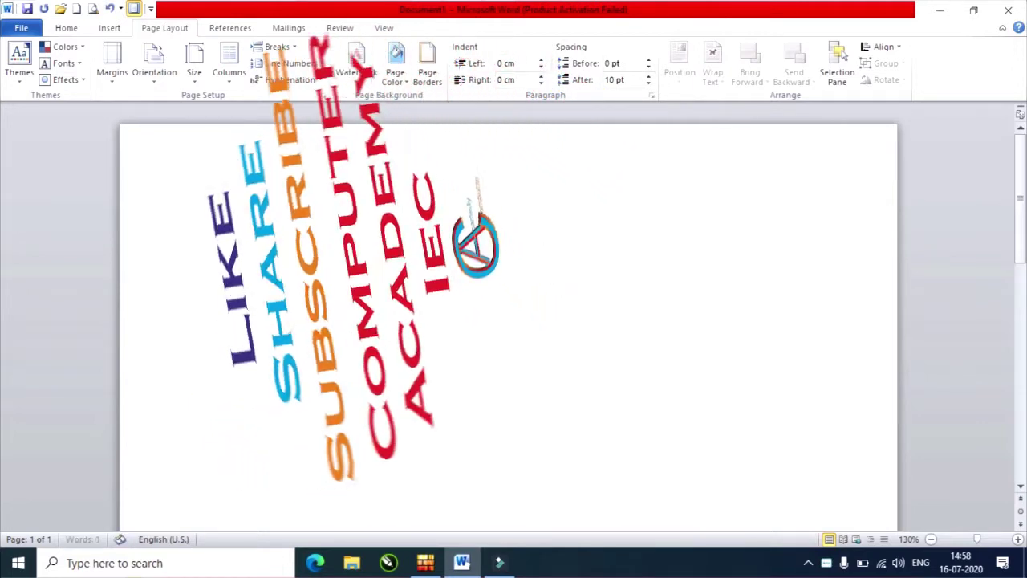
- Expand =rand() into three sample paragraphs and draw a star shape over their middle
text(=rand())
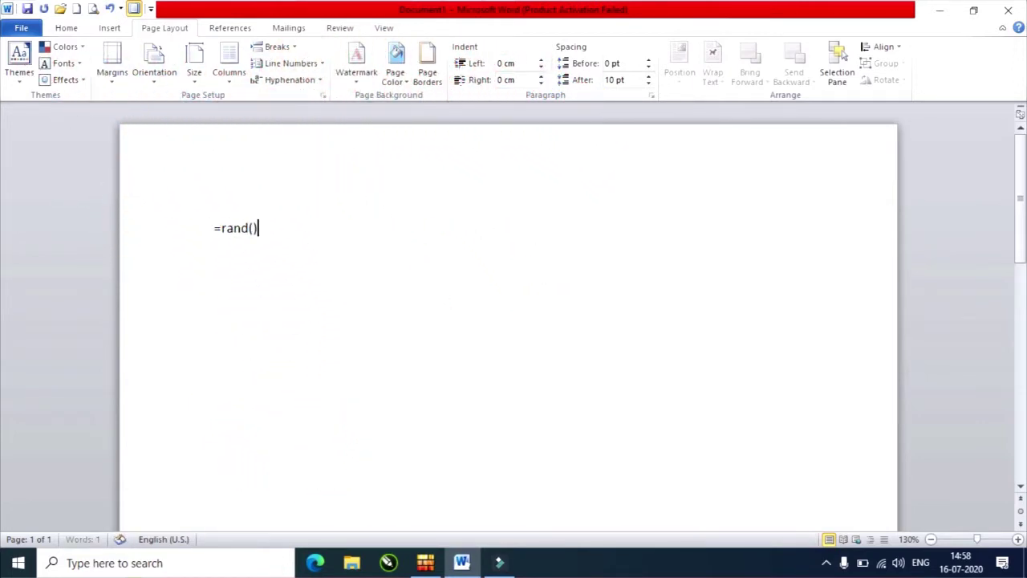
key(Return)
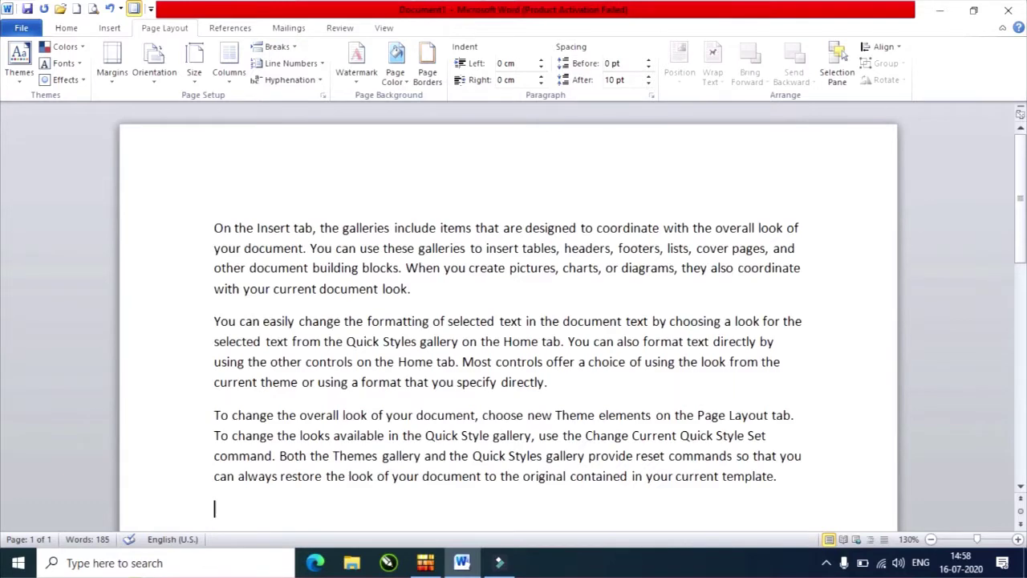
click(112, 30)
click(221, 71)
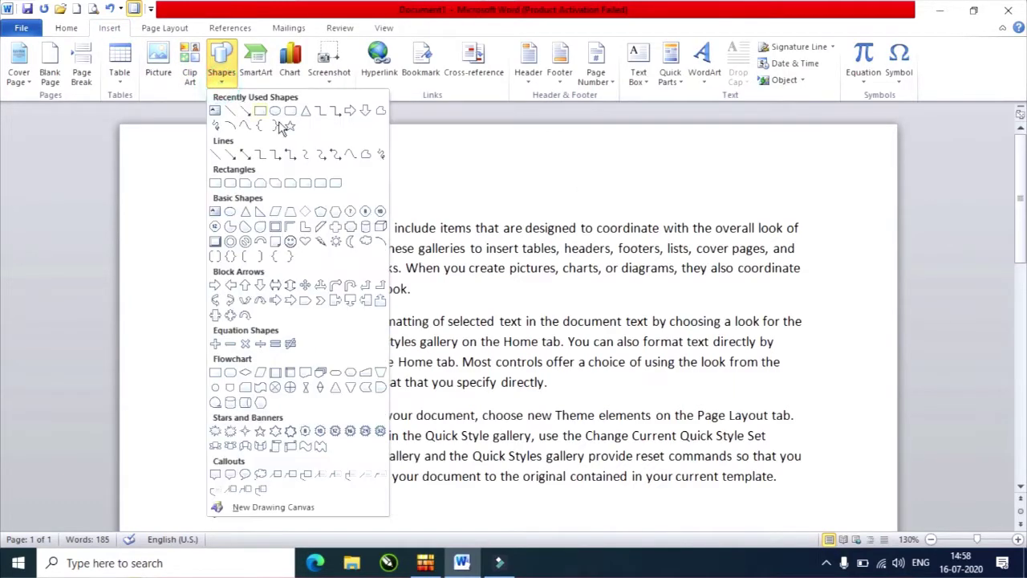
click(290, 124)
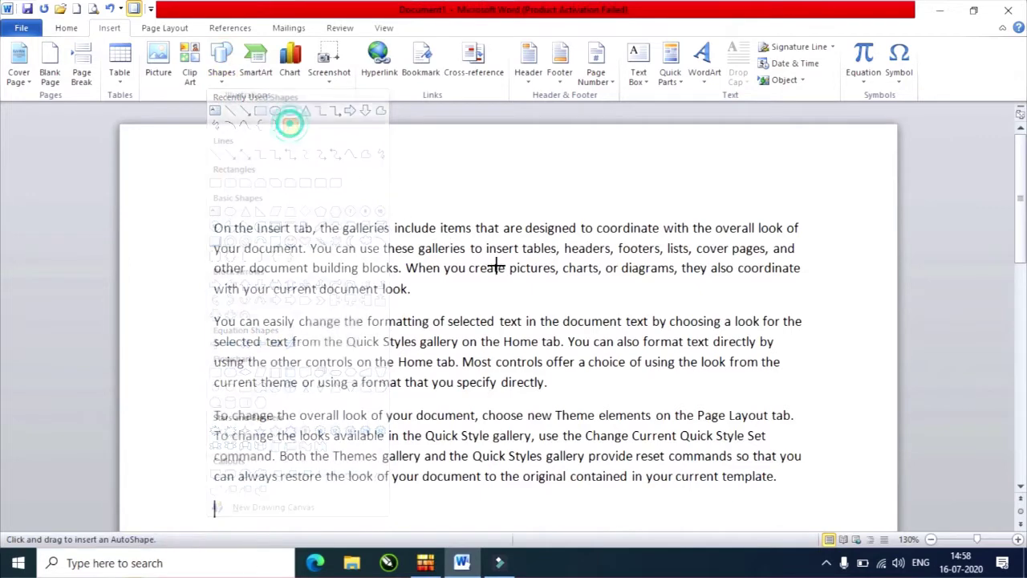
drag(538, 265, 640, 370)
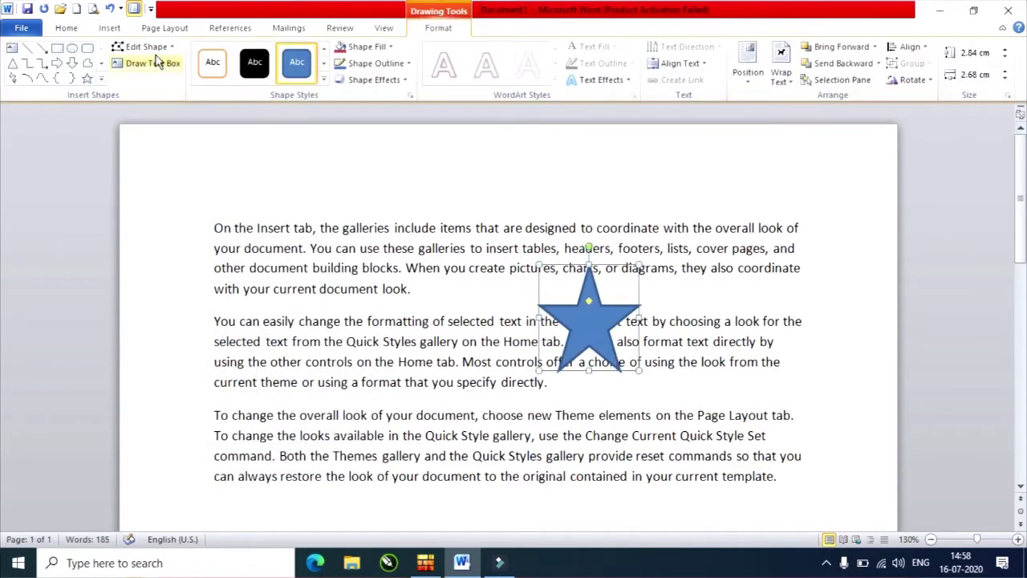
click(425, 300)
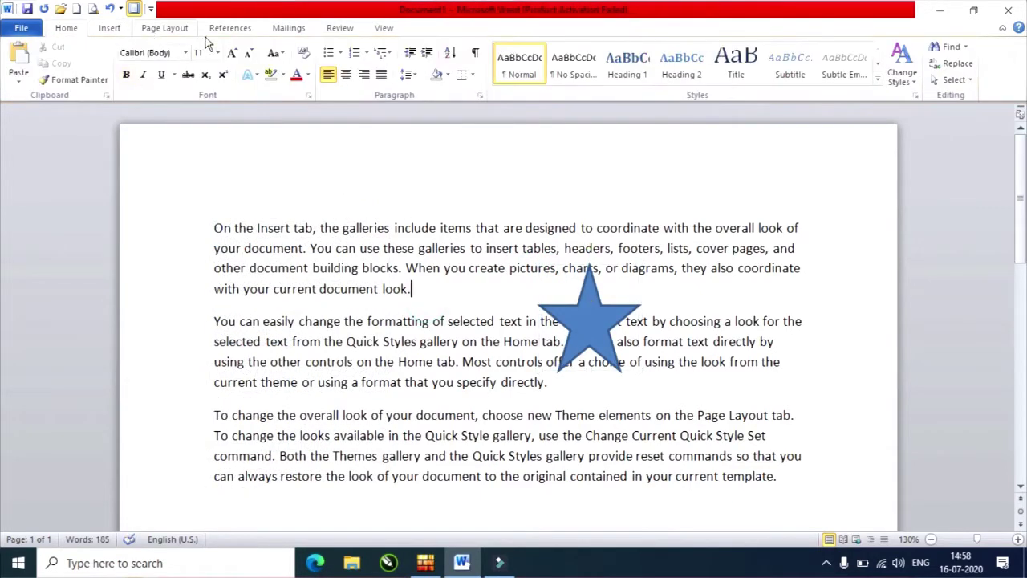
click(176, 29)
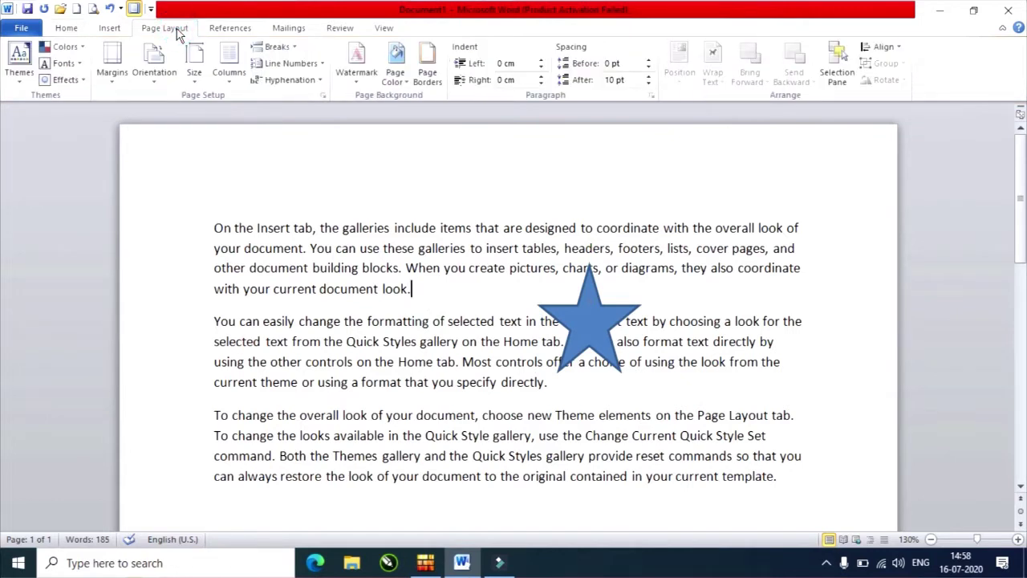
- Apply the Opulent document theme from the Themes gallery
click(24, 88)
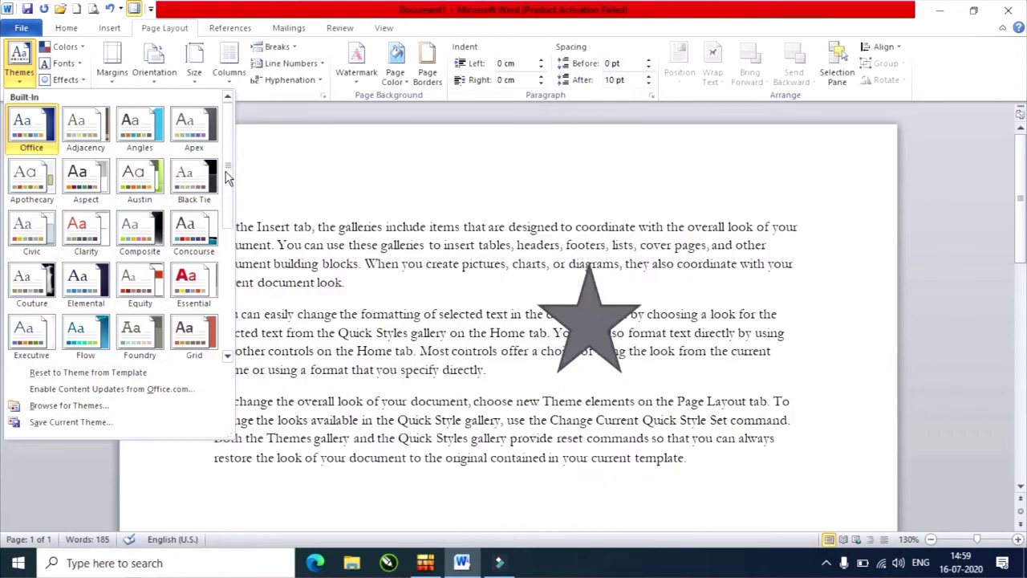
scroll(170, 252, down, 5)
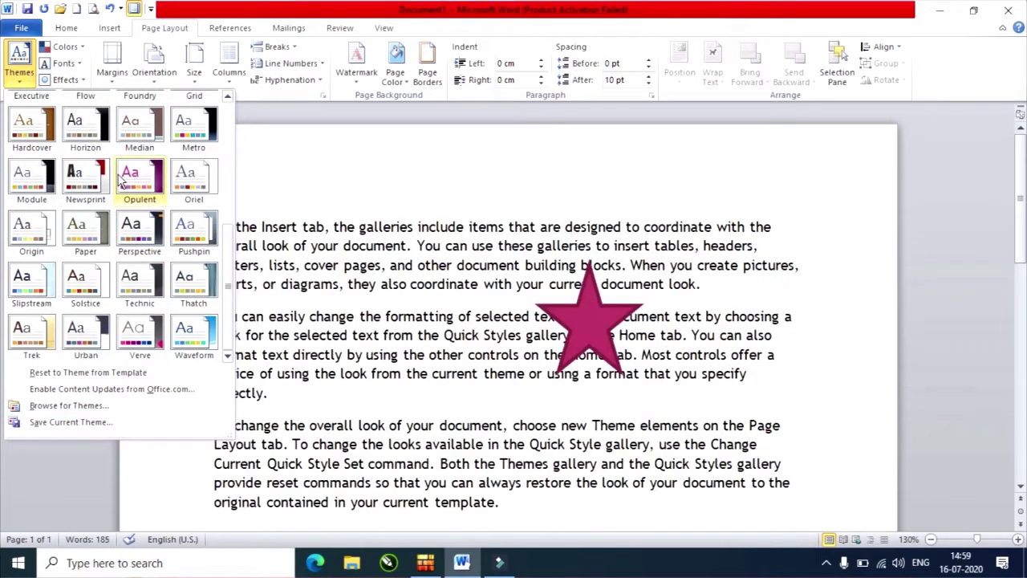
click(138, 183)
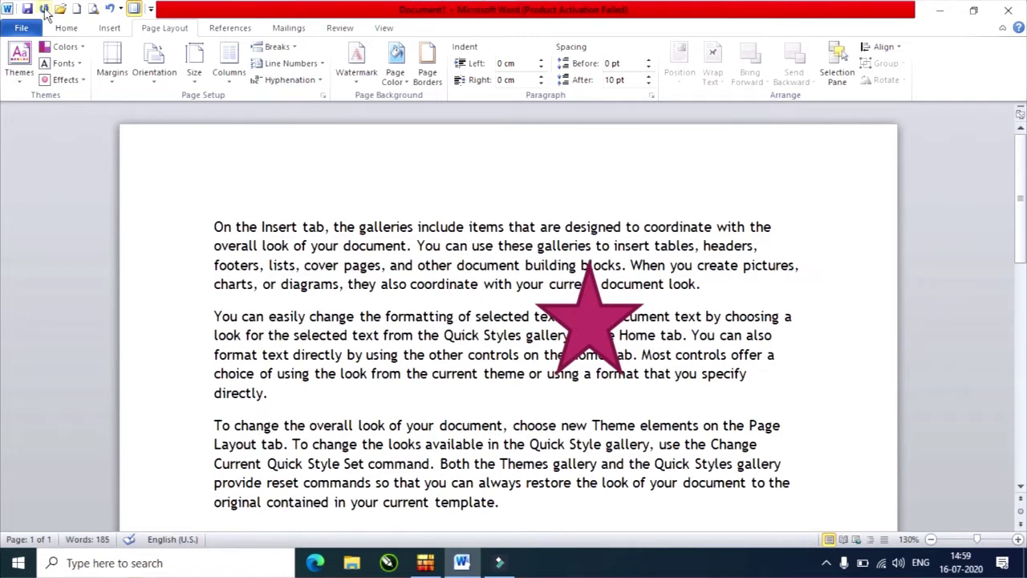
- Preview the theme Colors and Fonts without choosing, then apply Concourse theme effects
click(74, 50)
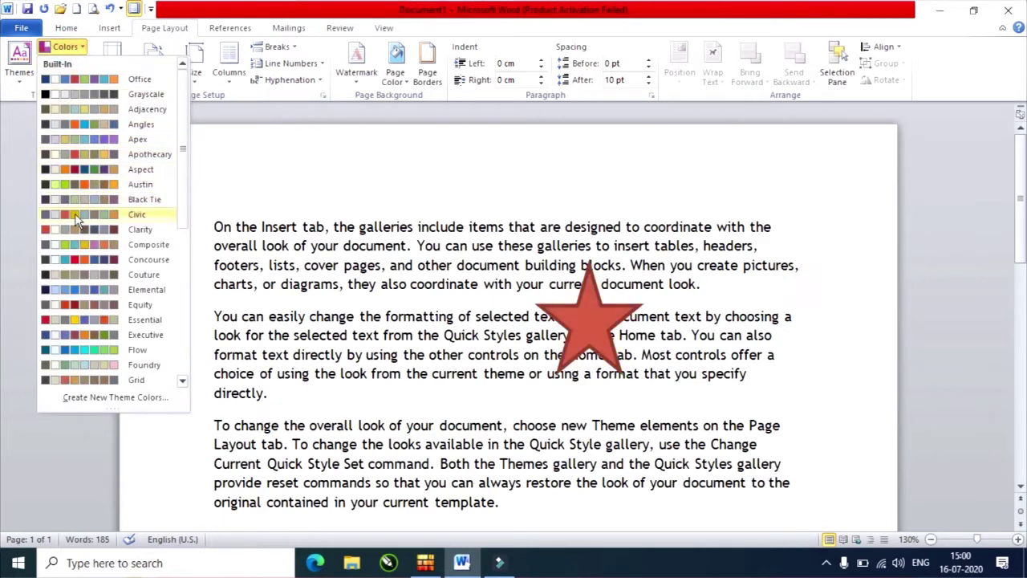
click(238, 193)
click(63, 63)
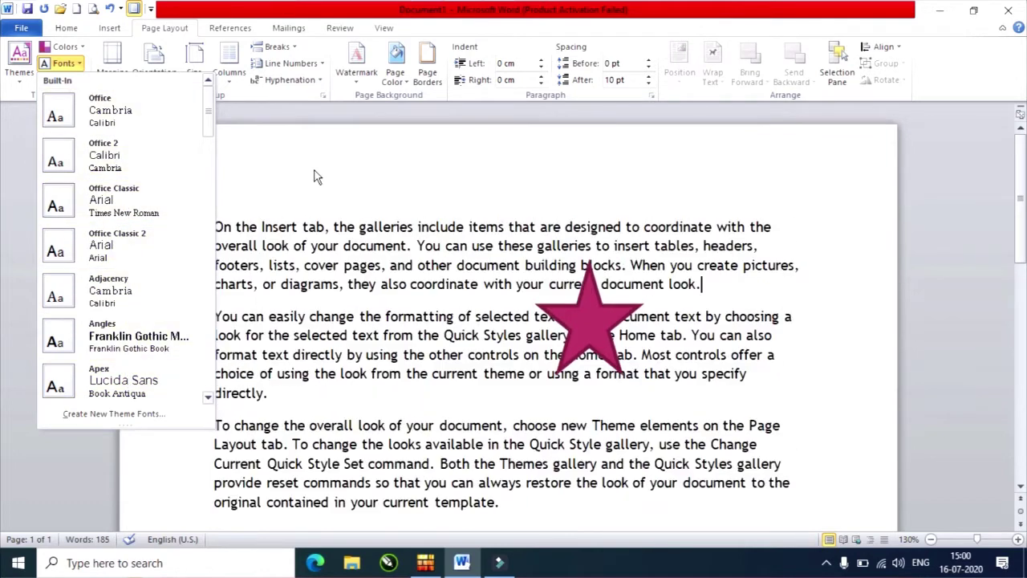
click(313, 169)
click(64, 80)
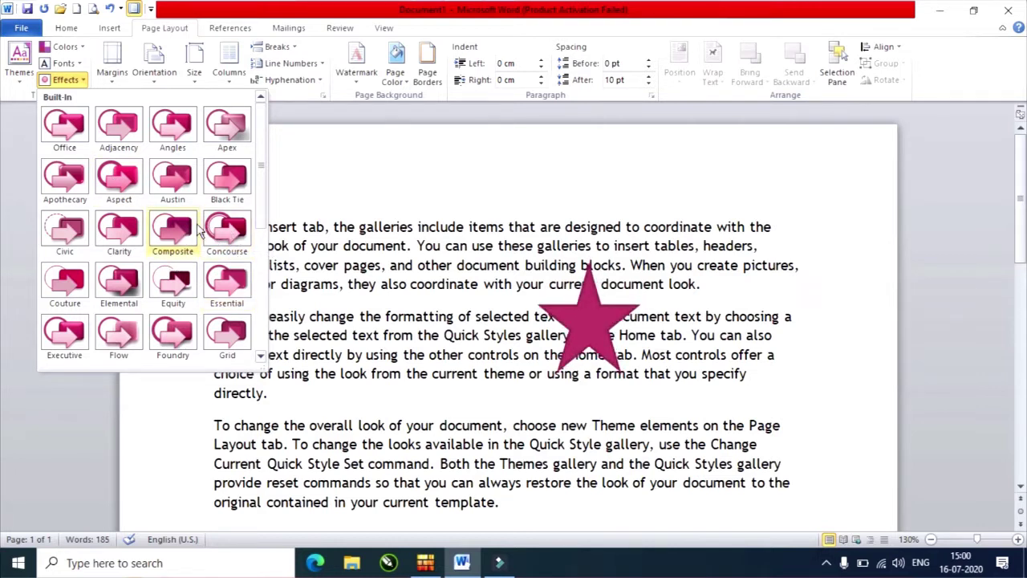
click(238, 226)
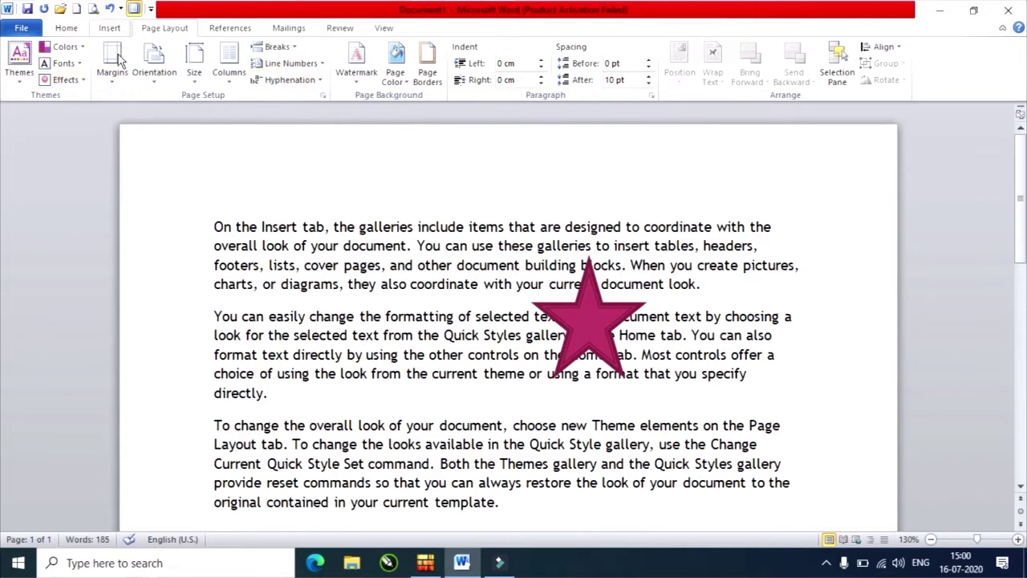
- Try the Narrow, Moderate and Wide margin presets, settling on Normal 2.54 cm margins
click(113, 76)
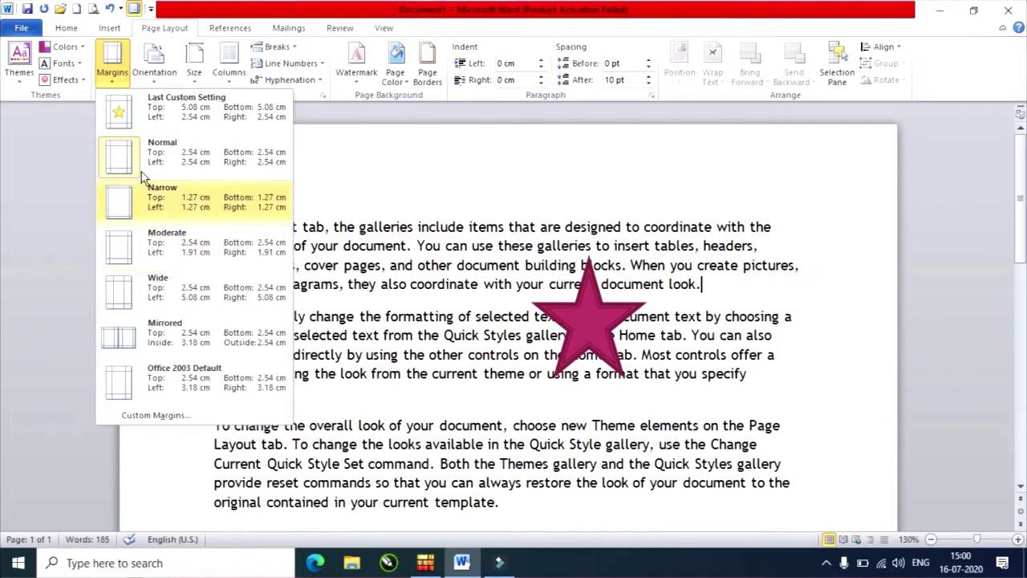
click(151, 196)
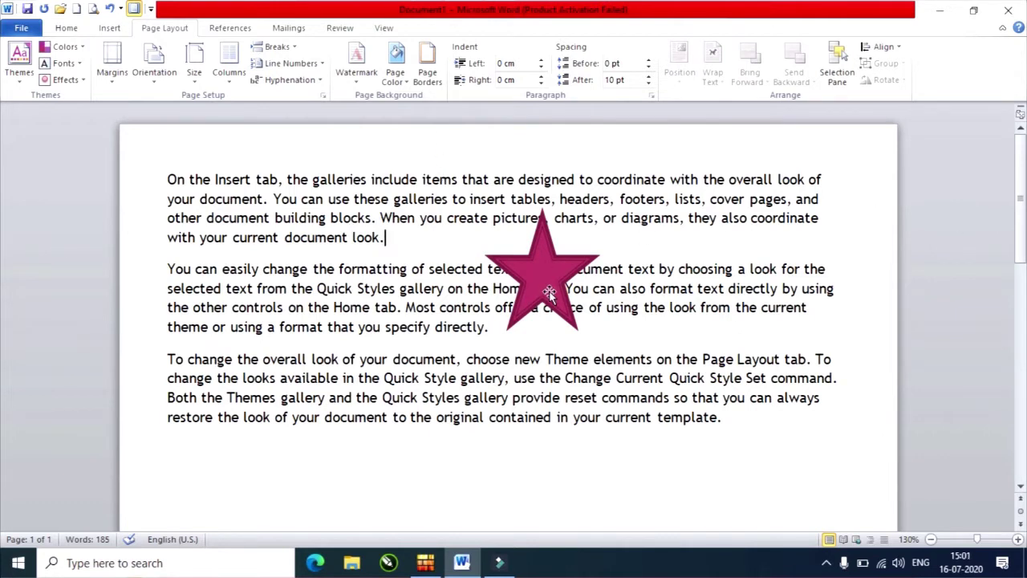
click(112, 87)
click(143, 253)
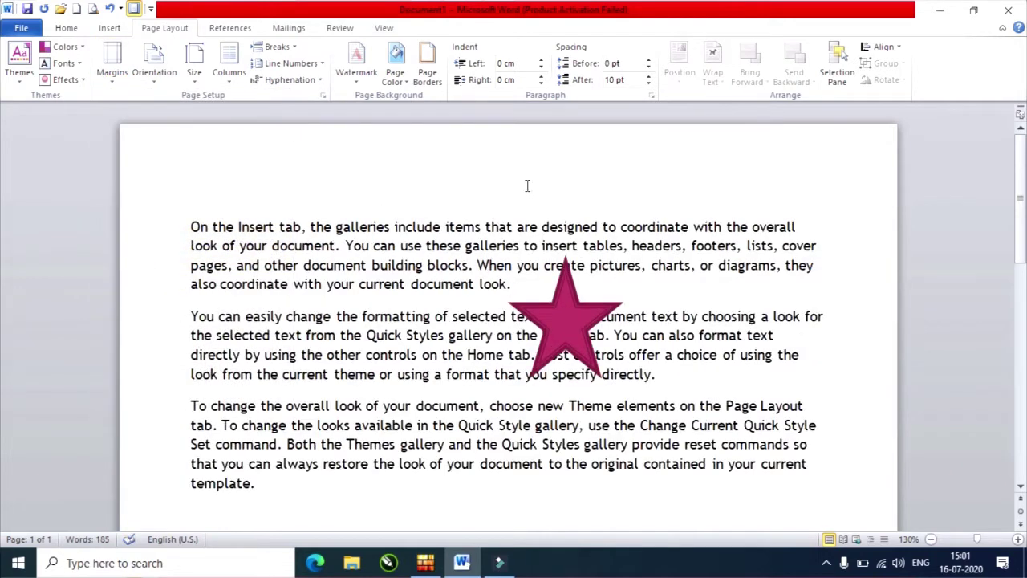
click(112, 72)
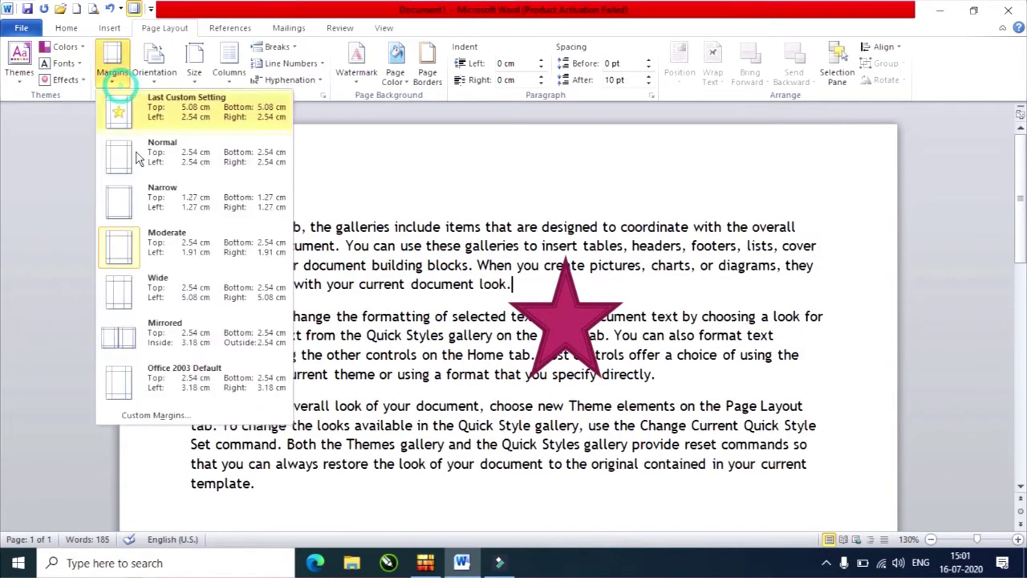
click(155, 289)
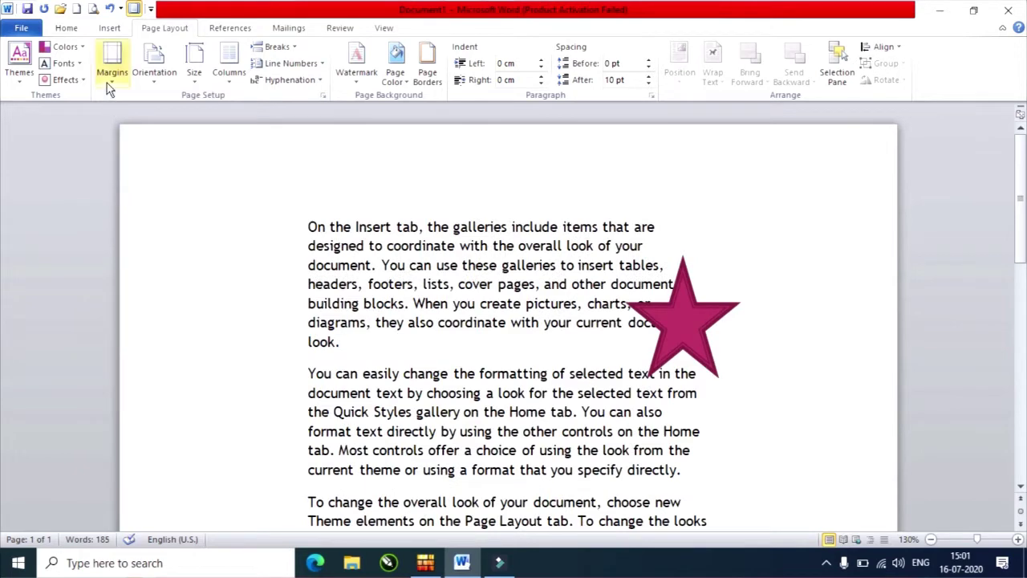
click(107, 80)
click(158, 160)
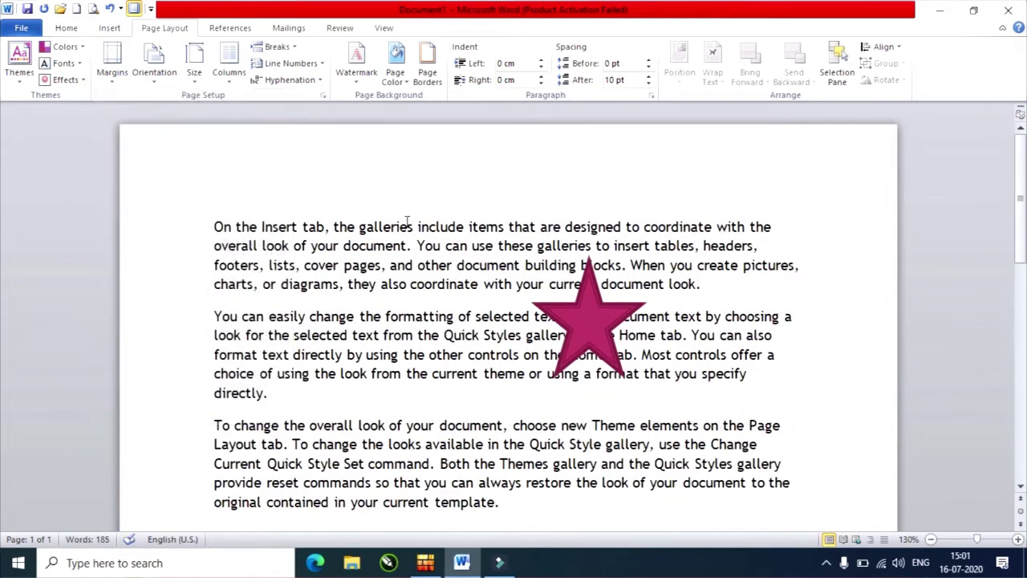
click(112, 73)
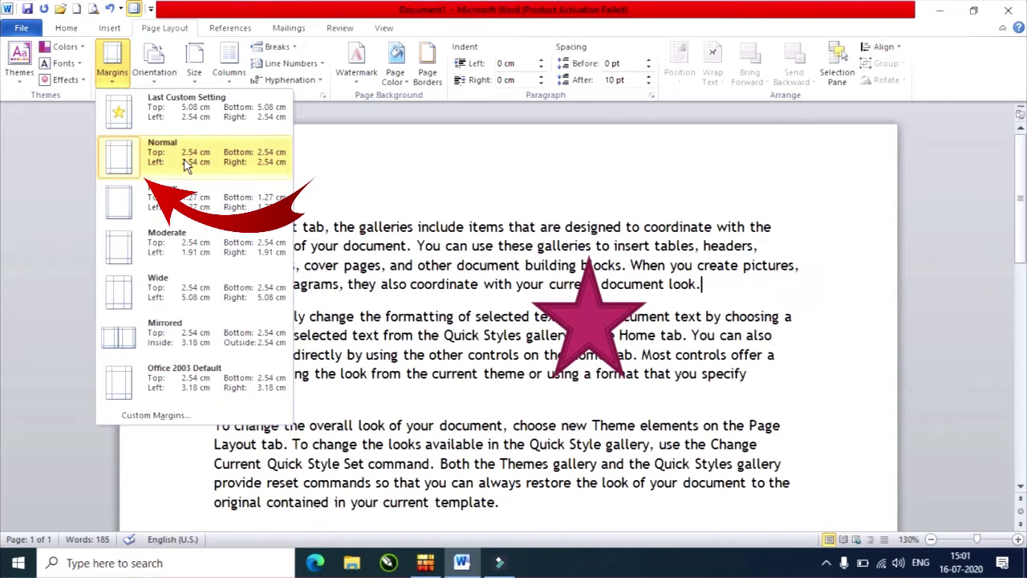
click(547, 175)
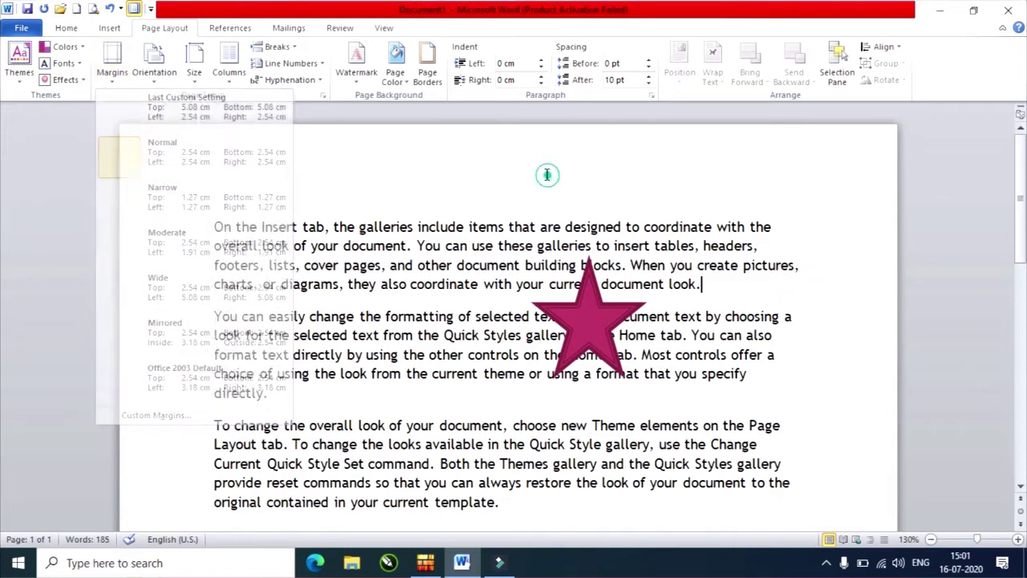
- Turn on the Ruler from the View tab, then bring up the Margins presets
click(385, 28)
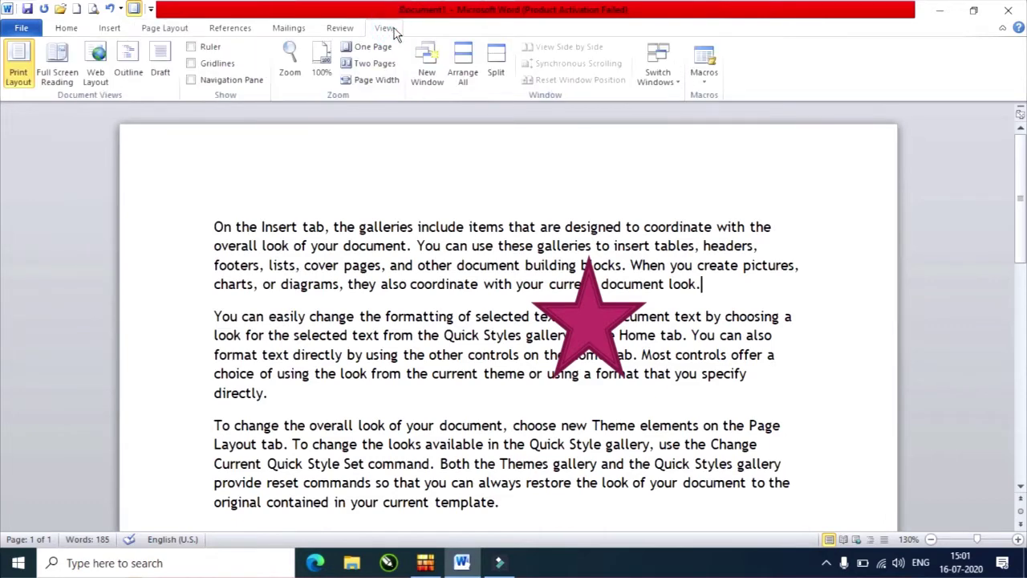
click(192, 47)
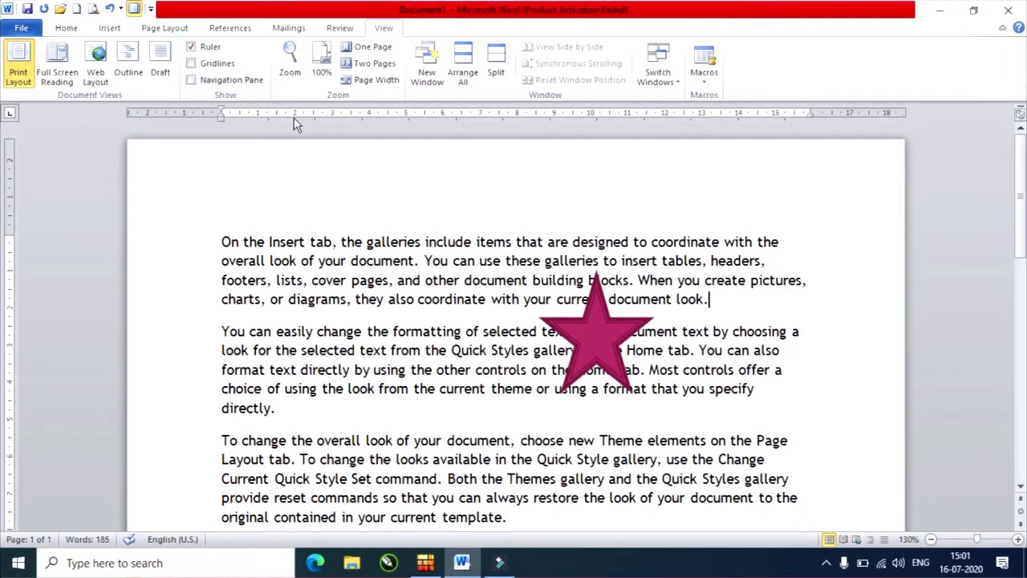
click(165, 29)
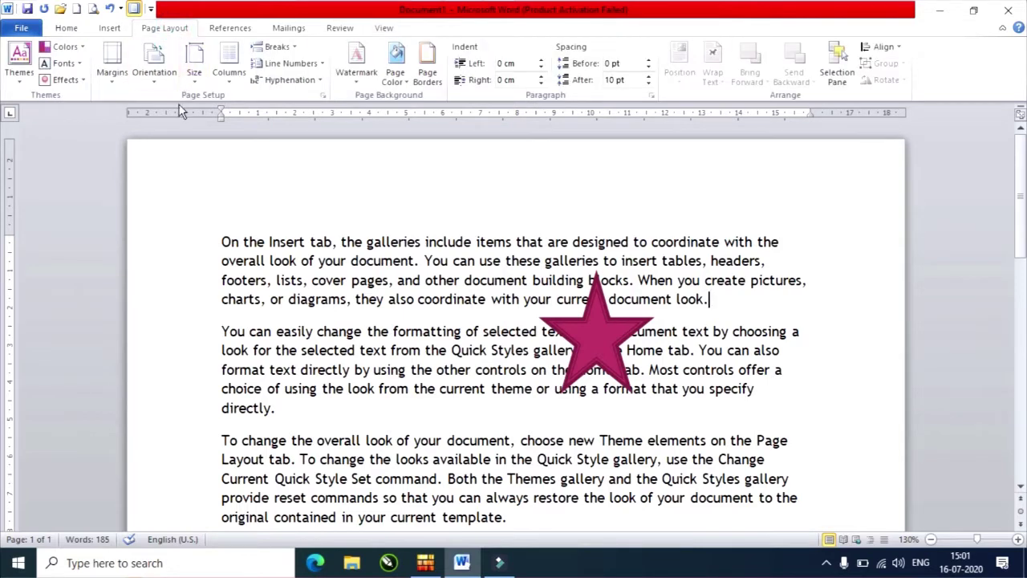
click(116, 76)
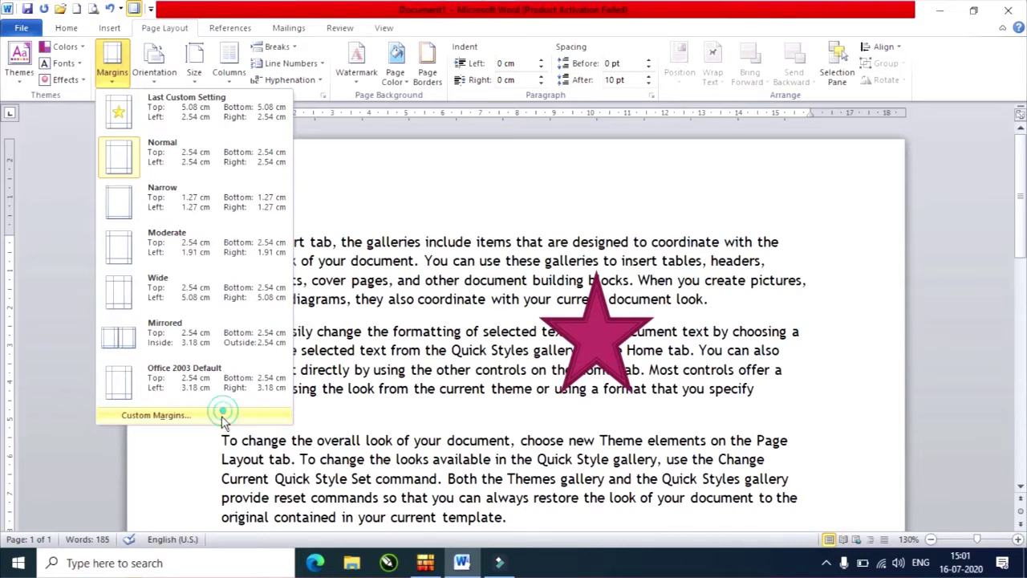
- In Custom Margins, set the top margin to about 3 cm and confirm
click(224, 417)
drag(511, 80, 774, 113)
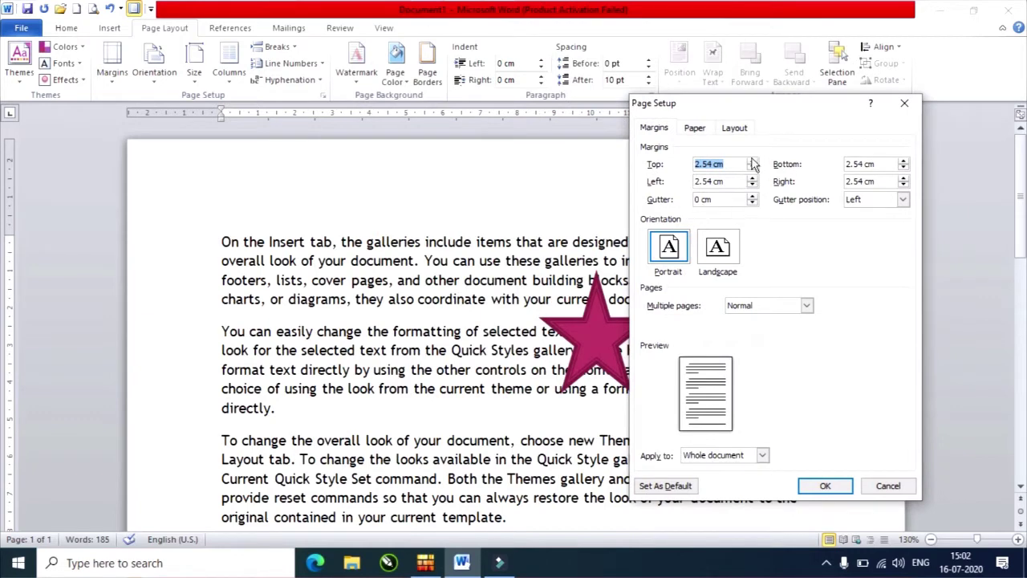
click(752, 160)
click(753, 161)
click(753, 160)
click(751, 163)
click(752, 163)
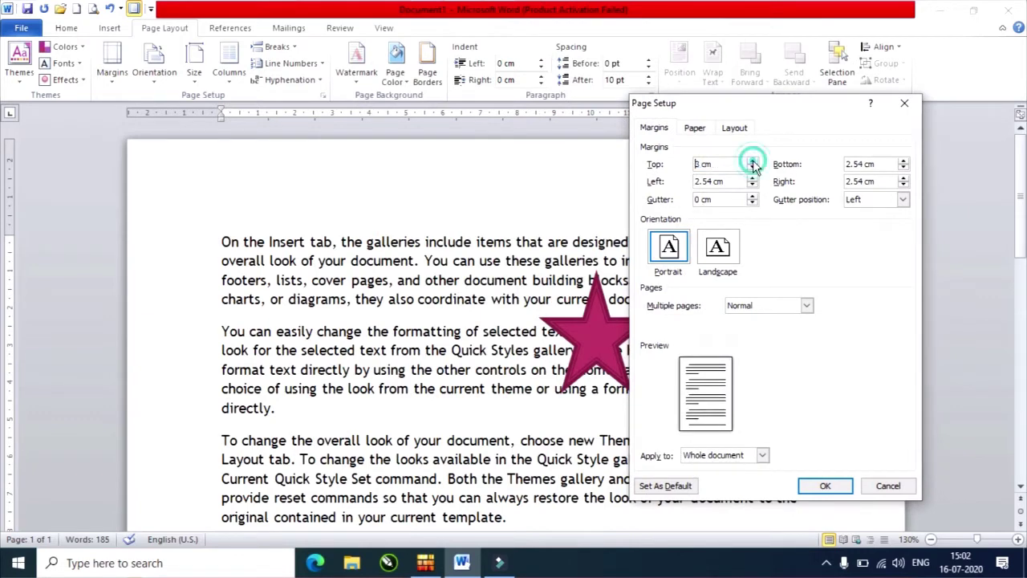
click(834, 486)
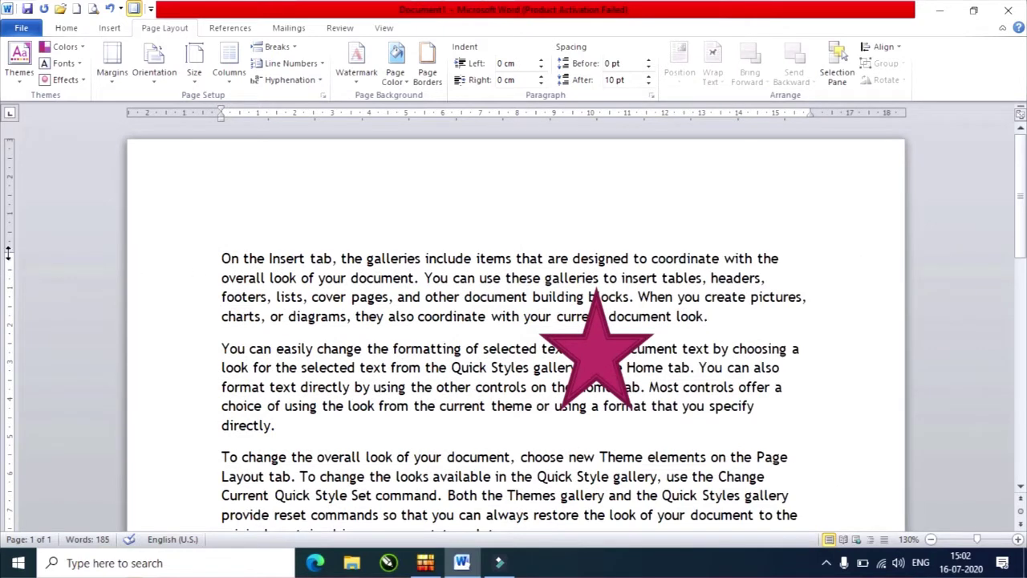
- Drag the ruler margin markers to shrink the top and right margins
drag(11, 250, 11, 213)
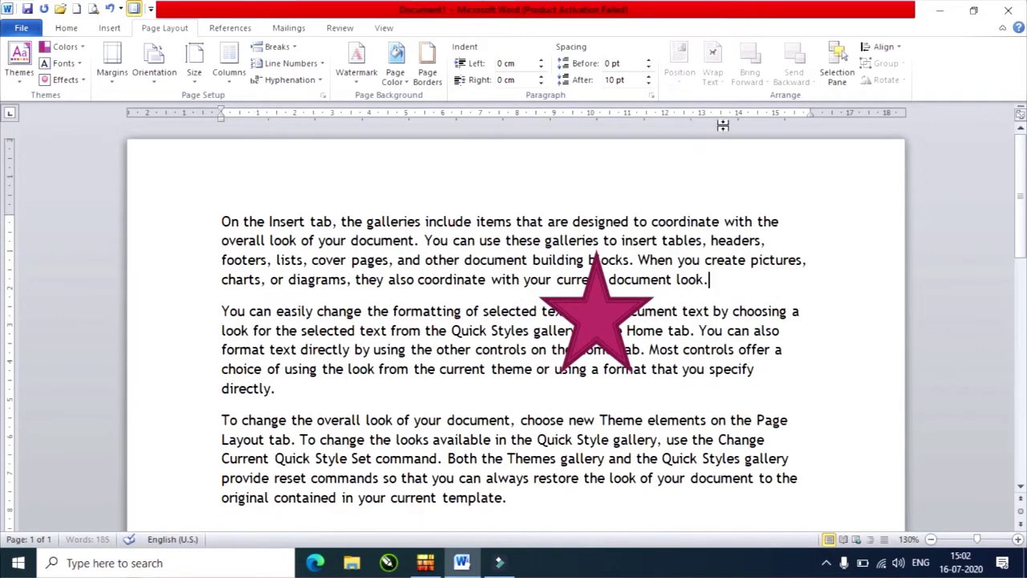
drag(811, 113, 843, 111)
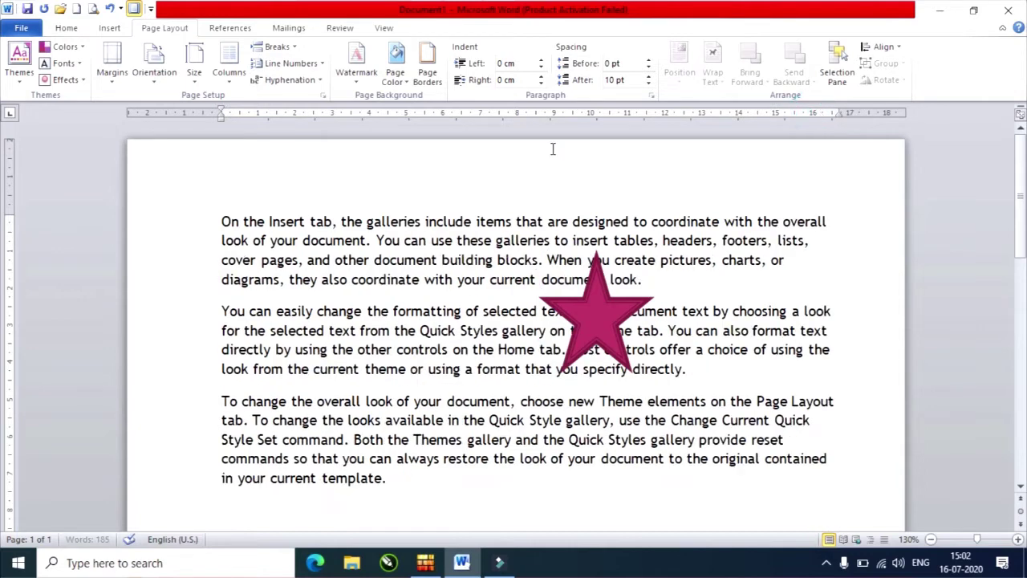
drag(11, 212, 11, 193)
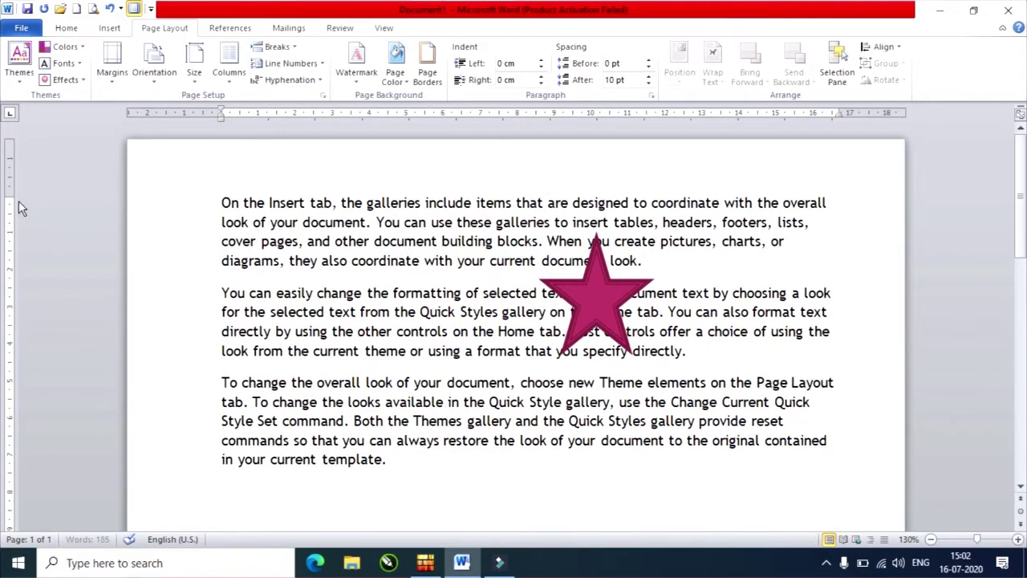
- Reset the page margins to the Normal preset
click(109, 80)
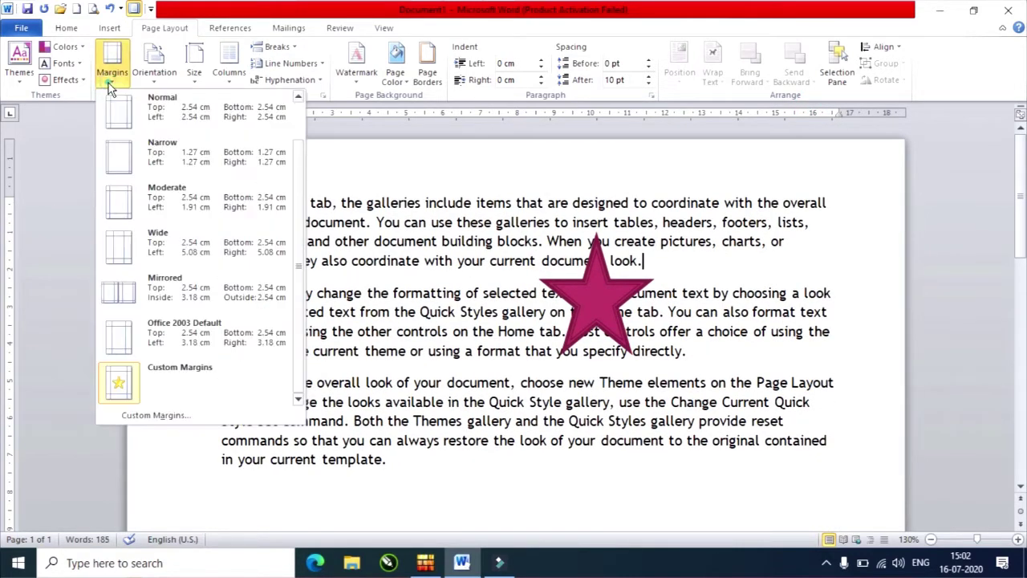
click(147, 113)
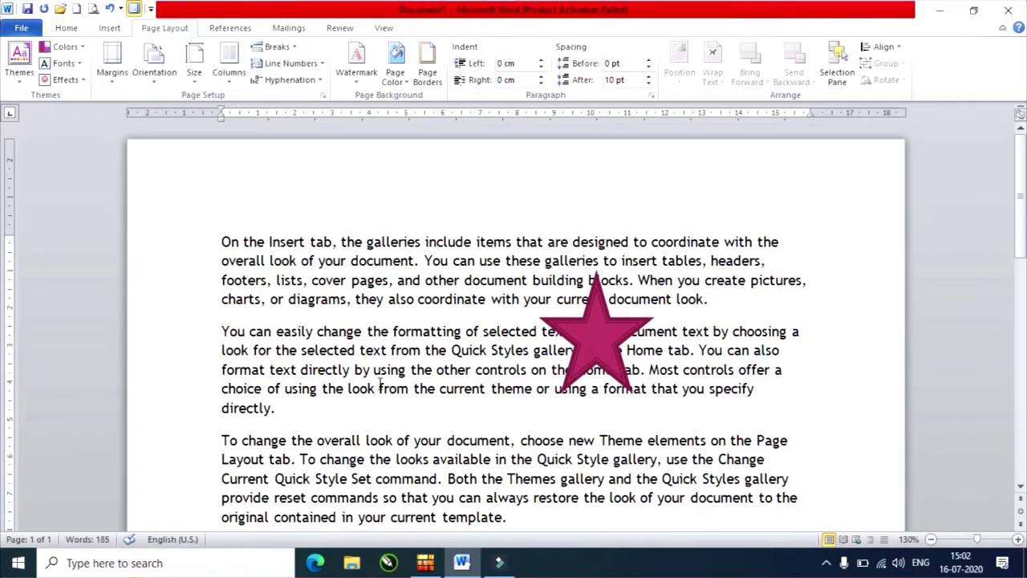
click(156, 87)
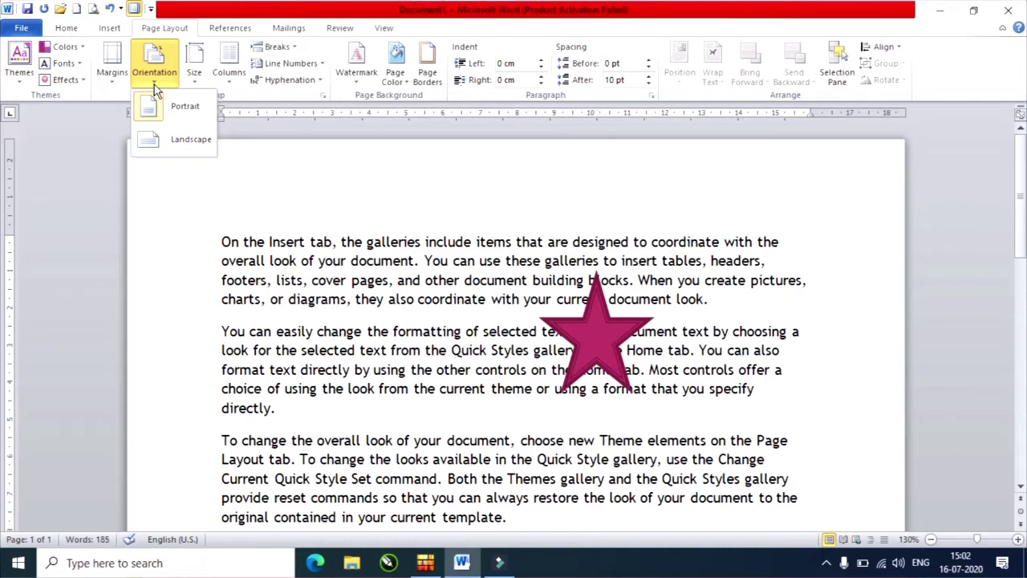
click(112, 85)
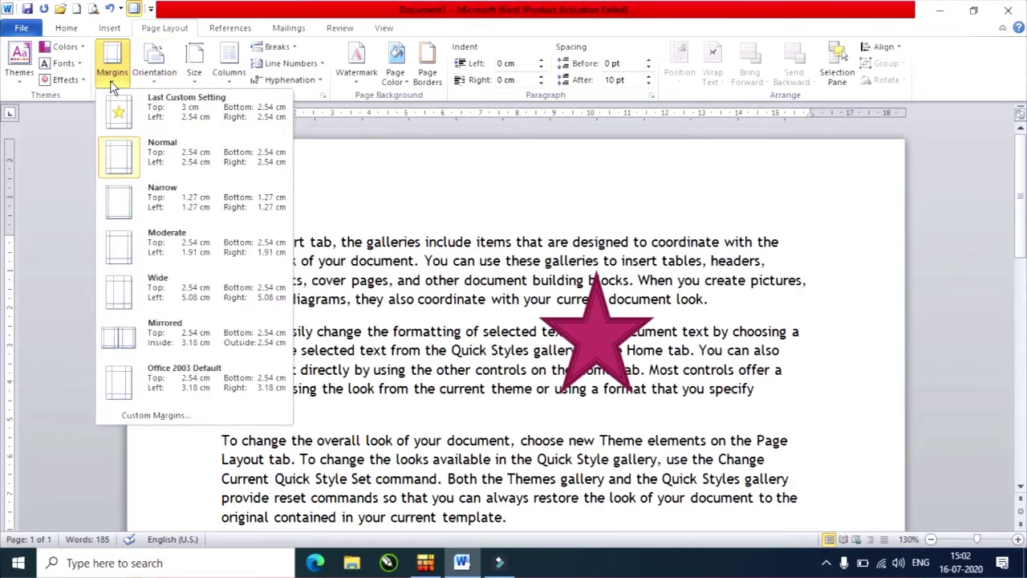
- Turn the page to landscape, then switch it back to portrait
click(155, 80)
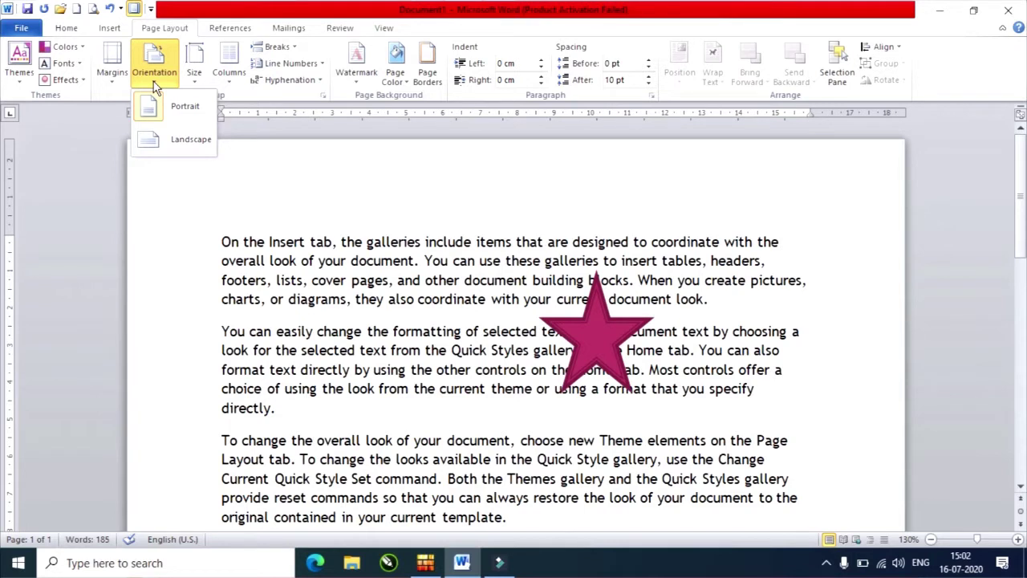
click(153, 151)
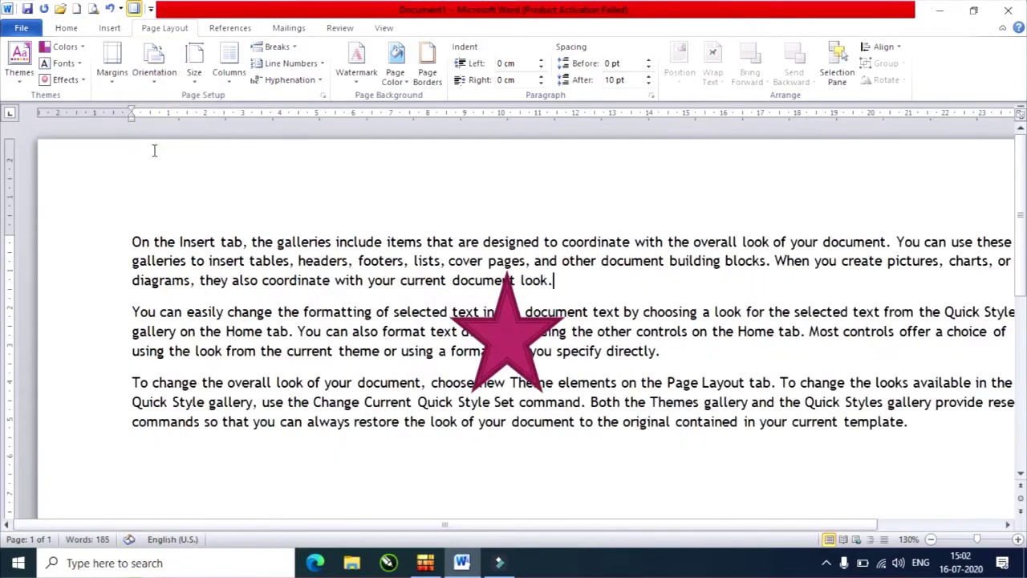
click(154, 74)
click(161, 101)
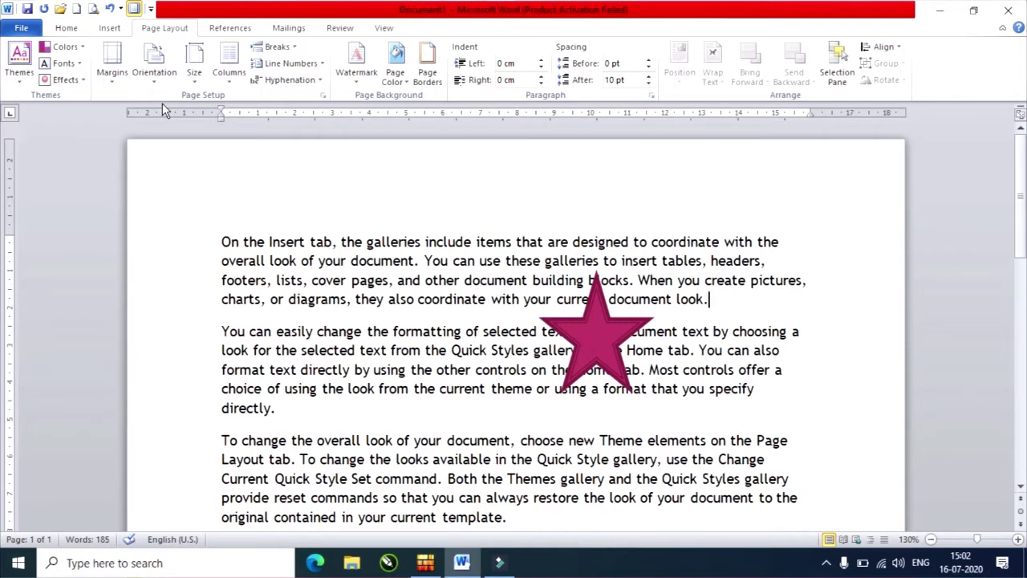
click(154, 74)
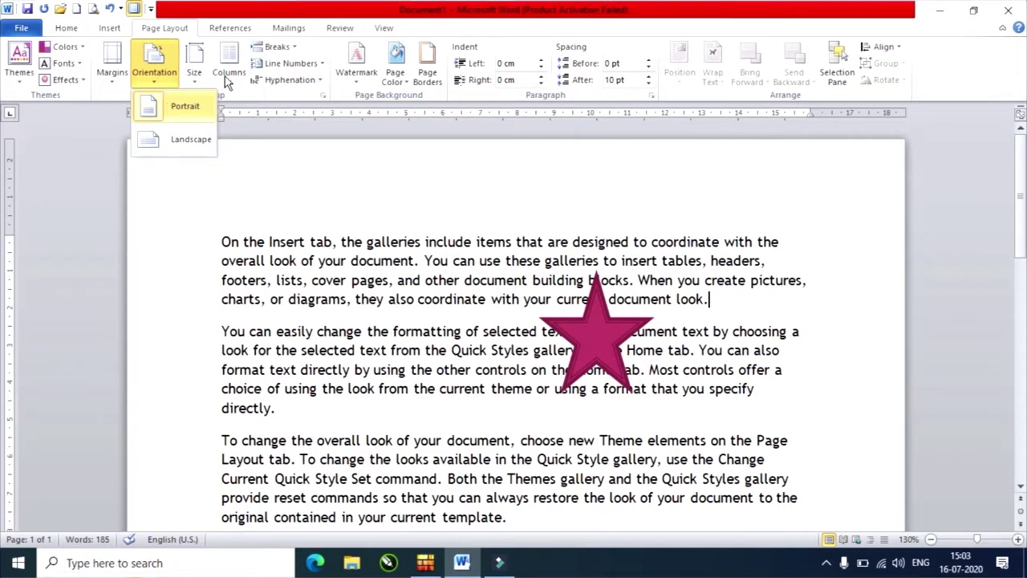
click(345, 287)
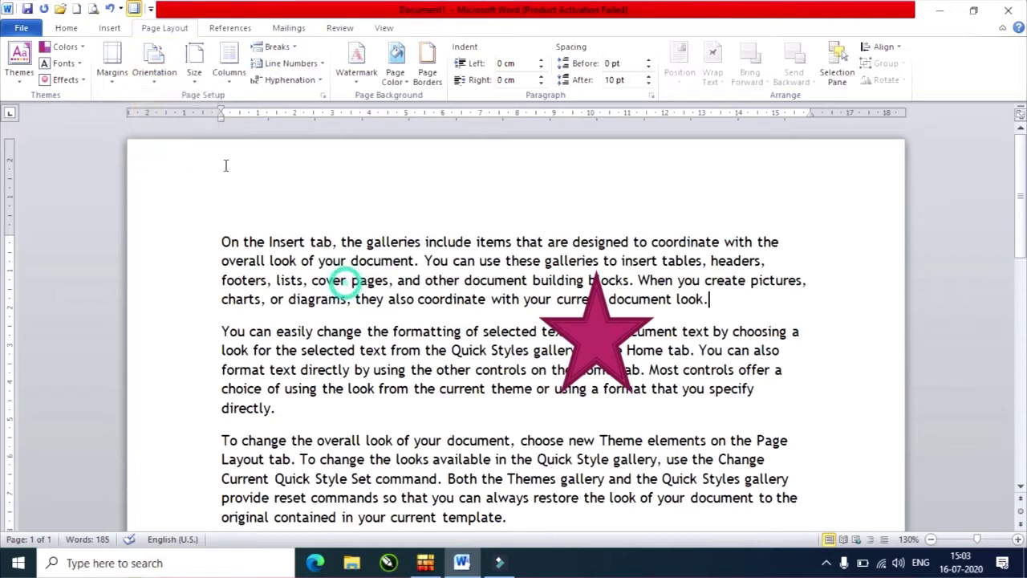
click(194, 71)
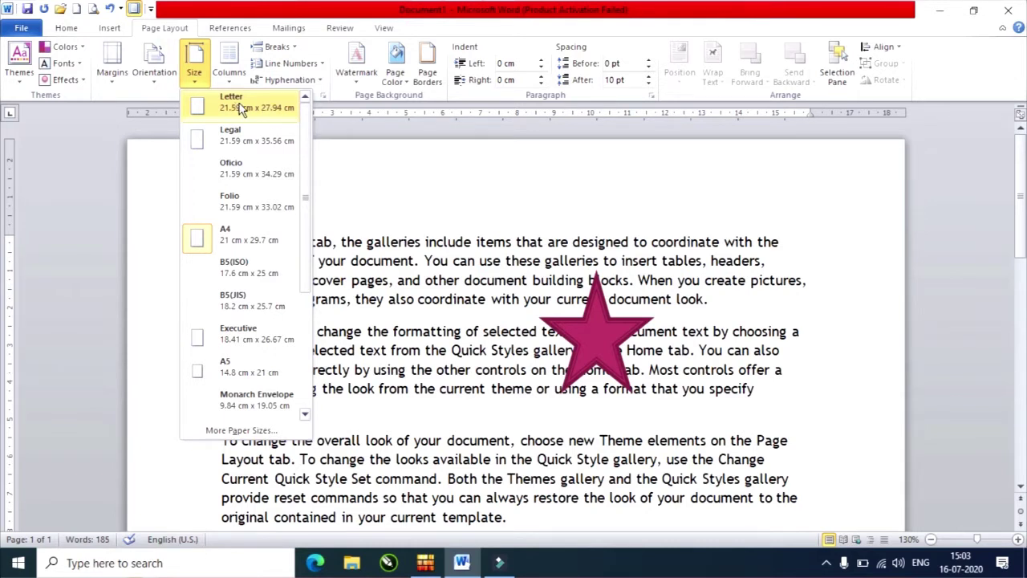
- Try Letter and Legal paper sizes, then return the page to A4 (21 x 29.7 cm)
click(241, 109)
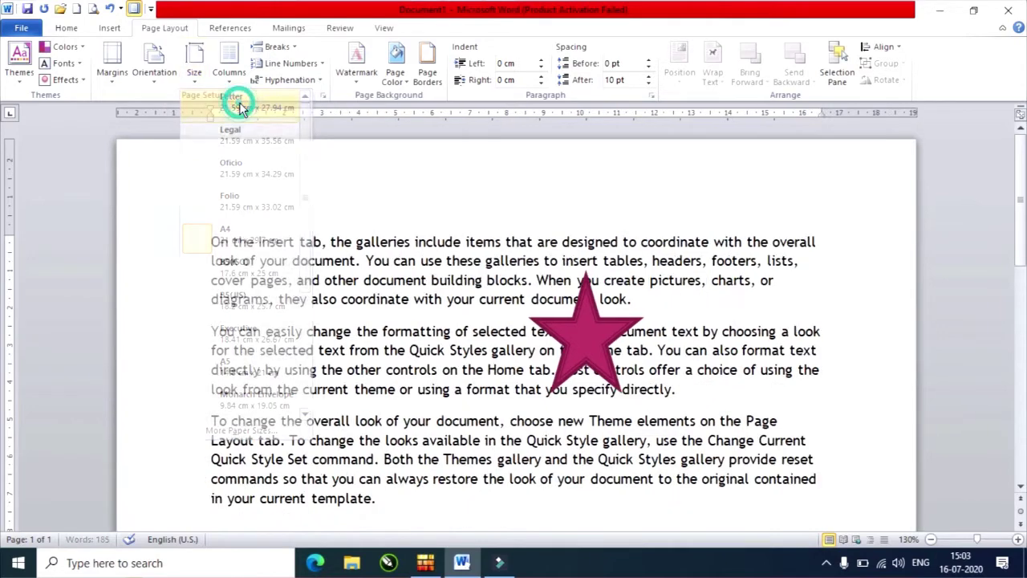
click(202, 84)
click(225, 133)
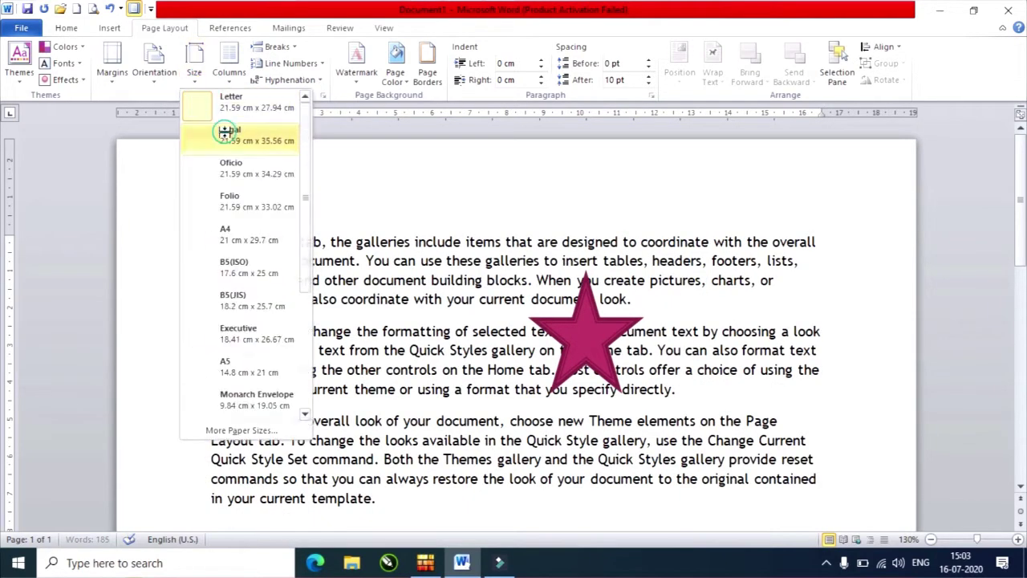
click(194, 72)
click(251, 238)
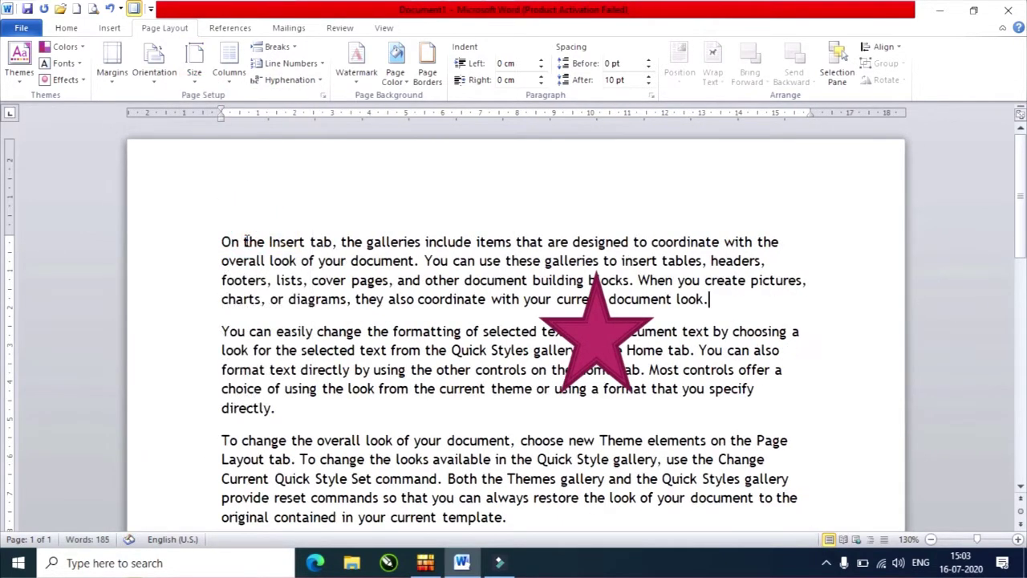
click(198, 88)
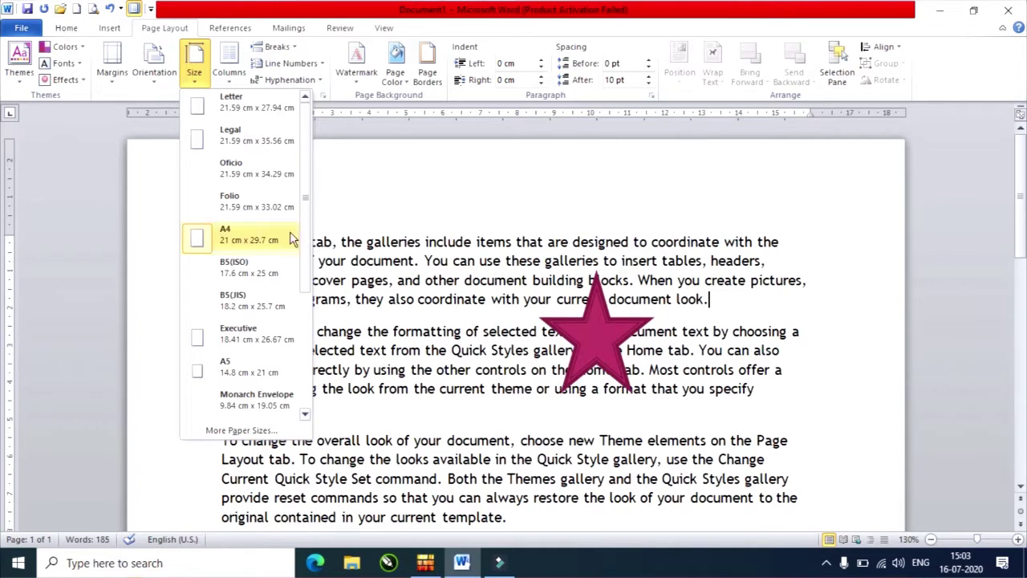
click(452, 206)
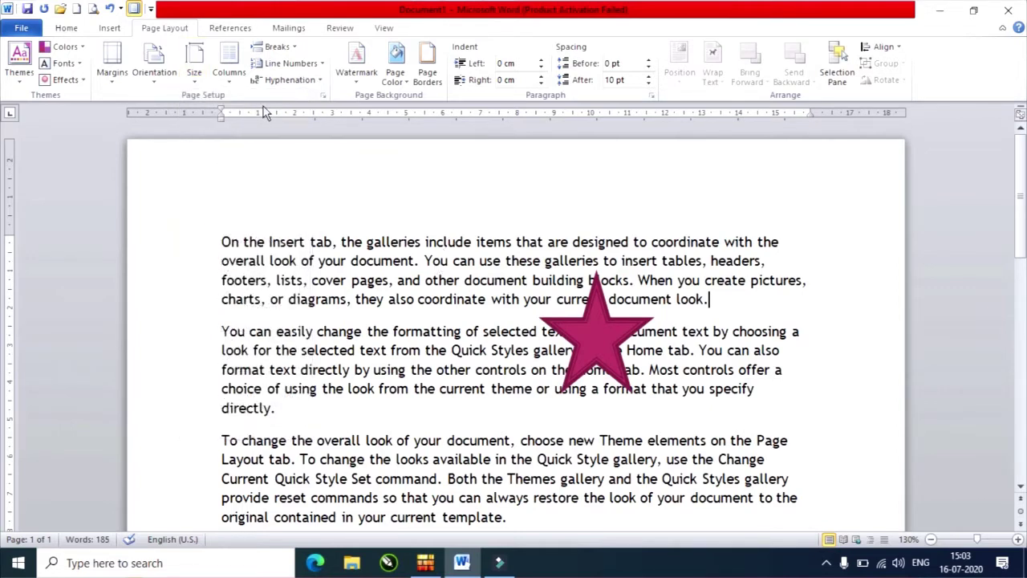
click(602, 334)
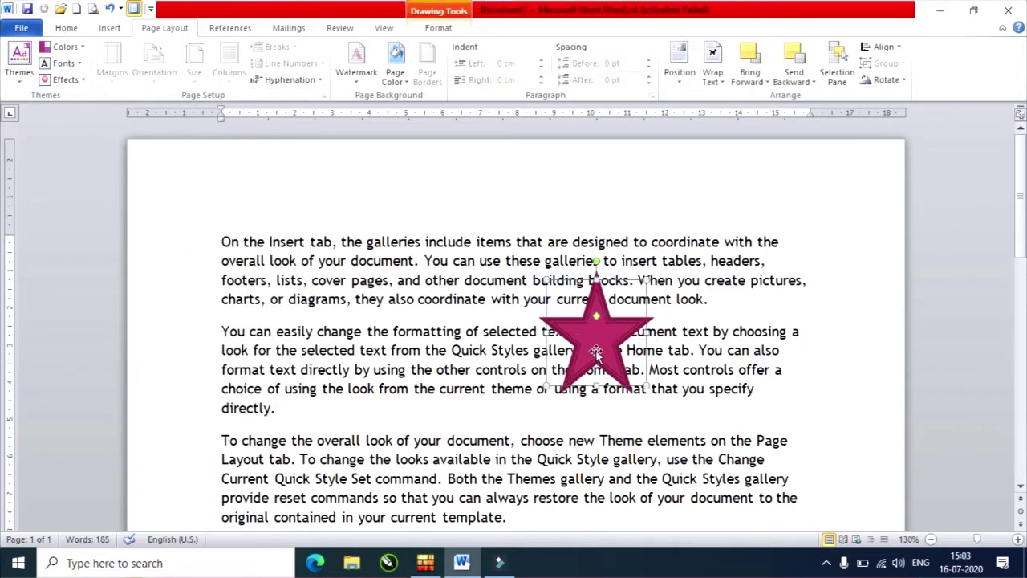
- Delete the star shape from the page
key(Delete)
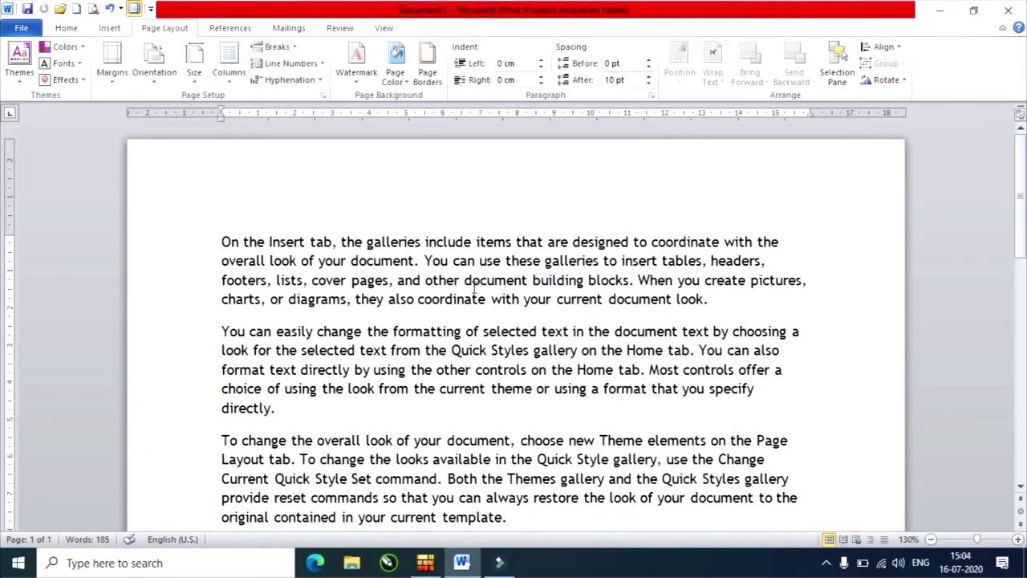
scroll(406, 346, down, 3)
scroll(406, 347, up, 3)
- Copy the sample paragraphs and paste them repeatedly to reach three pages, 1,295 words
mouse_move(207, 241)
mouse_down()
mouse_move(538, 558)
mouse_move(528, 375)
mouse_up()
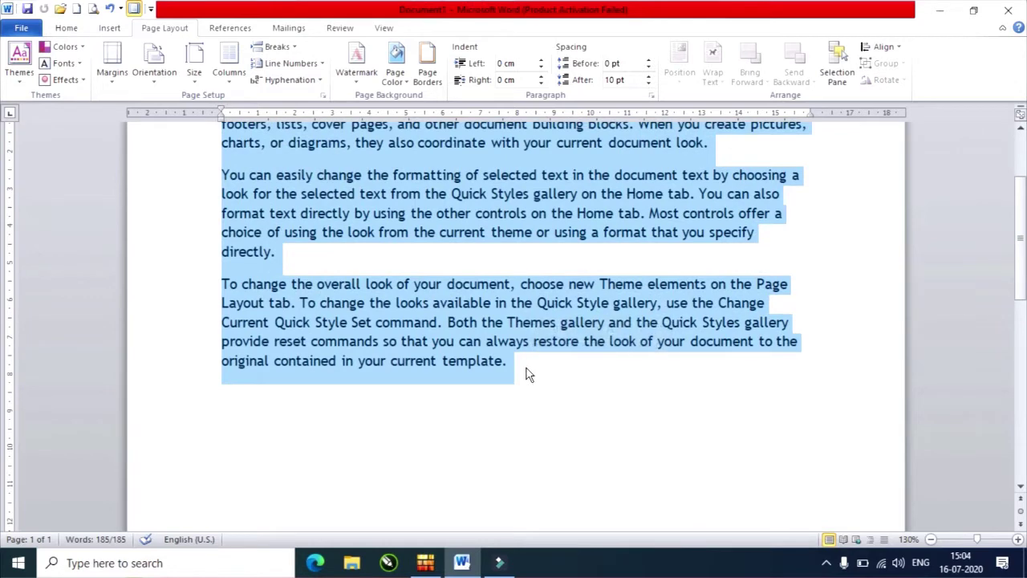
key(ctrl+c)
key(ctrl+v)
key(ctrl+v)
key(ctrl+v)
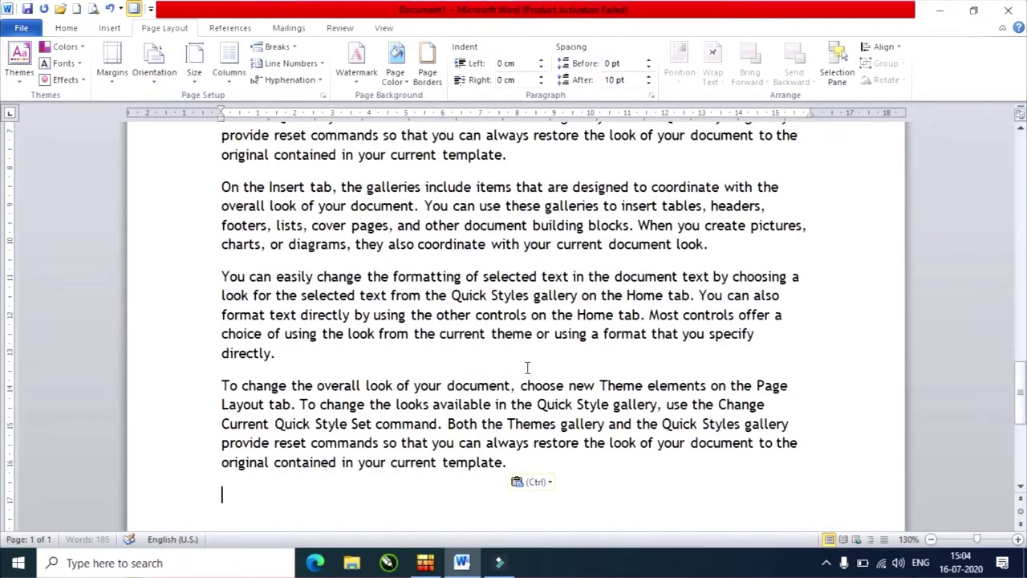
key(ctrl+v)
key(ctrl+v)
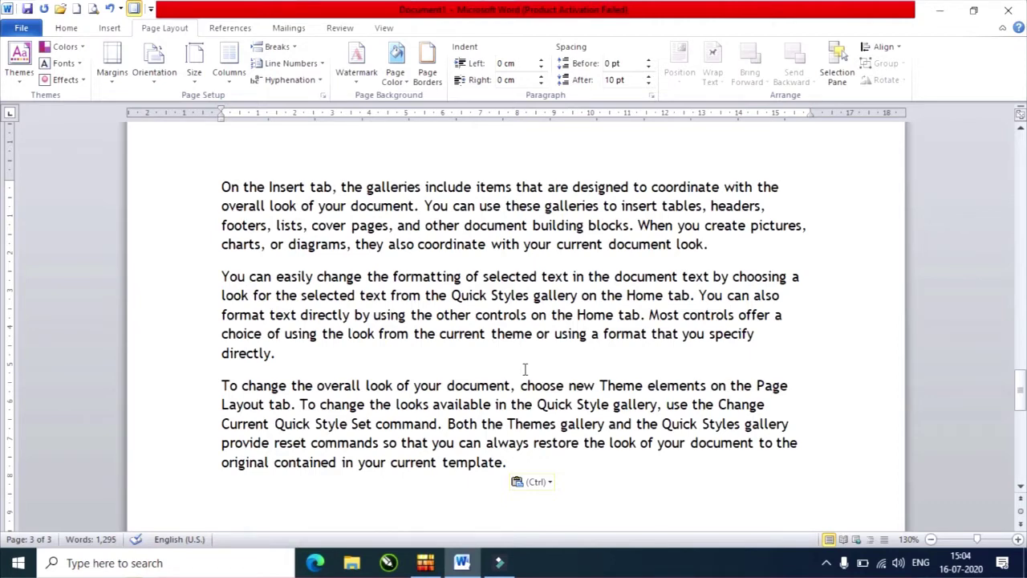
scroll(473, 305, up, 6)
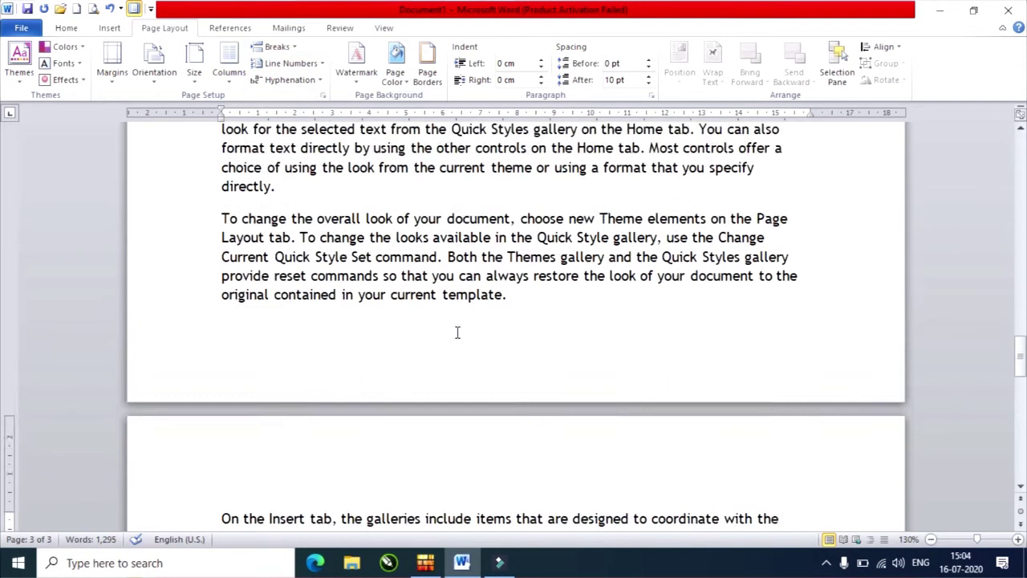
scroll(458, 332, up, 6)
scroll(457, 332, up, 6)
scroll(454, 341, up, 6)
scroll(454, 341, up, 3)
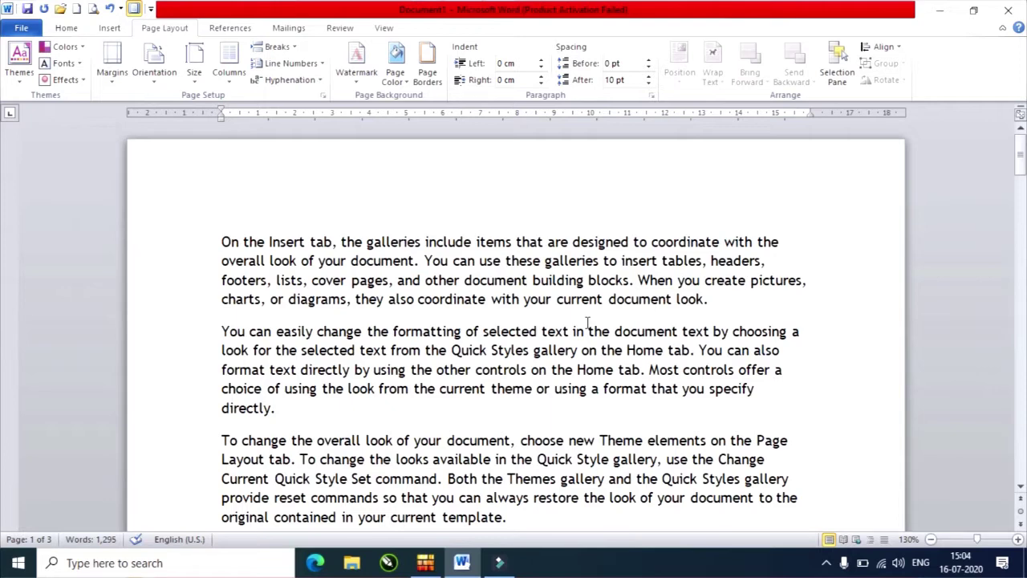
- Try the Two and Three column layouts, then settle on the Left column layout
click(228, 88)
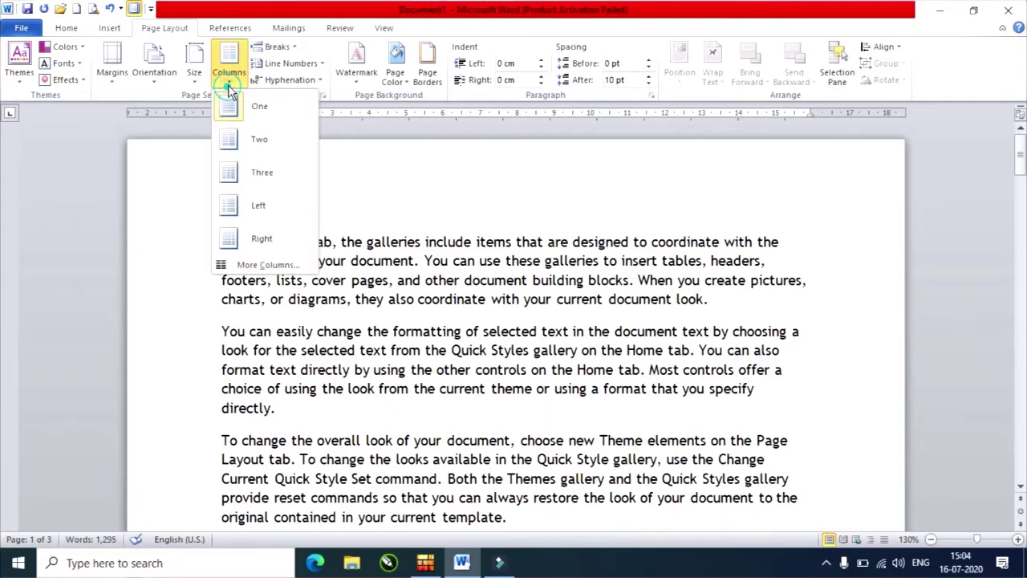
click(246, 141)
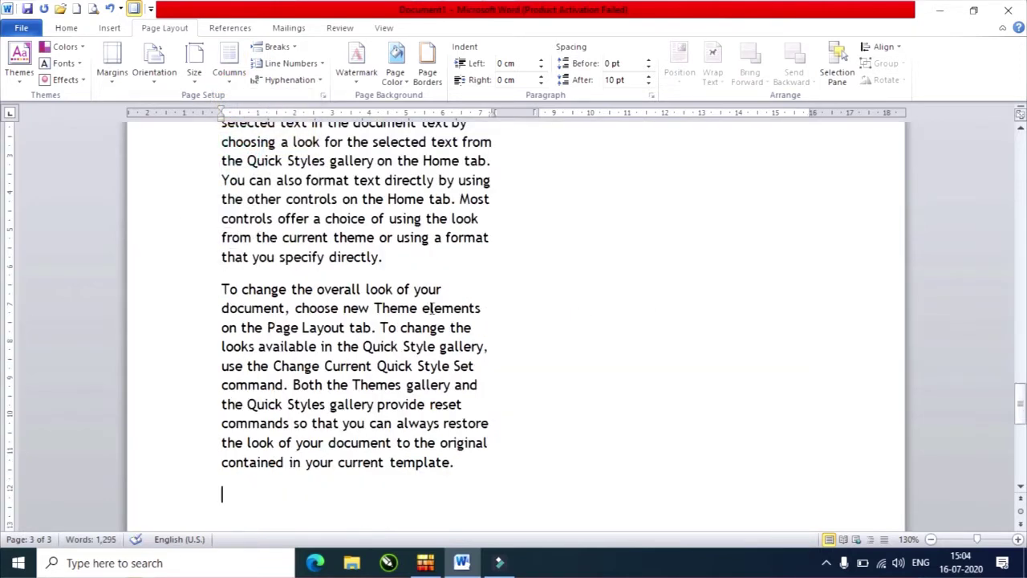
scroll(433, 309, up, 10)
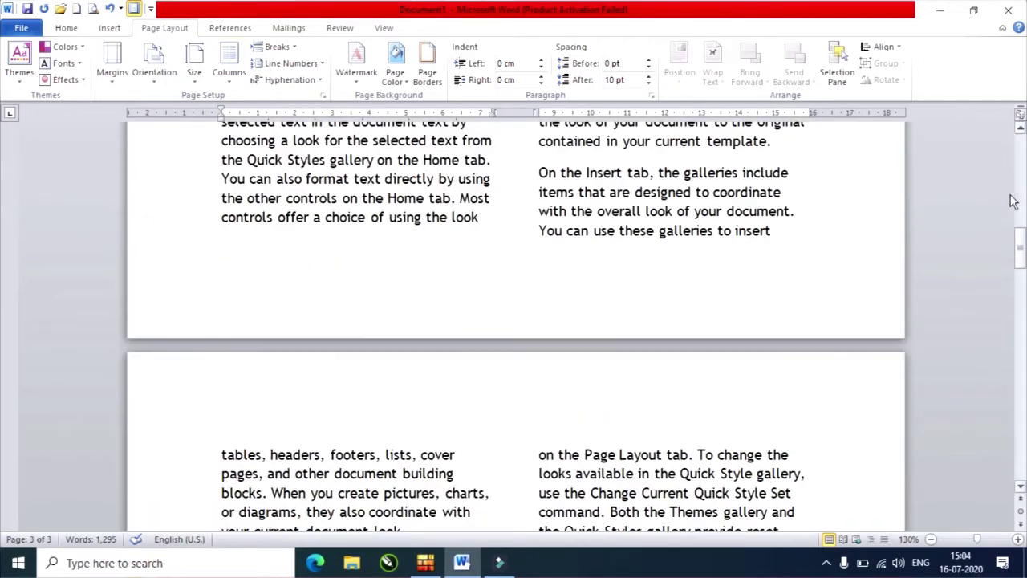
drag(1020, 248, 1020, 156)
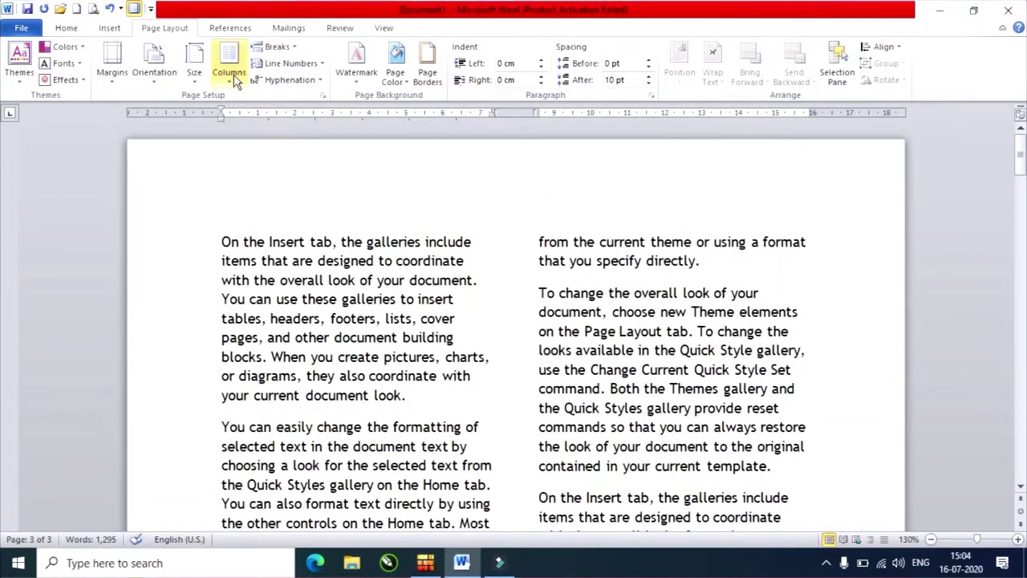
click(232, 79)
click(263, 165)
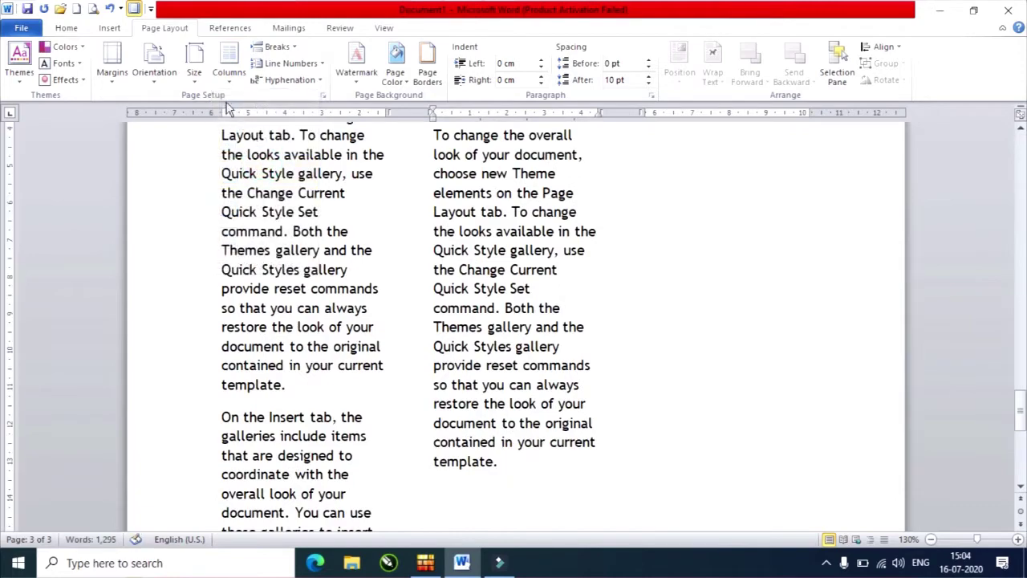
click(228, 60)
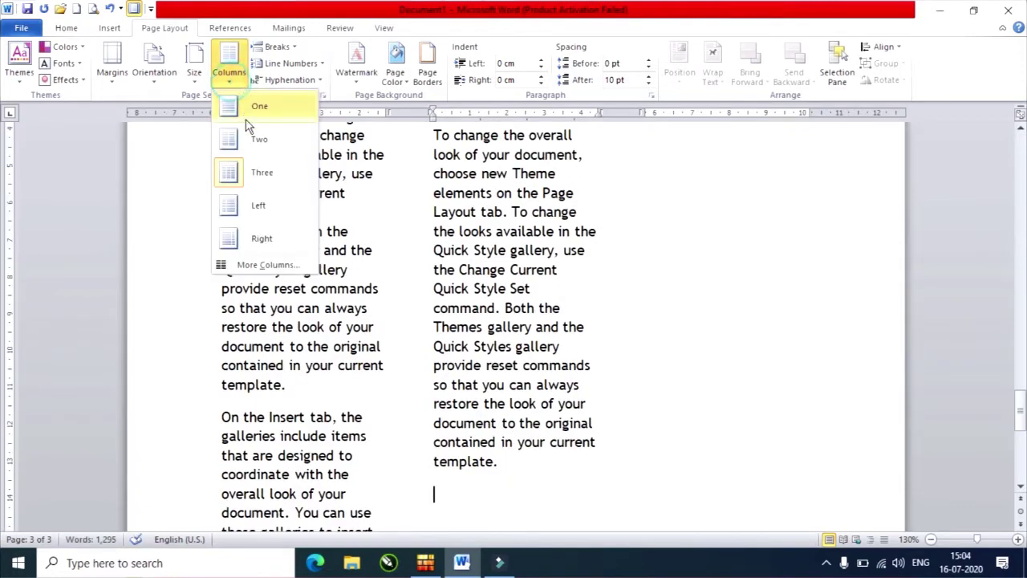
click(256, 204)
drag(1020, 399, 1020, 152)
click(491, 329)
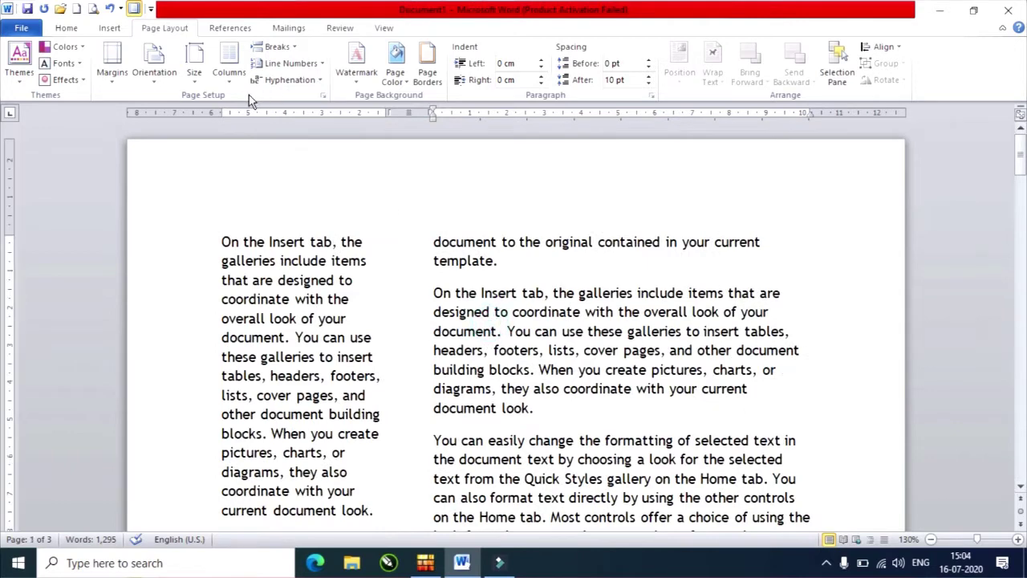
click(229, 61)
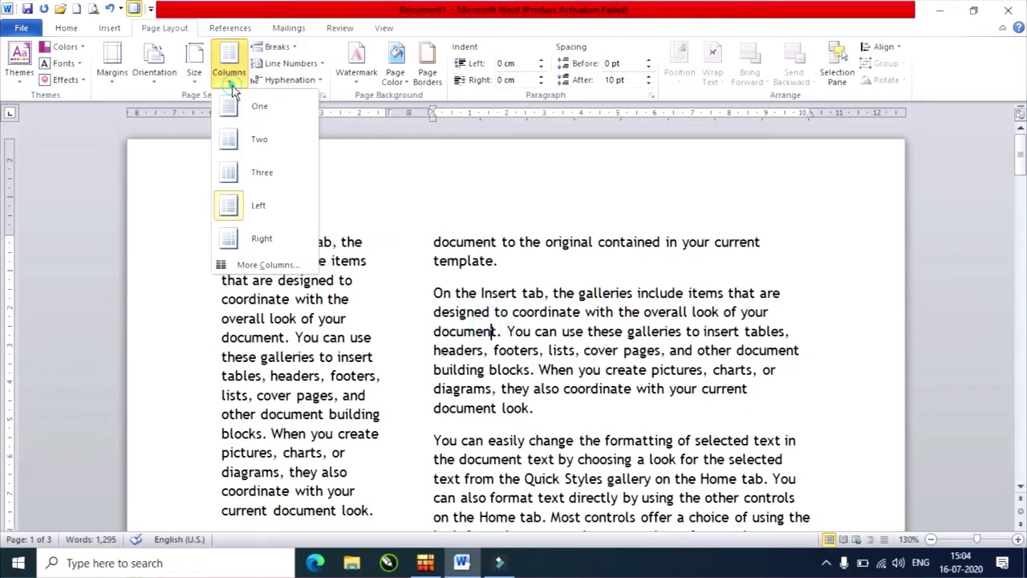
- Lay the whole document out in three equal-width columns with a vertical line between each
click(256, 264)
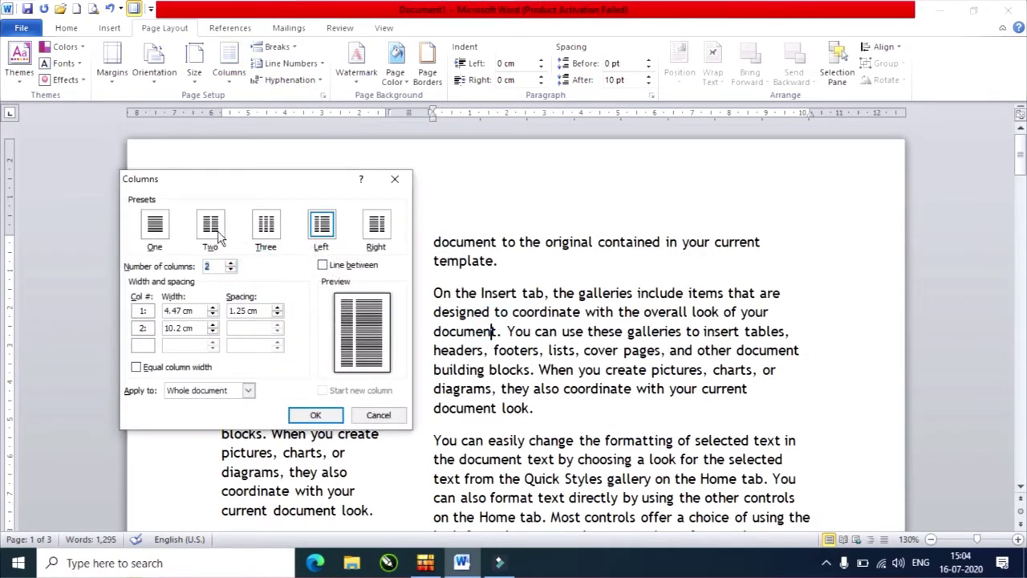
click(265, 227)
click(231, 263)
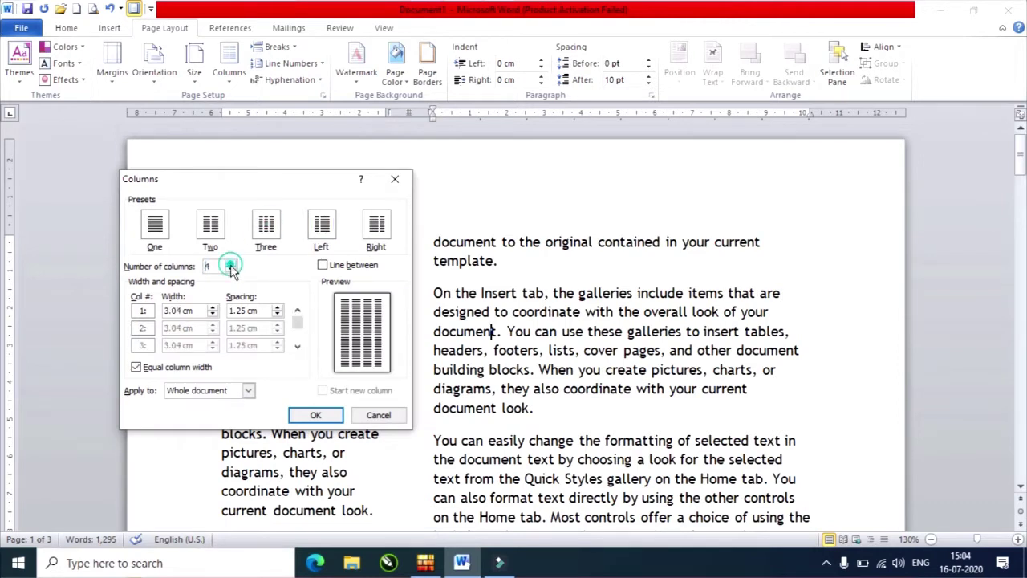
click(231, 271)
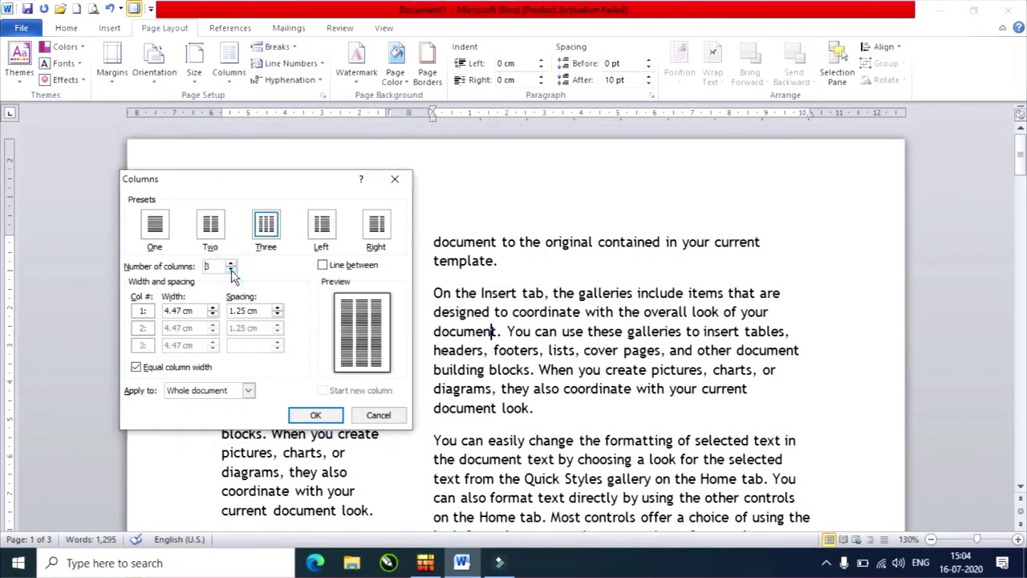
click(329, 269)
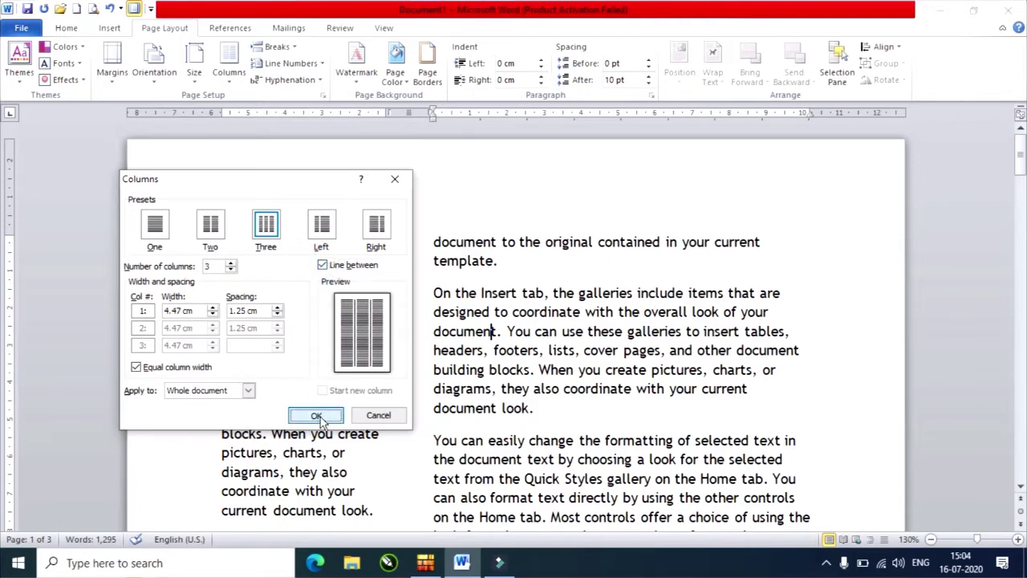
click(315, 415)
scroll(598, 331, down, 8)
scroll(598, 331, down, 4)
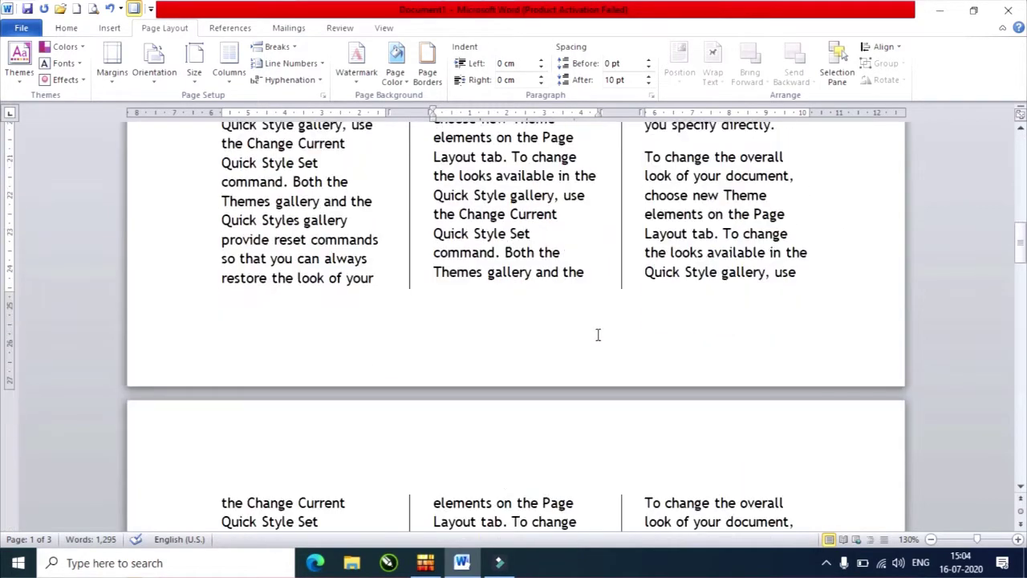
scroll(598, 332, up, 4)
scroll(598, 333, up, 5)
scroll(598, 334, up, 4)
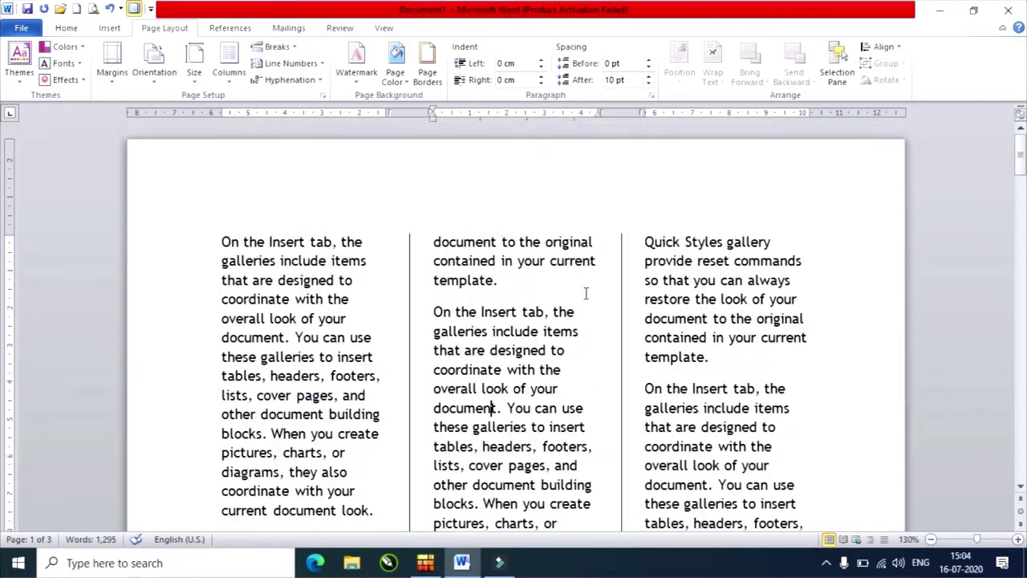
- Make column 1 5.1 cm wide with unequal column widths, then switch back to one column
click(228, 65)
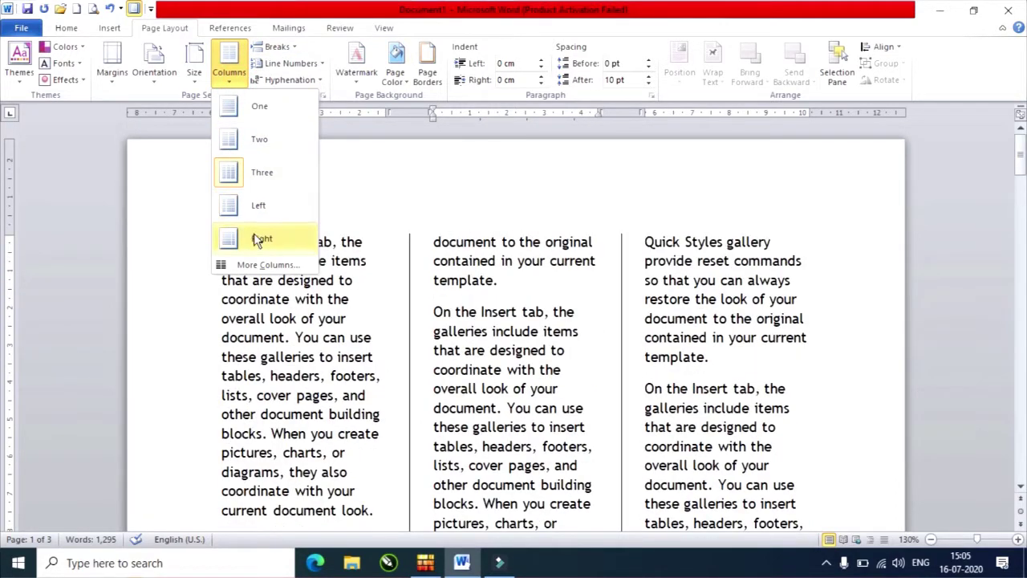
click(249, 265)
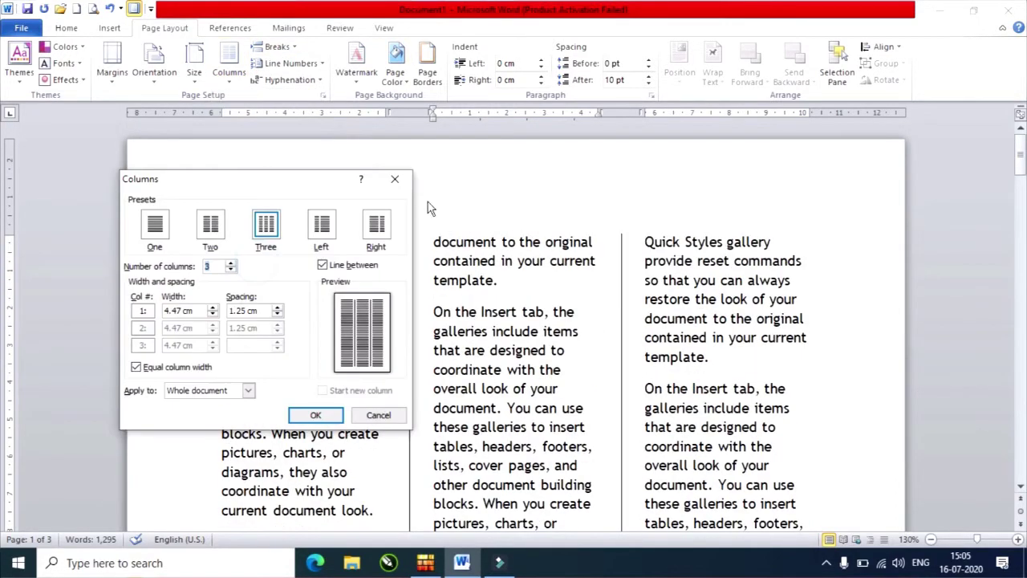
click(213, 308)
click(137, 367)
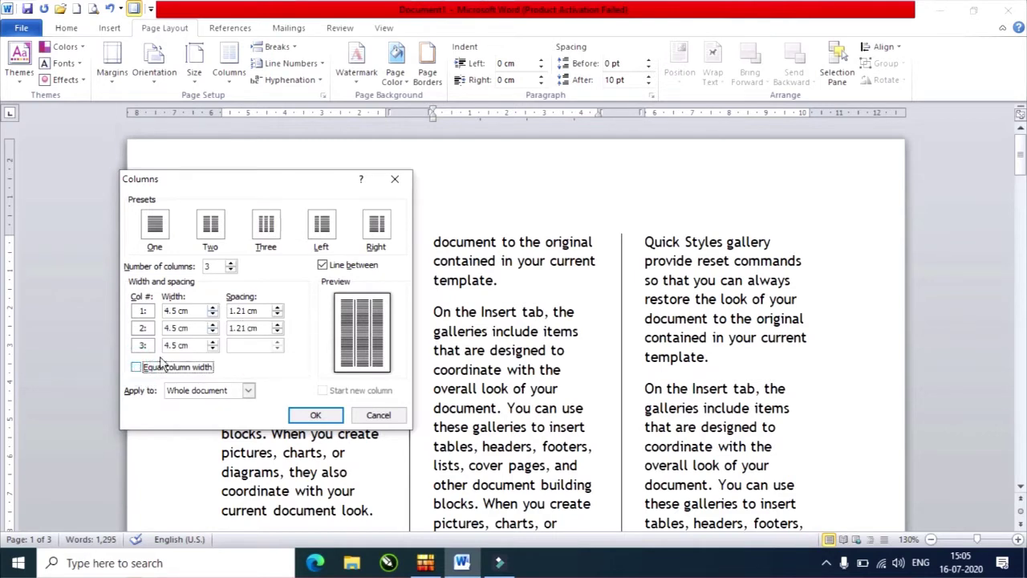
click(213, 309)
click(213, 309)
click(214, 309)
click(213, 309)
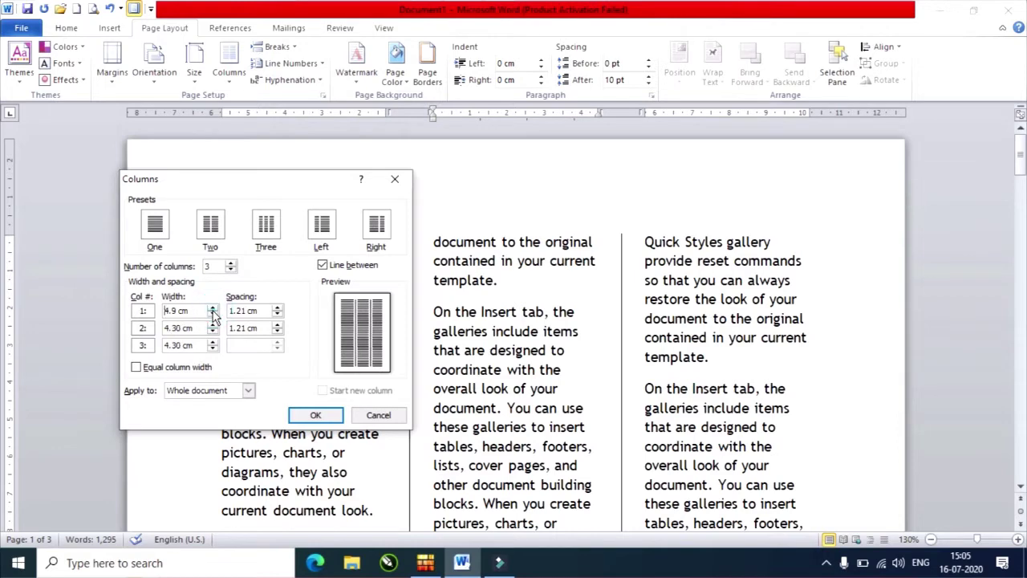
click(213, 309)
click(213, 309)
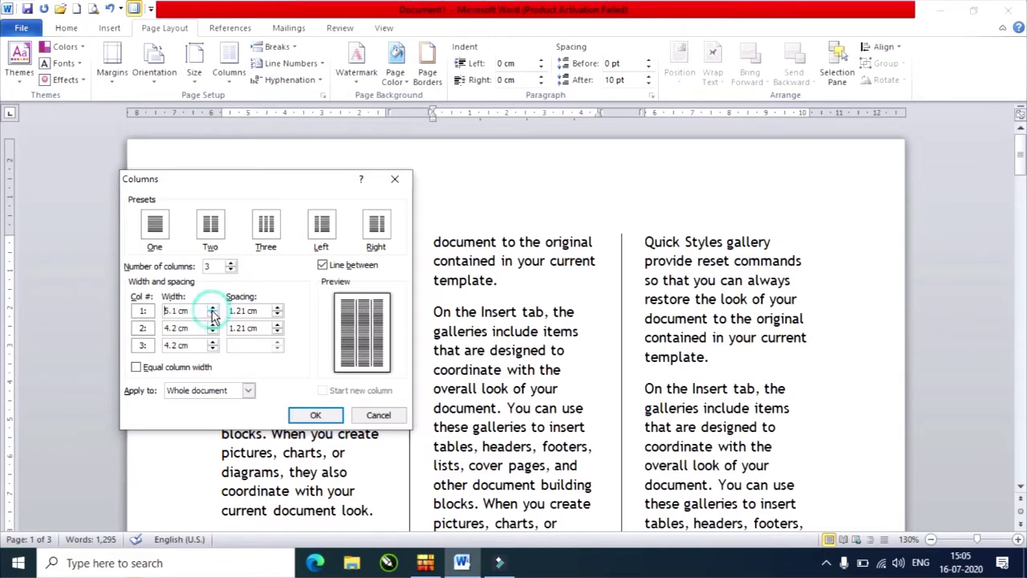
click(313, 415)
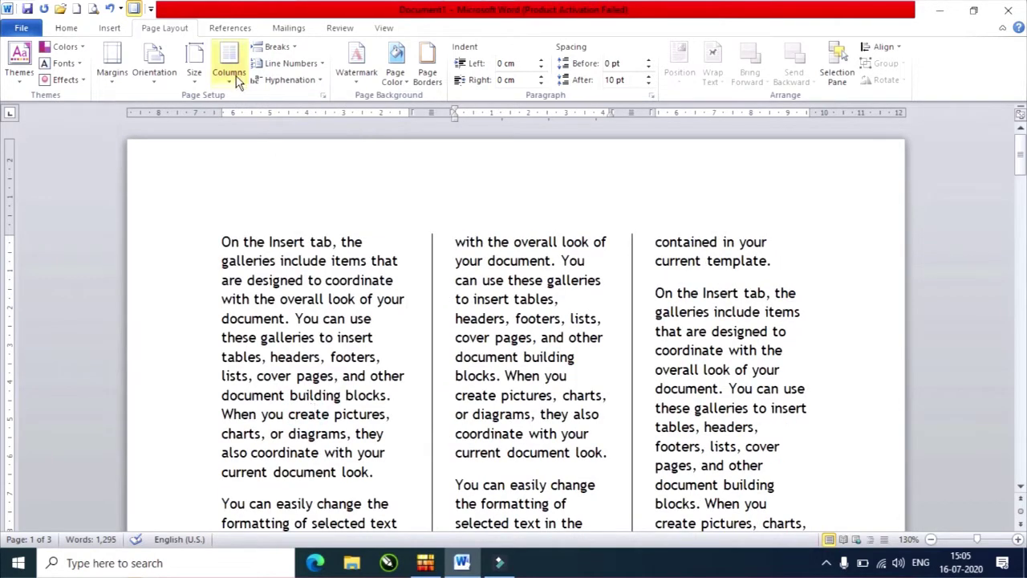
click(236, 77)
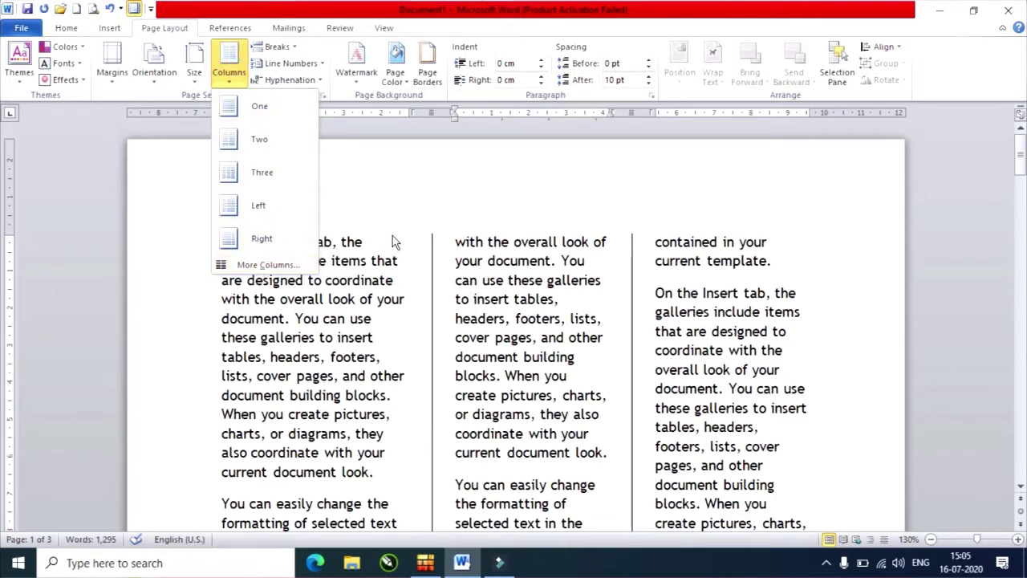
click(259, 110)
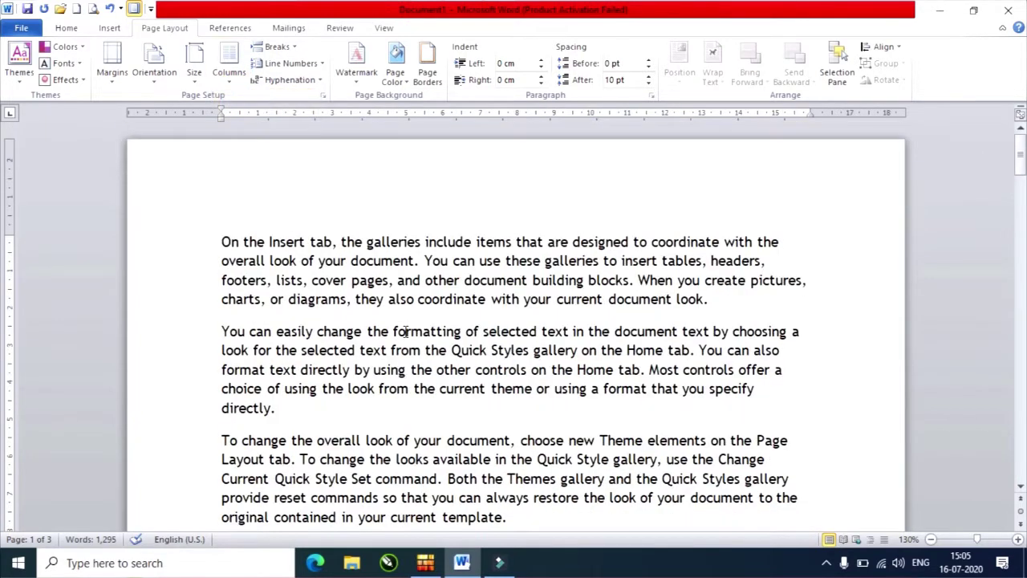
- Insert a page break after 'When', then remove it again
click(294, 47)
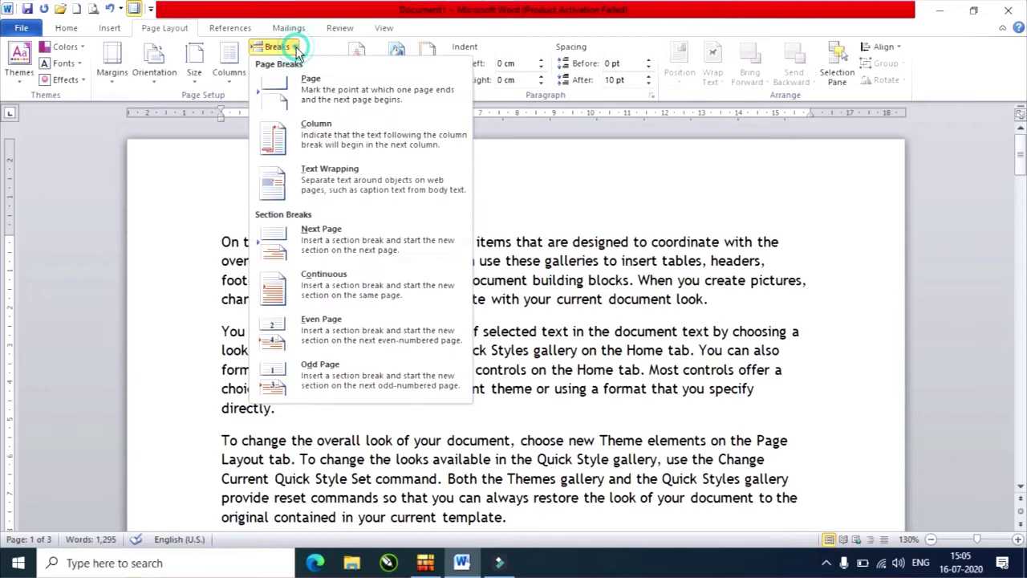
click(600, 336)
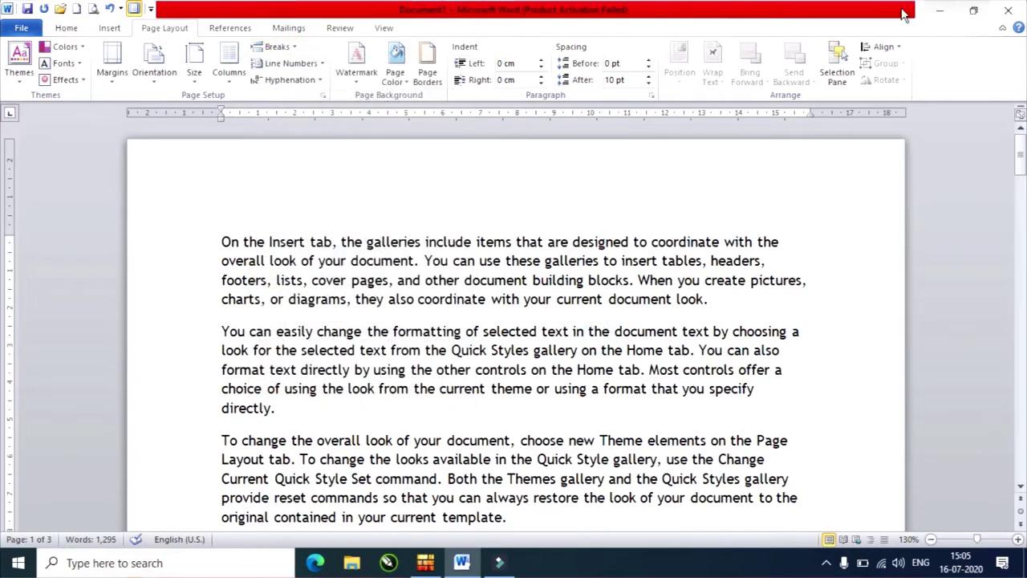
click(277, 46)
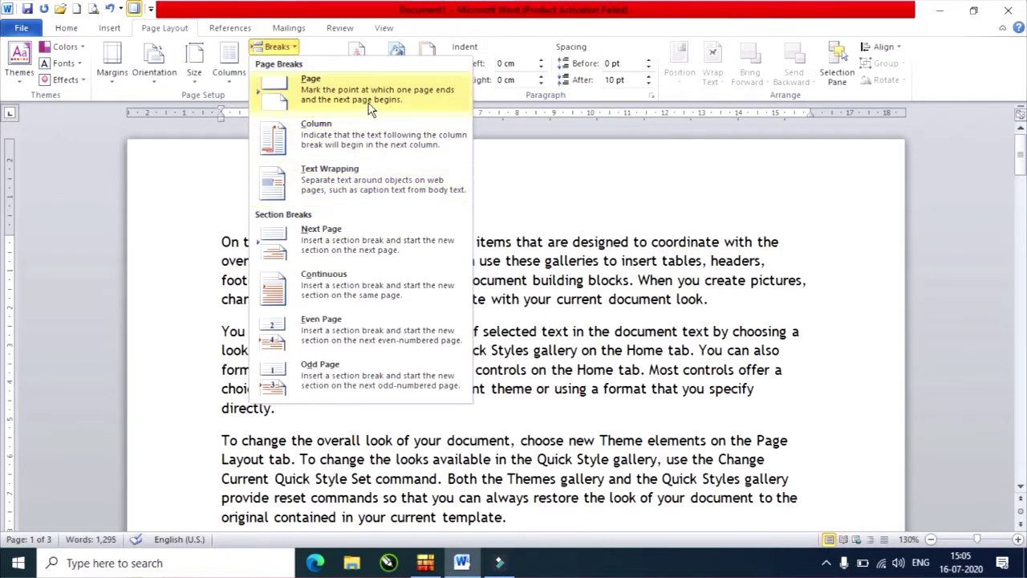
click(337, 178)
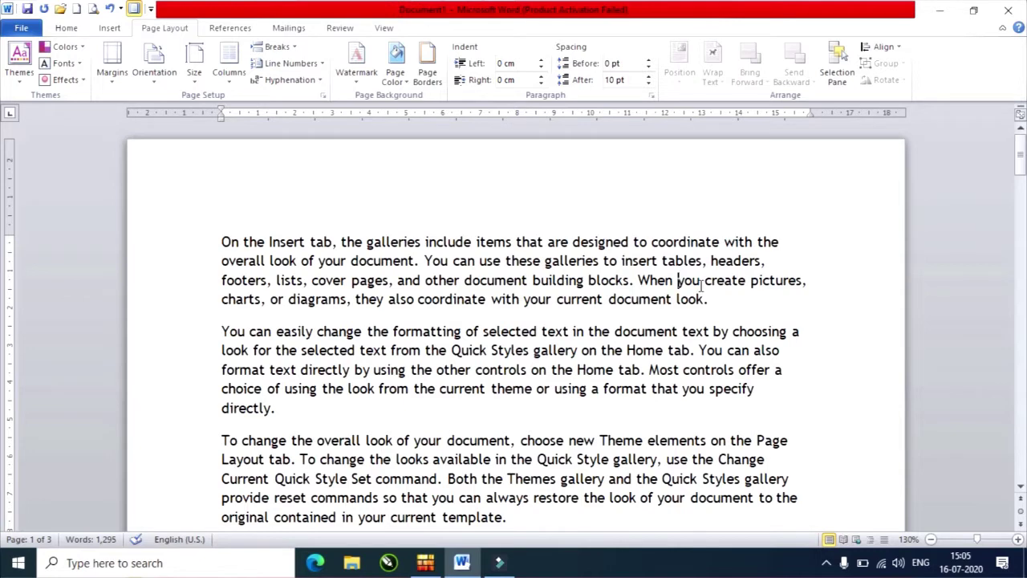
click(278, 46)
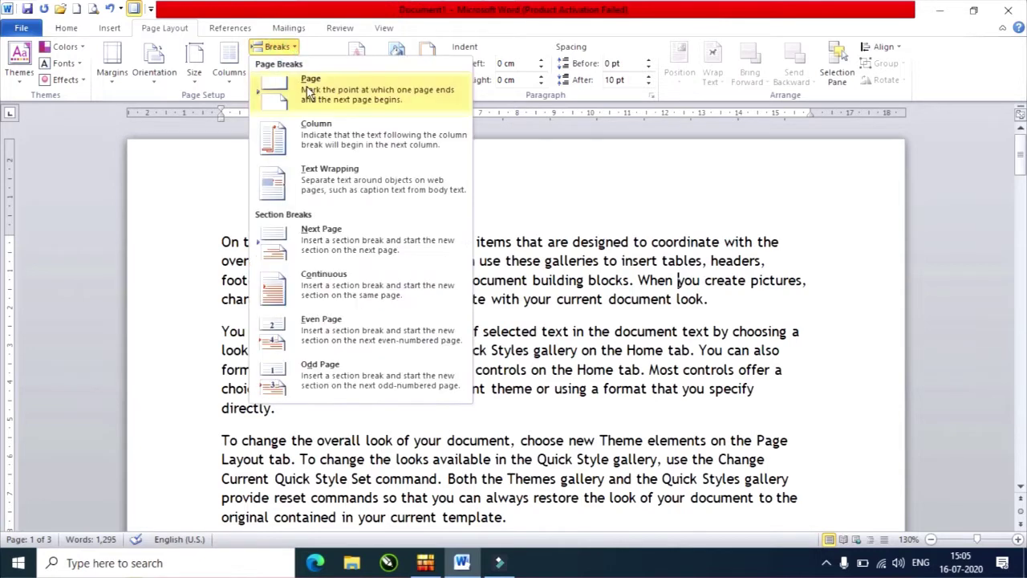
click(309, 93)
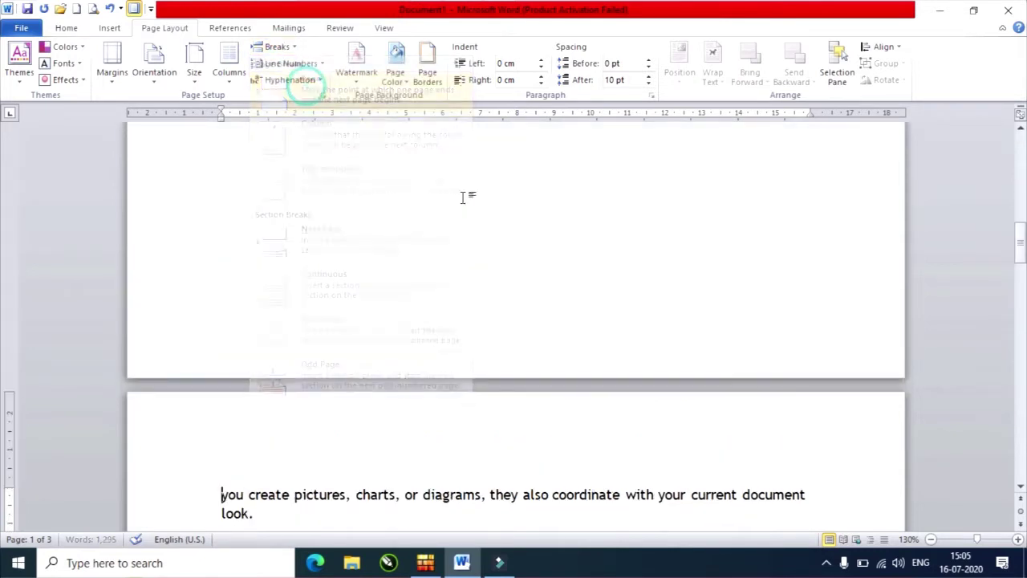
scroll(516, 344, up, 8)
scroll(522, 328, up, 6)
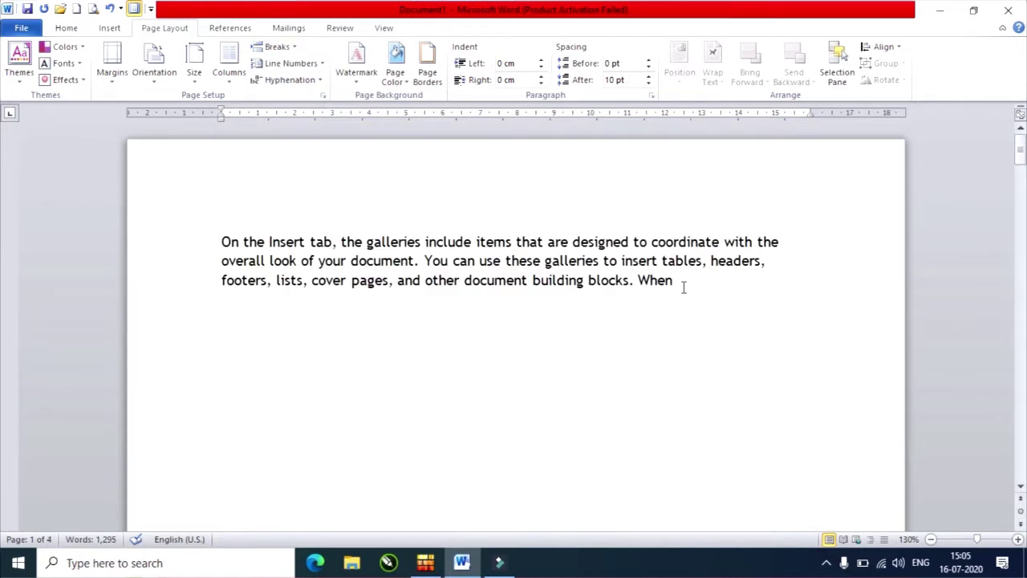
scroll(642, 369, down, 10)
scroll(634, 383, down, 5)
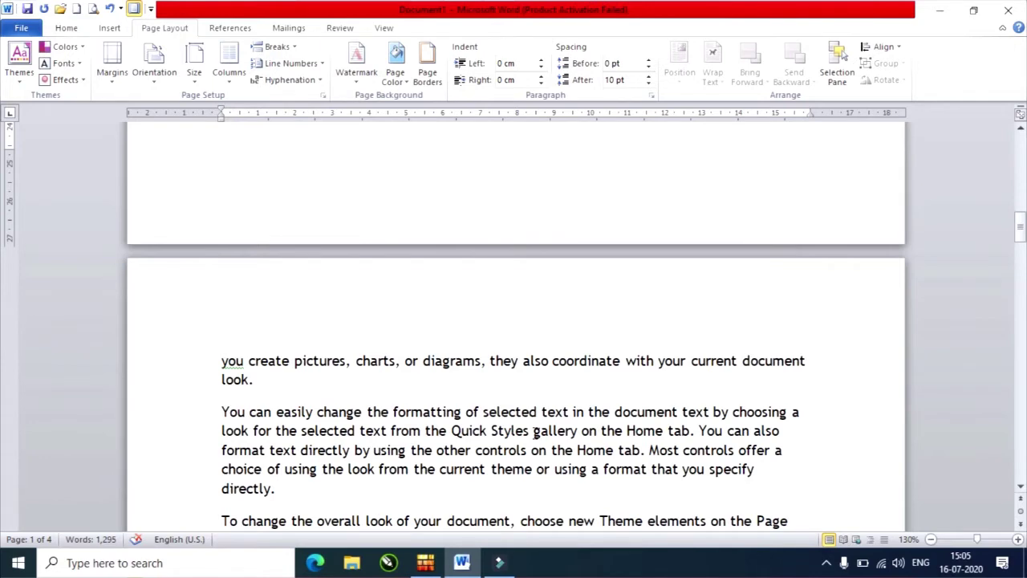
key(BackSpace)
- Insert a column break after 'When', then delete the break so the text fills three pages
scroll(535, 434, up, 3)
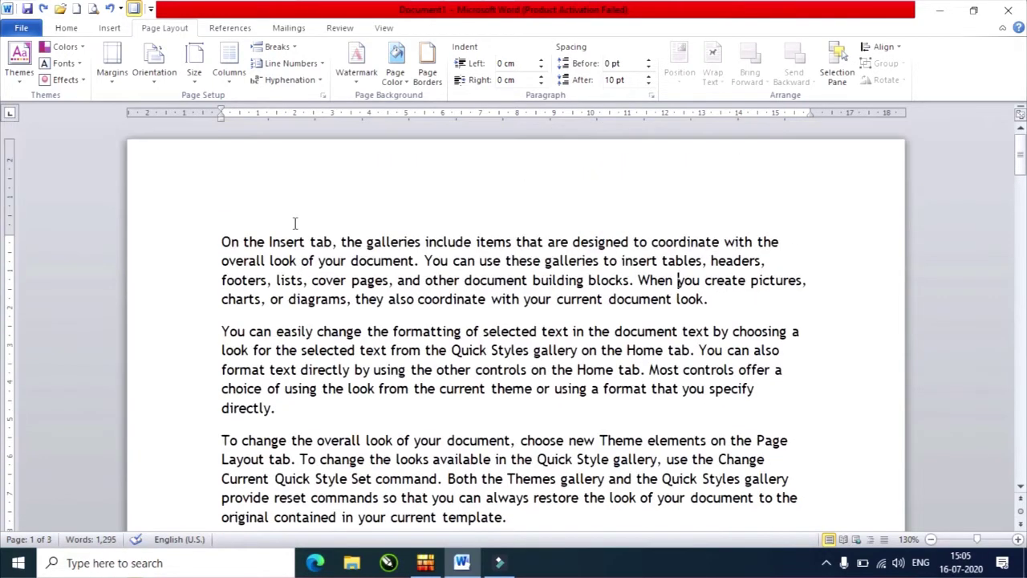
click(275, 47)
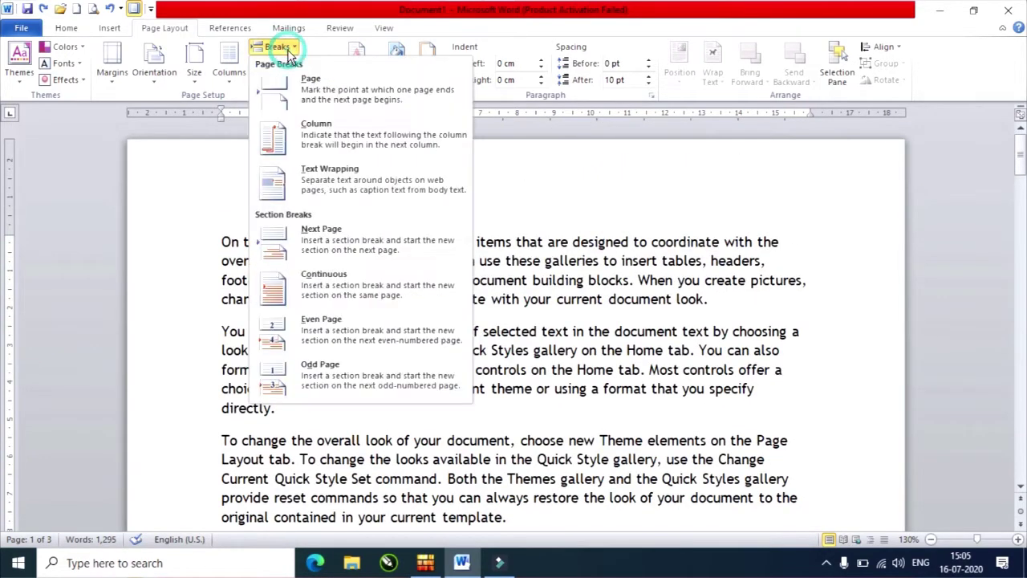
click(325, 142)
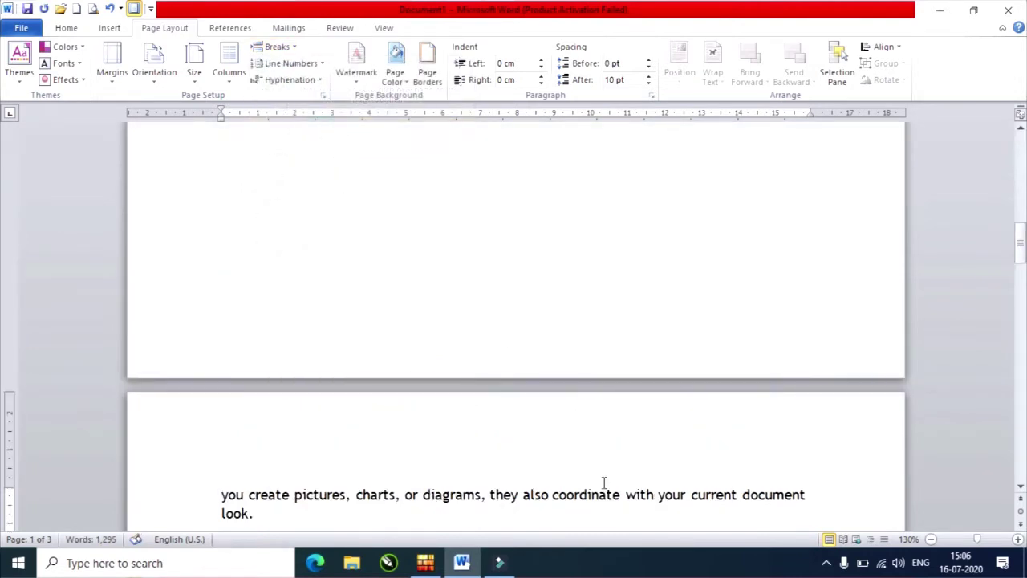
scroll(603, 481, up, 3)
scroll(605, 477, up, 1)
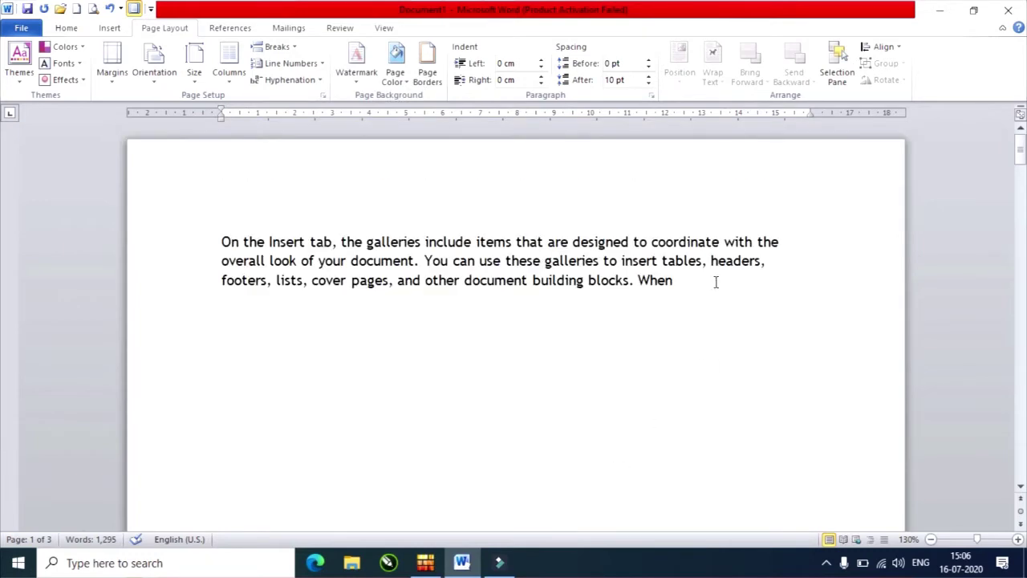
scroll(587, 385, down, 5)
scroll(581, 407, down, 1)
scroll(584, 383, down, 5)
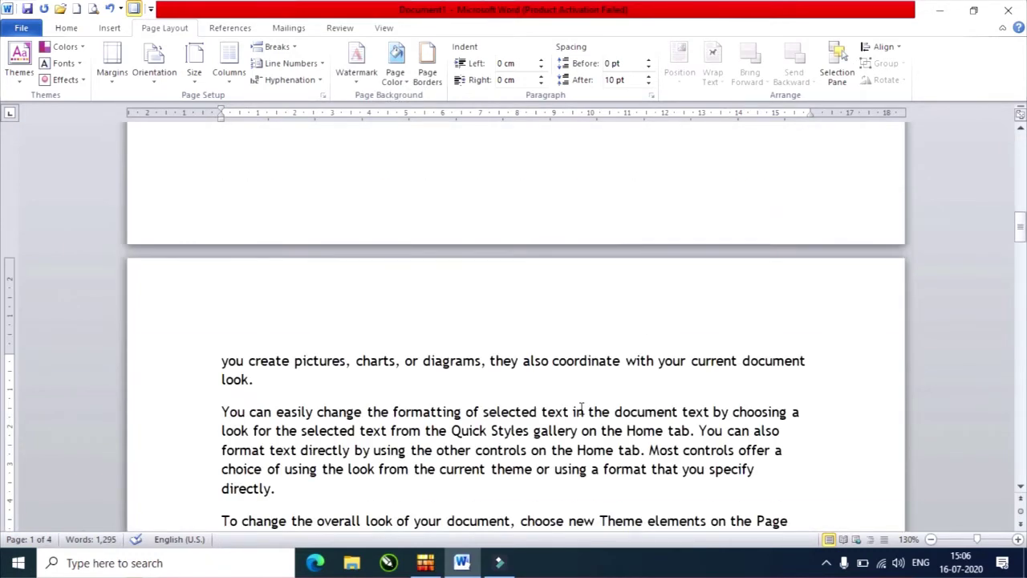
scroll(546, 412, down, 2)
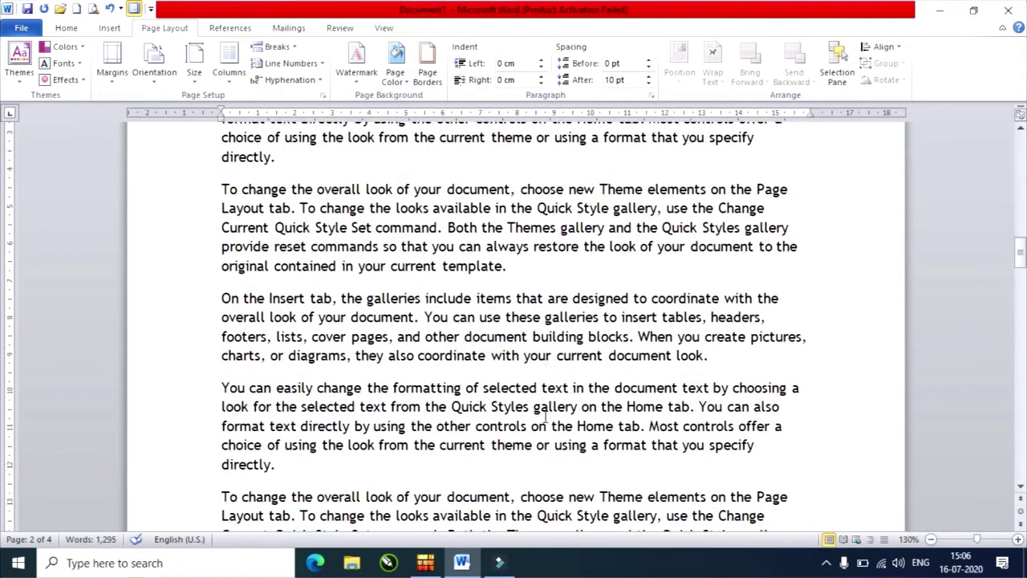
scroll(545, 413, up, 10)
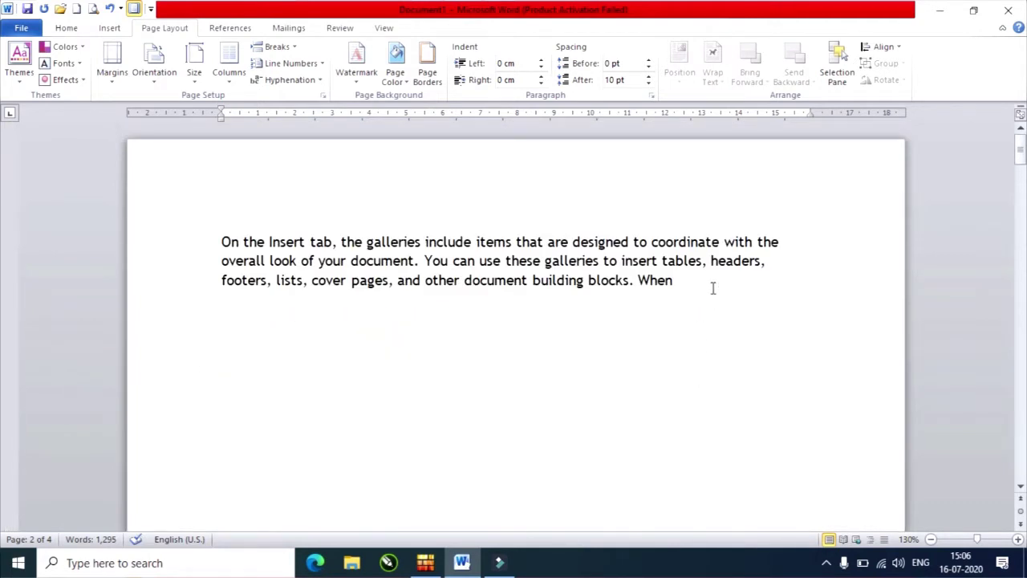
click(707, 284)
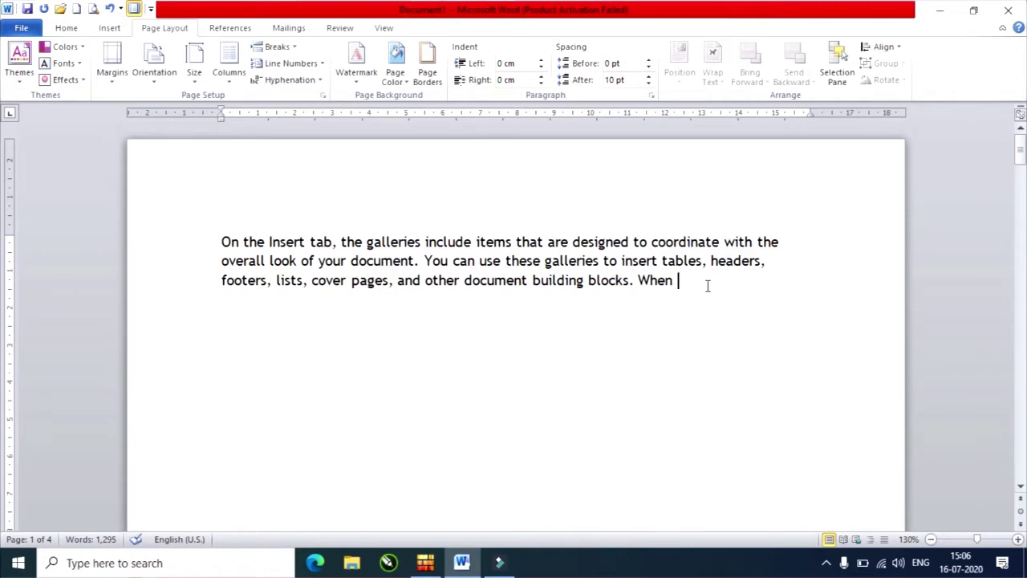
key(Delete)
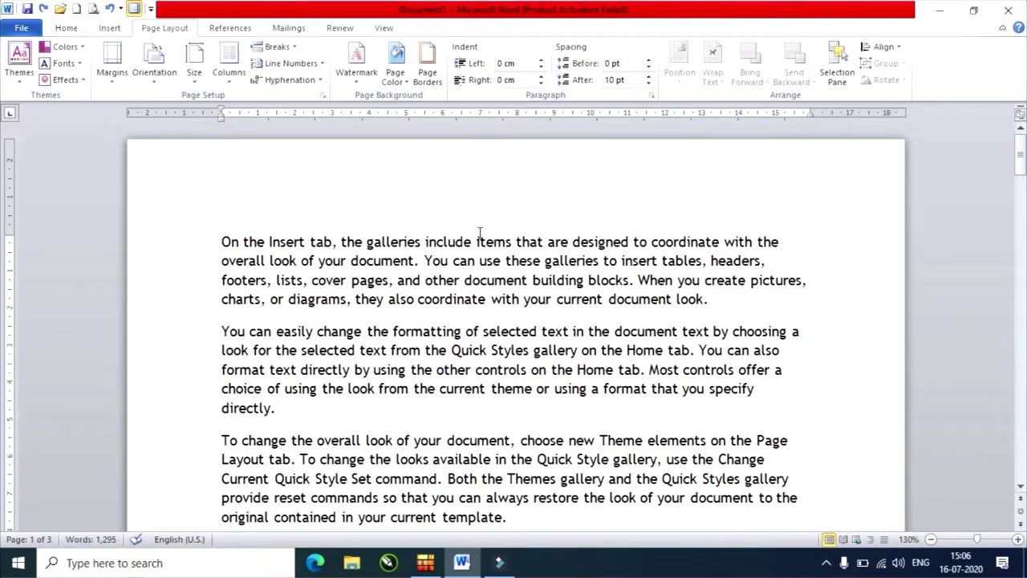
click(229, 74)
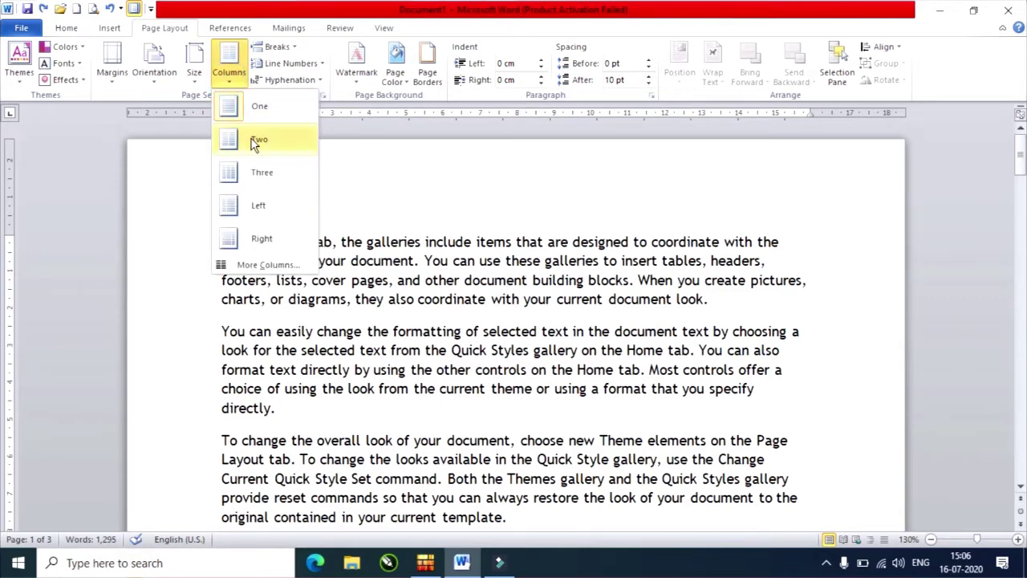
click(256, 141)
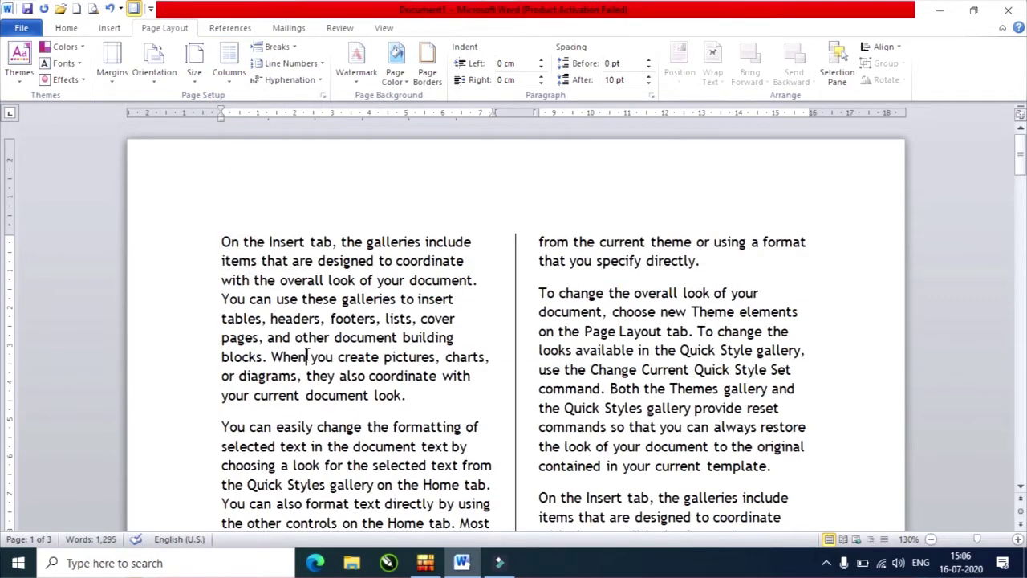
click(327, 279)
drag(327, 279, 397, 299)
click(326, 279)
click(325, 279)
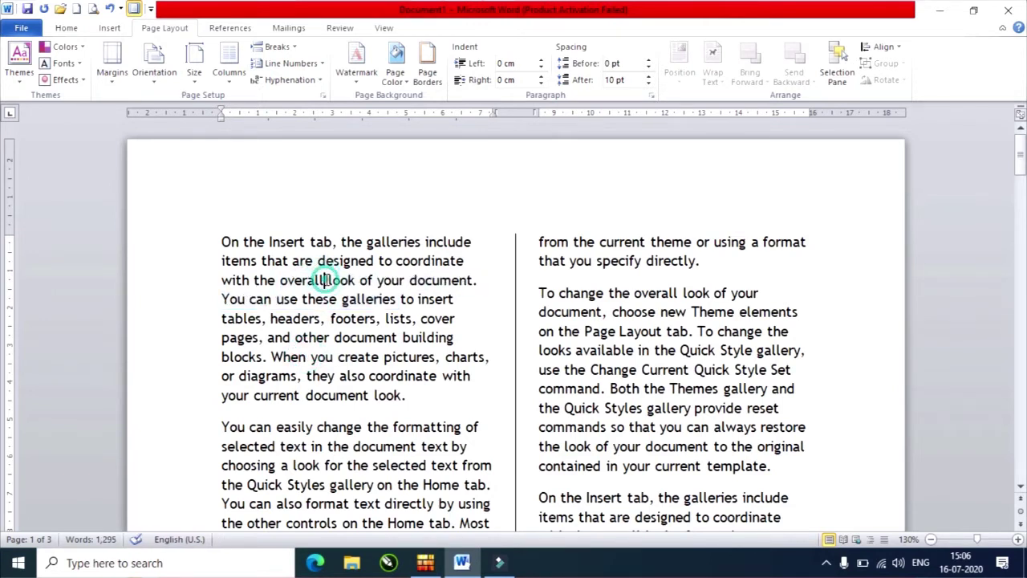
click(237, 90)
click(287, 49)
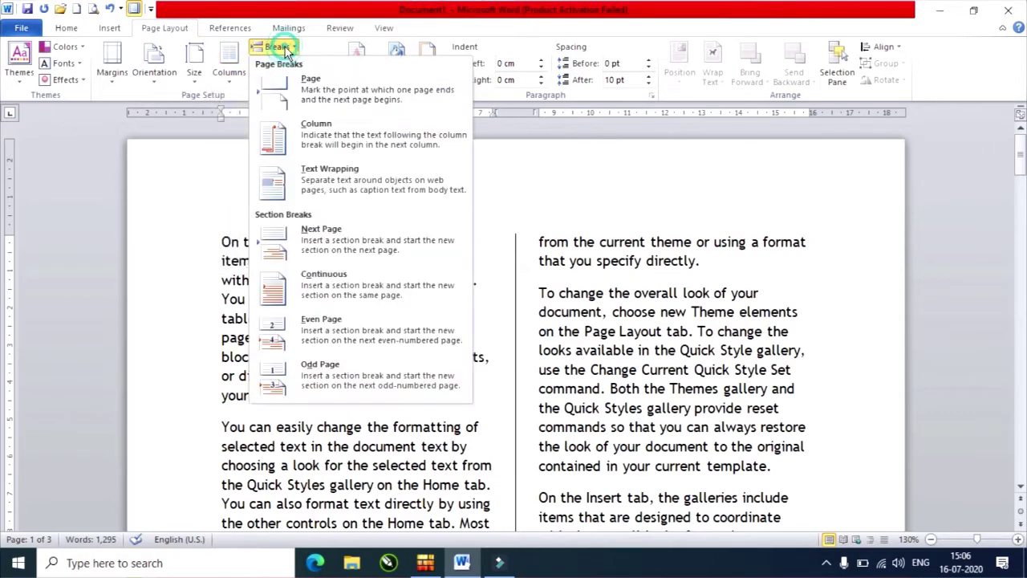
click(320, 128)
scroll(418, 471, down, 3)
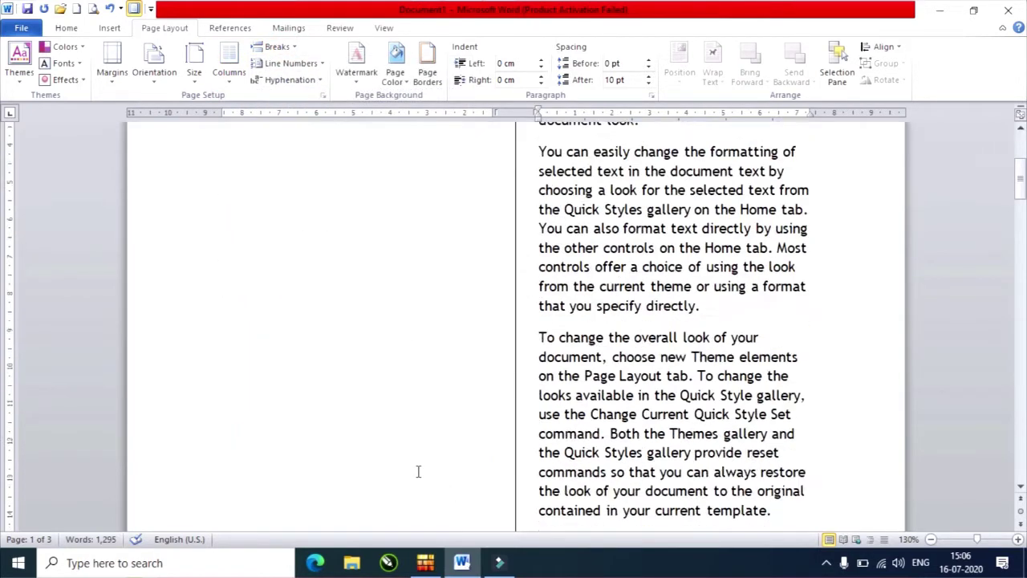
scroll(418, 471, up, 5)
scroll(419, 471, up, 5)
scroll(418, 471, up, 5)
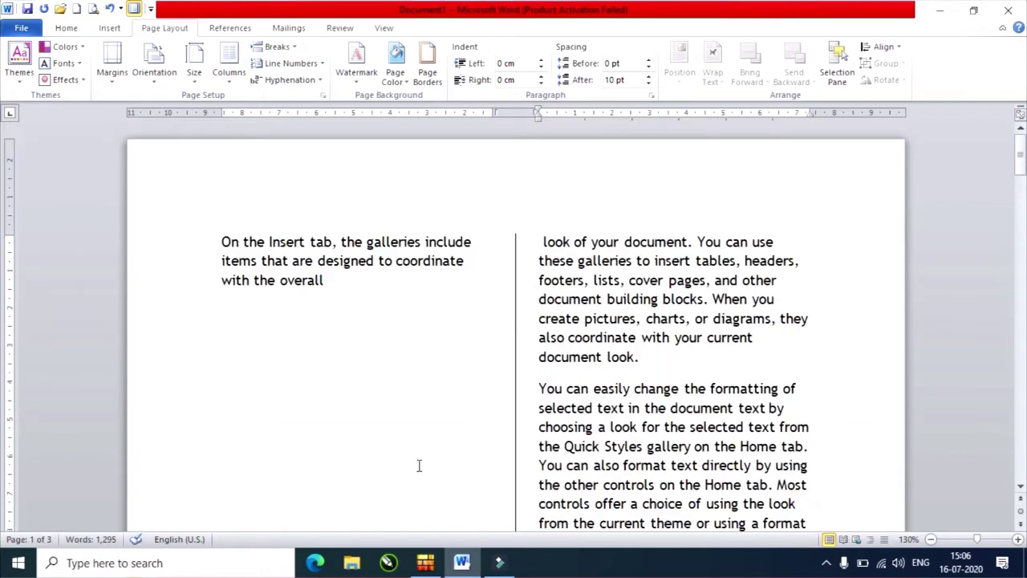
click(343, 287)
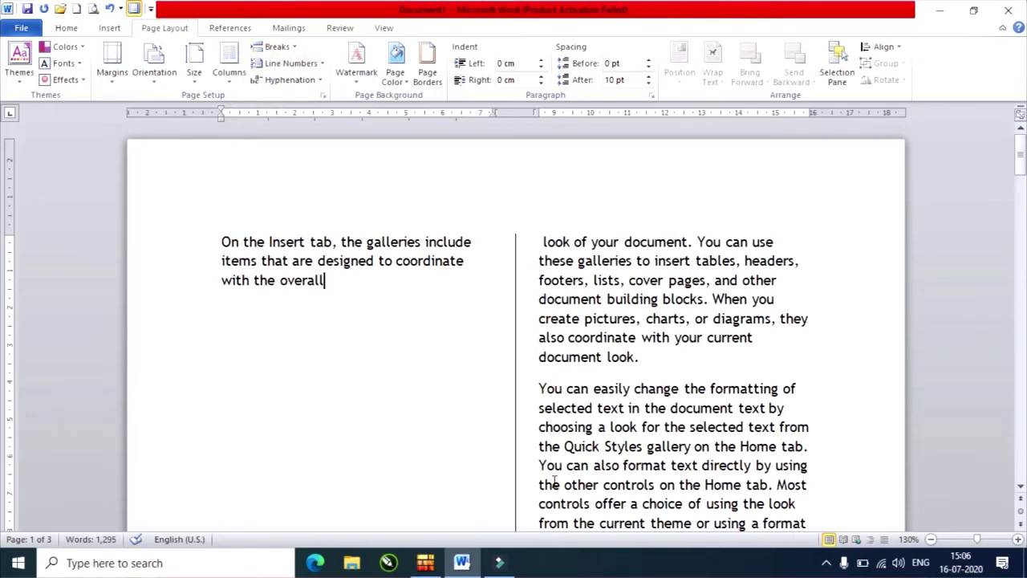
key(Delete)
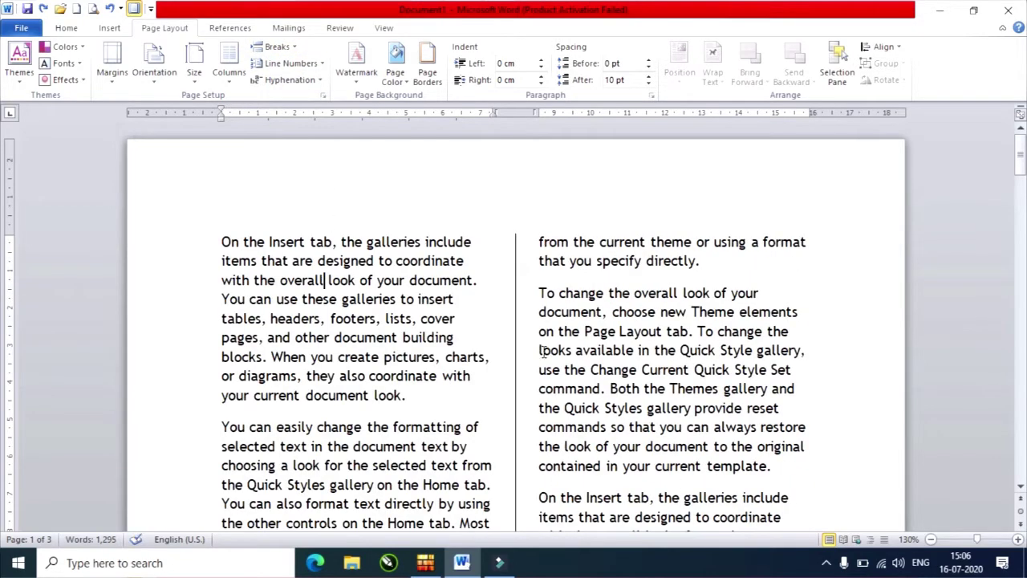
click(229, 73)
- Return to one column, add a text wrapping break before 'When', then remove it again
click(253, 105)
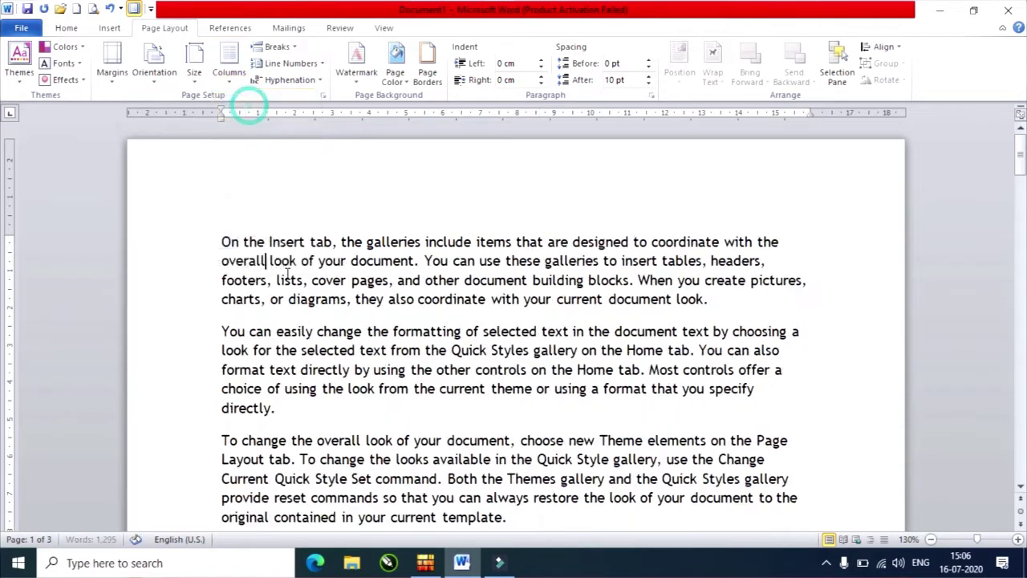
click(289, 46)
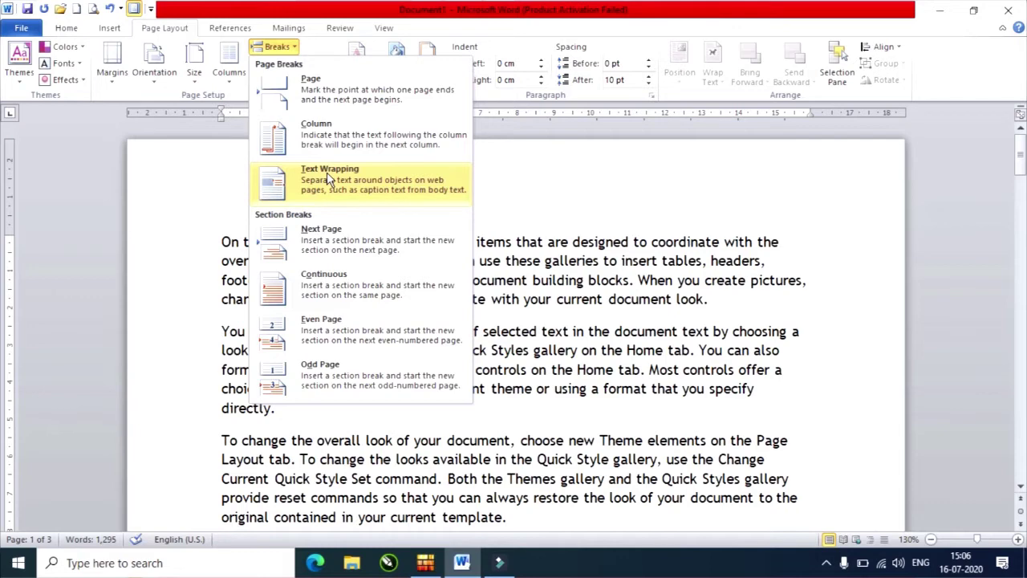
click(656, 311)
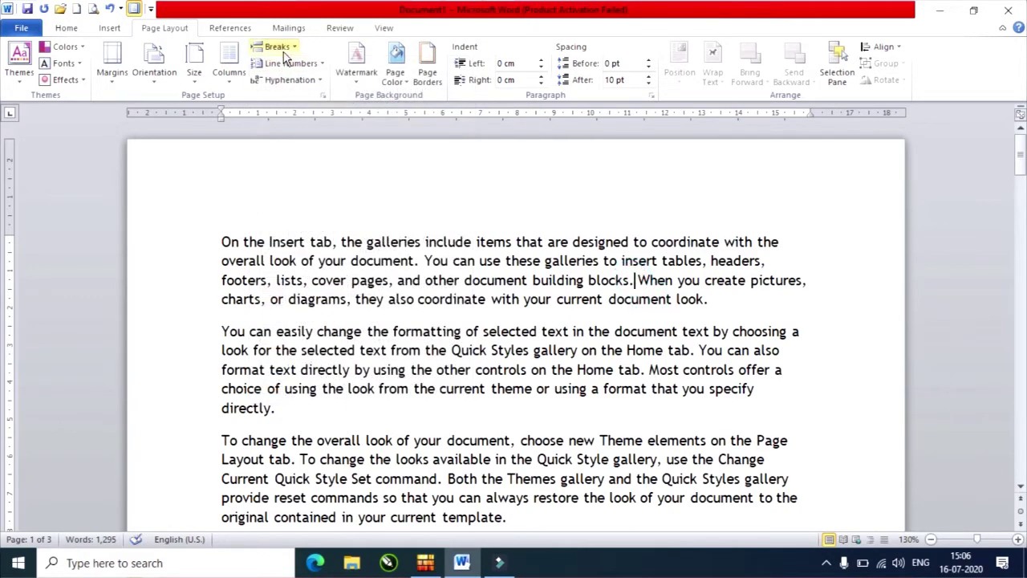
click(276, 47)
click(337, 175)
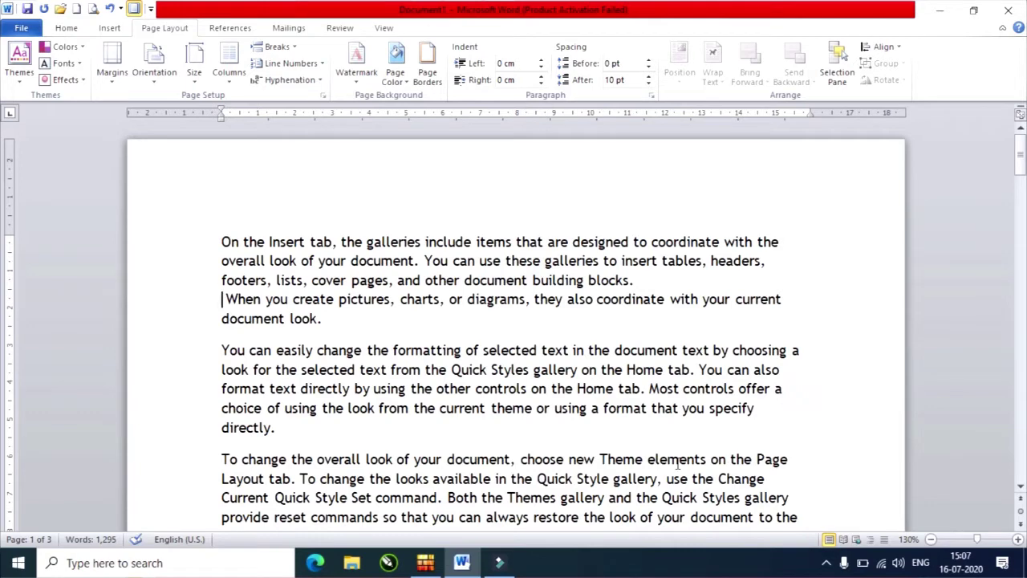
key(BackSpace)
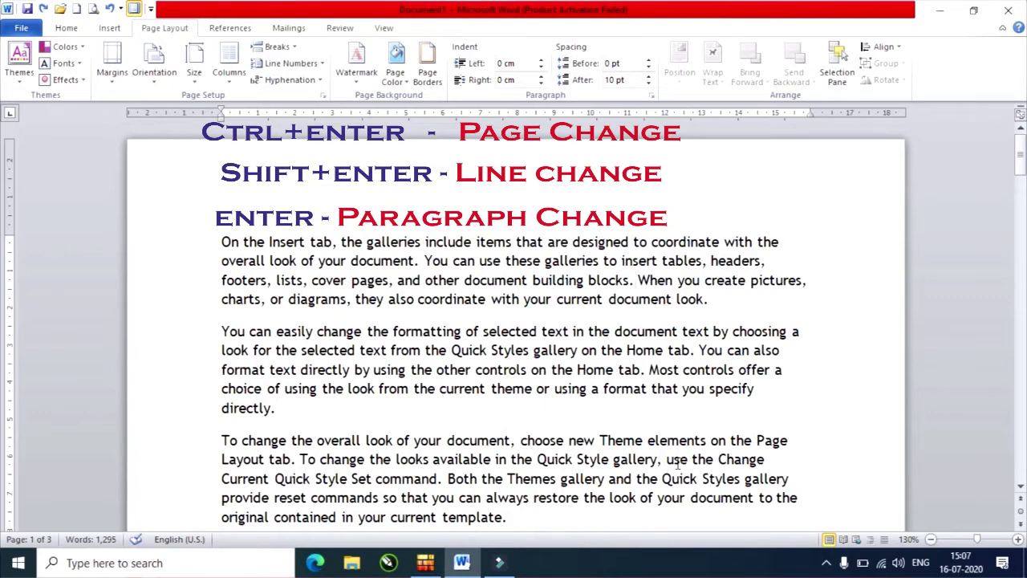
- Split 'When you create pictures' into its own paragraph and remove the trial page break before it
key(Return)
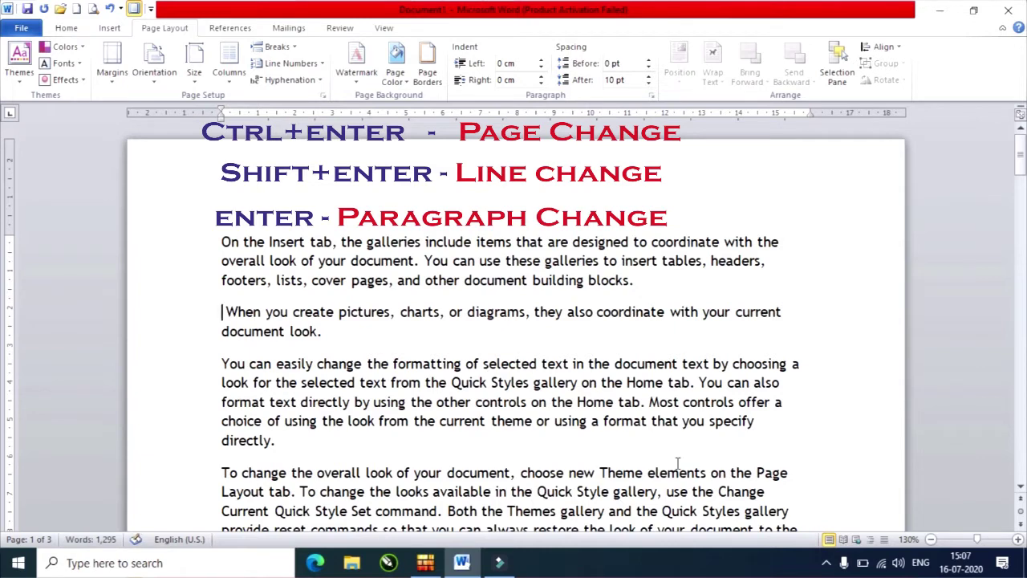
key(ctrl+Return)
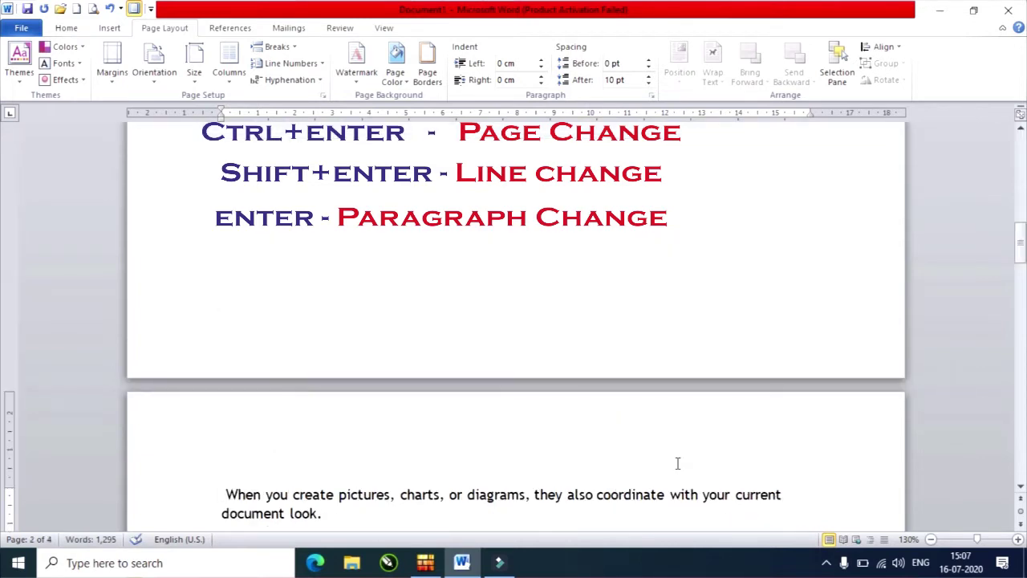
scroll(543, 360, up, 5)
scroll(544, 355, up, 5)
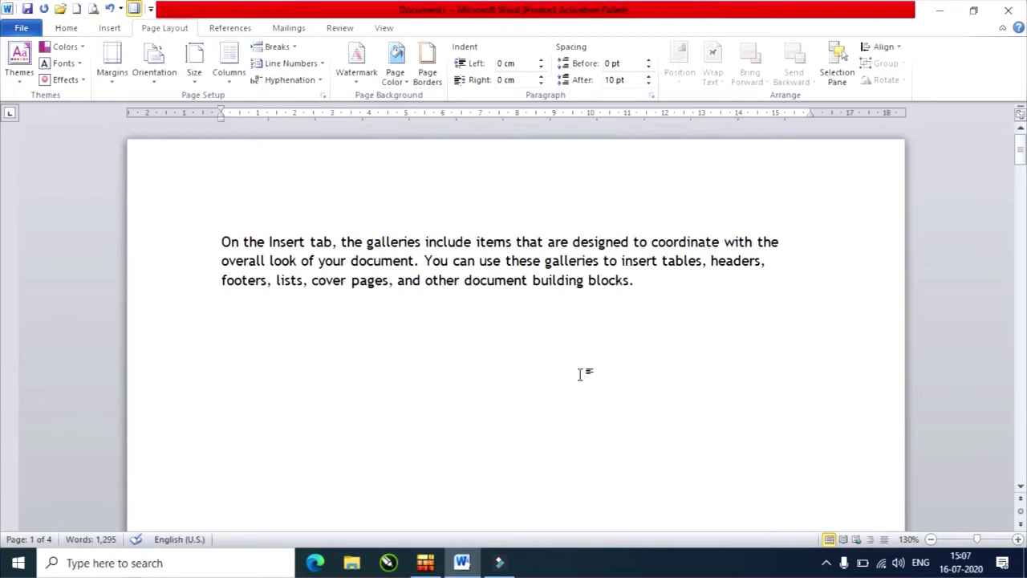
key(BackSpace)
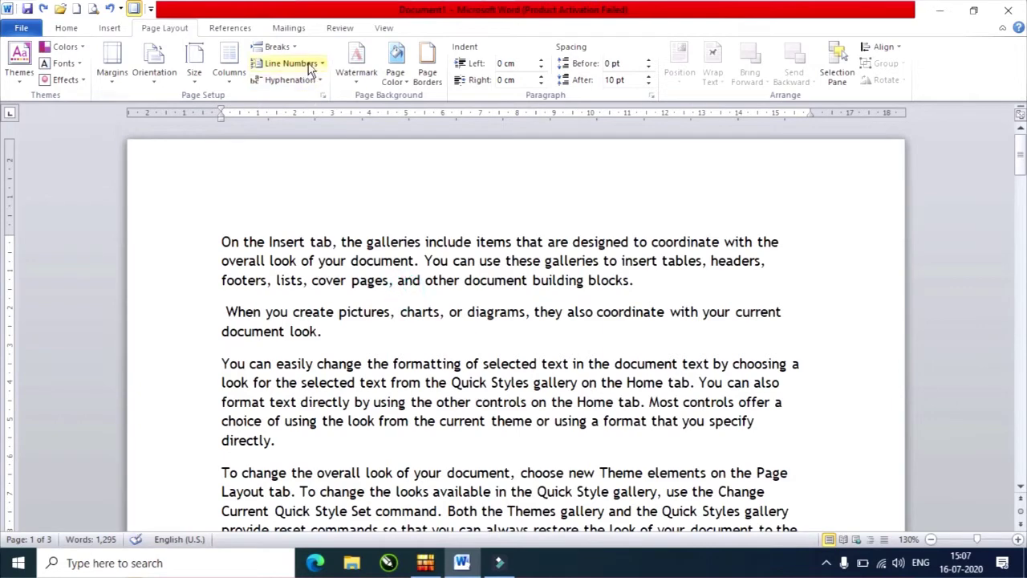
- Turn on continuous line numbering and scroll through the numbered text
click(312, 66)
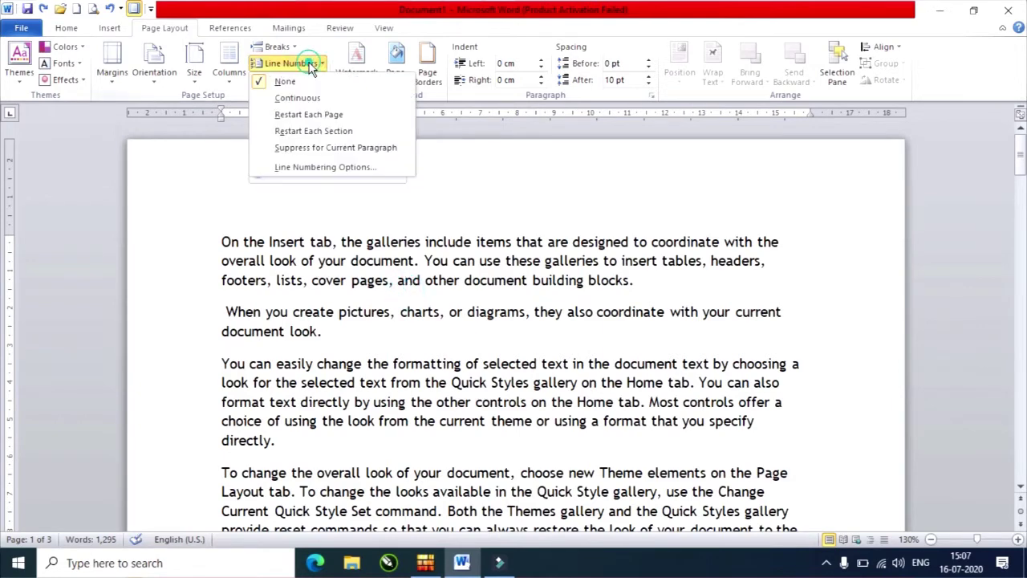
click(299, 98)
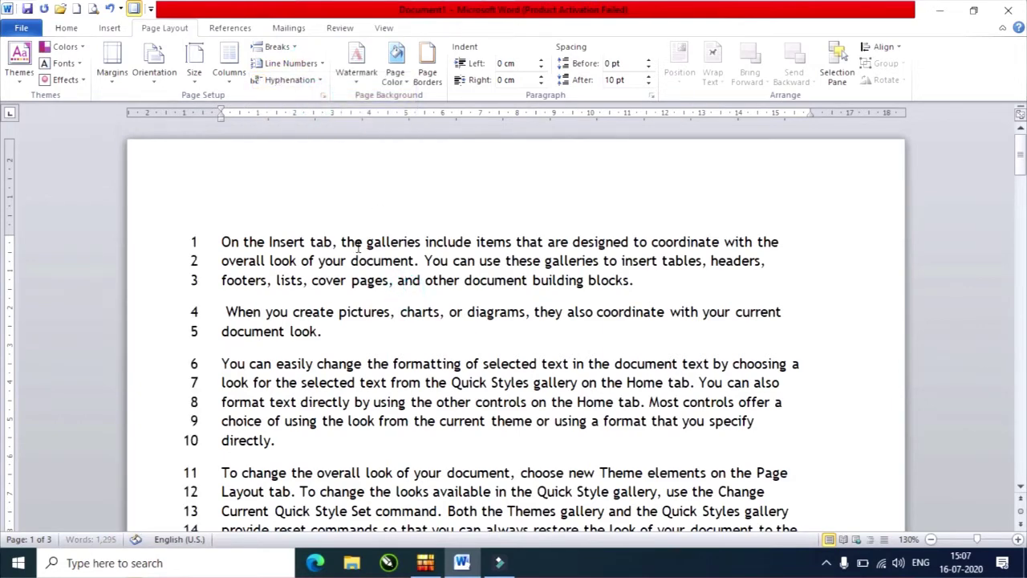
scroll(355, 239, down, 5)
scroll(354, 257, down, 5)
scroll(349, 288, down, 4)
scroll(350, 287, up, 3)
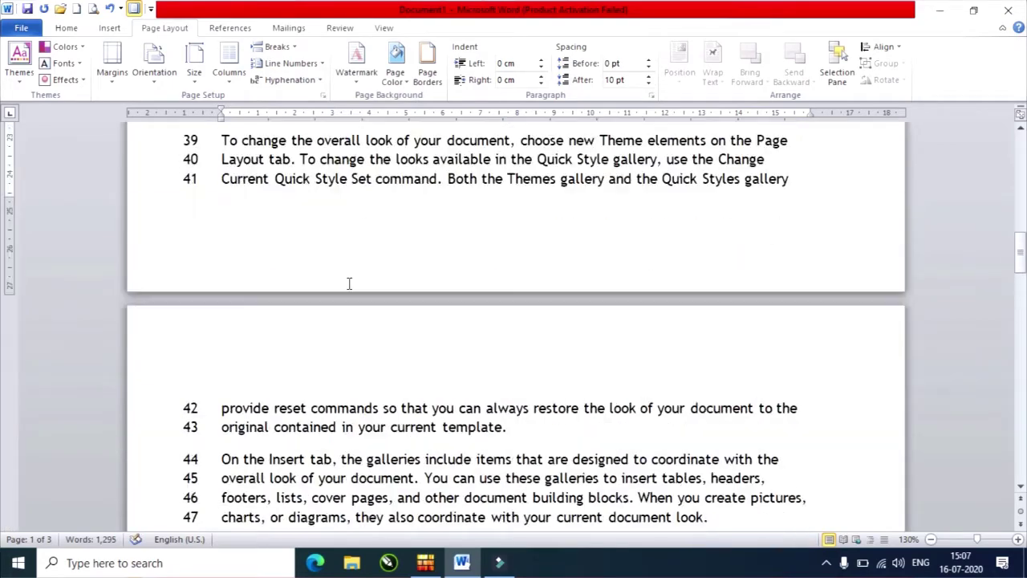
click(220, 179)
scroll(240, 225, down, 4)
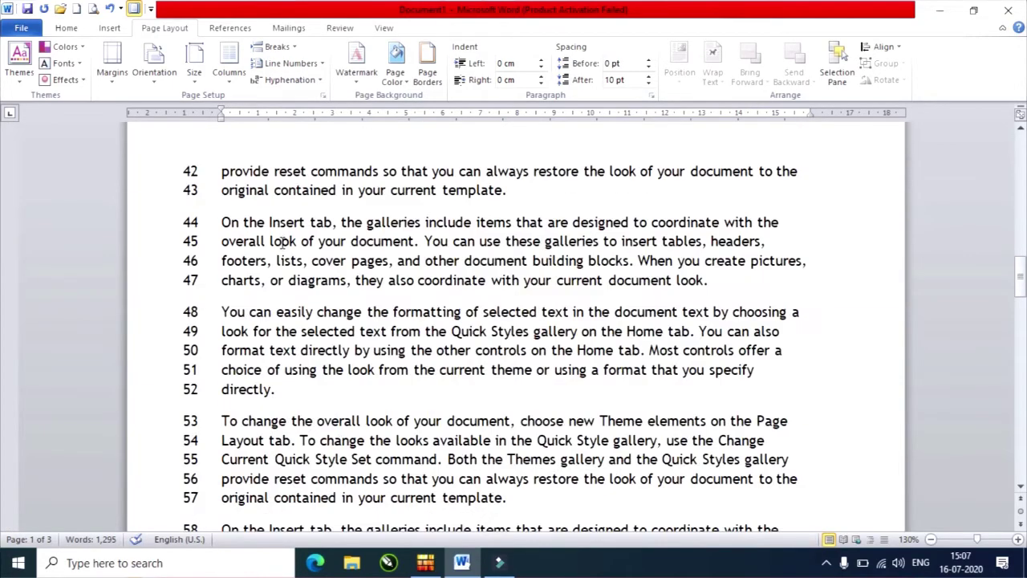
scroll(255, 249, down, 4)
scroll(255, 249, down, 4)
scroll(254, 308, down, 6)
scroll(253, 307, up, 4)
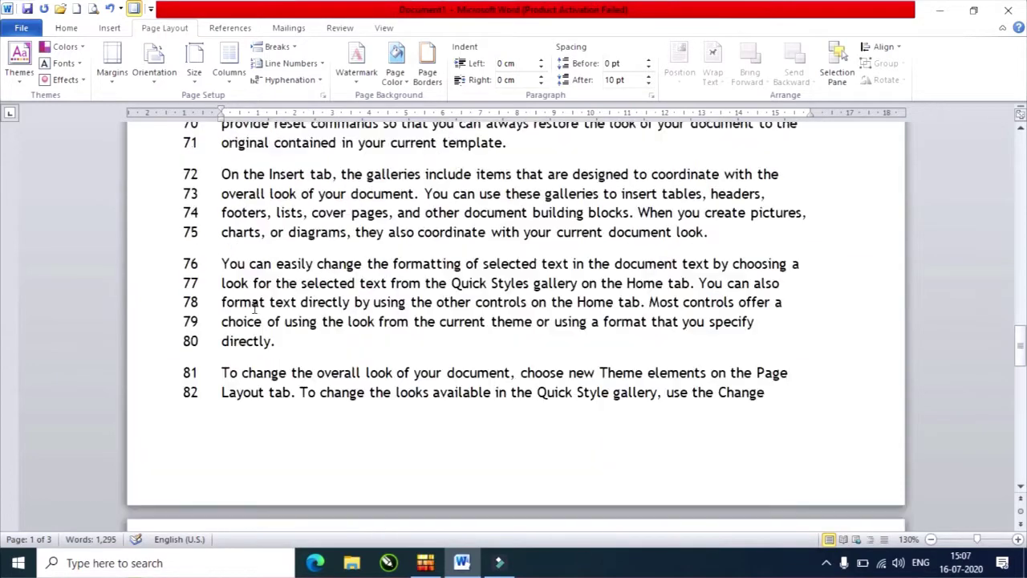
scroll(254, 308, up, 5)
scroll(257, 317, down, 7)
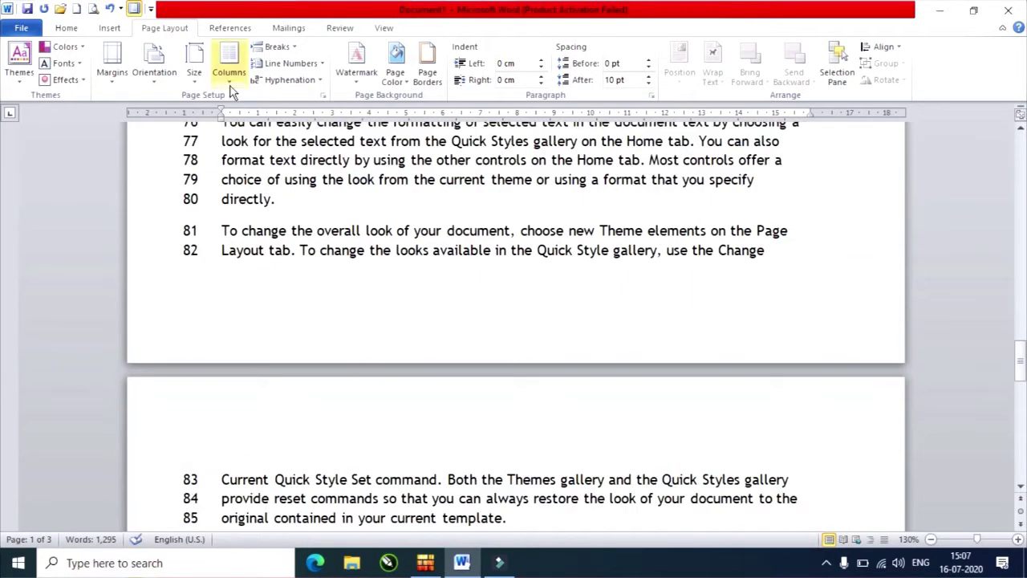
- Switch line numbering to restart on each page
click(289, 63)
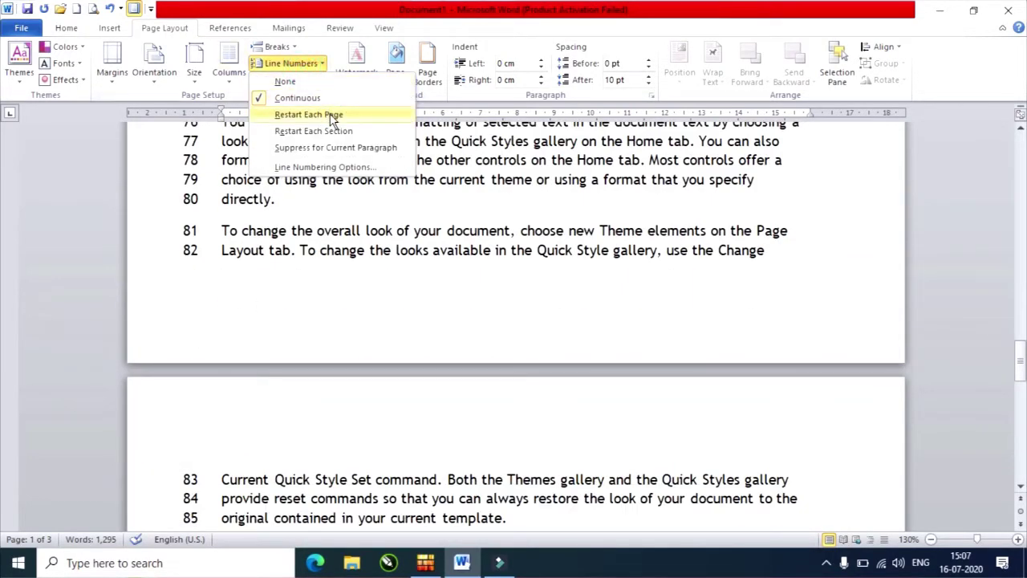
click(333, 115)
scroll(341, 331, down, 10)
scroll(341, 332, up, 4)
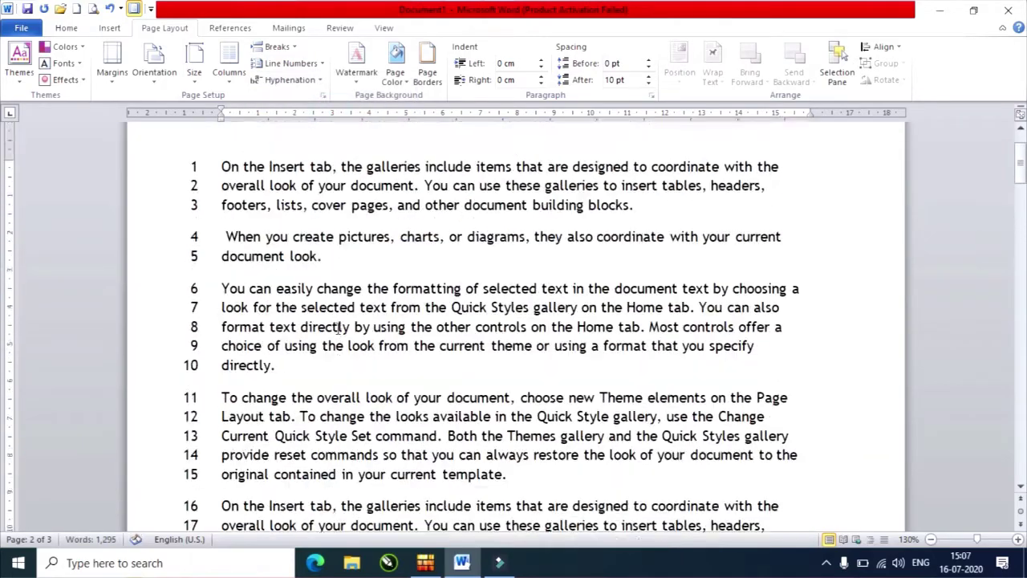
scroll(341, 332, down, 3)
scroll(341, 332, down, 10)
scroll(341, 330, down, 10)
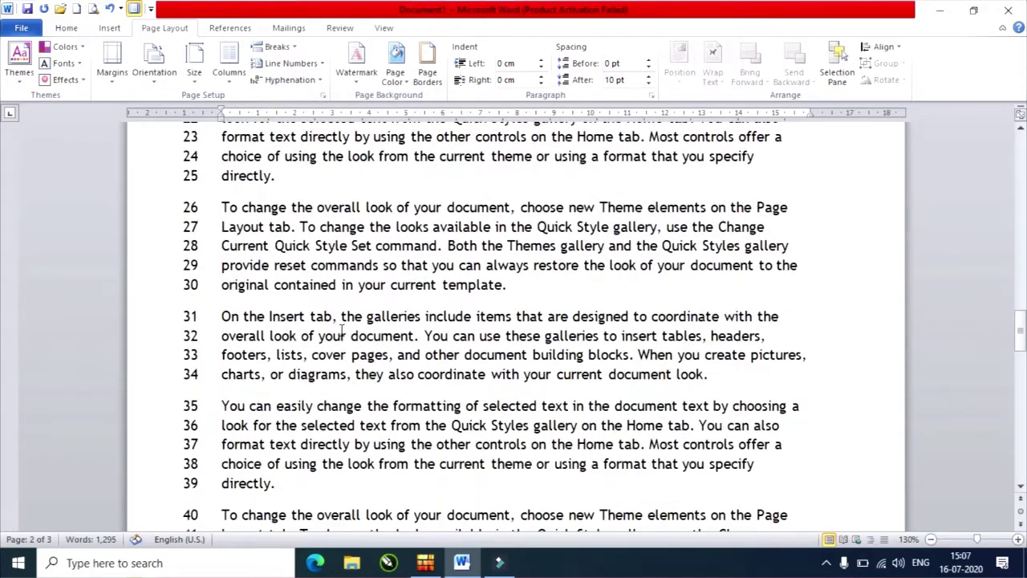
scroll(341, 331, down, 5)
scroll(341, 330, down, 4)
scroll(341, 331, up, 4)
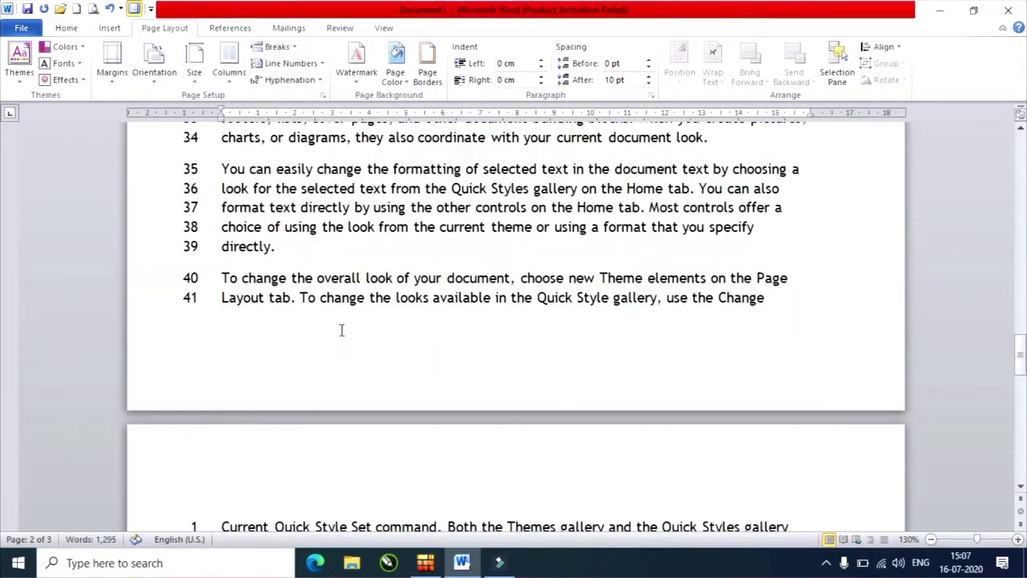
scroll(341, 331, up, 10)
scroll(344, 275, up, 4)
- Place the insertion point in the paragraph beginning 'You can easily change'
click(295, 63)
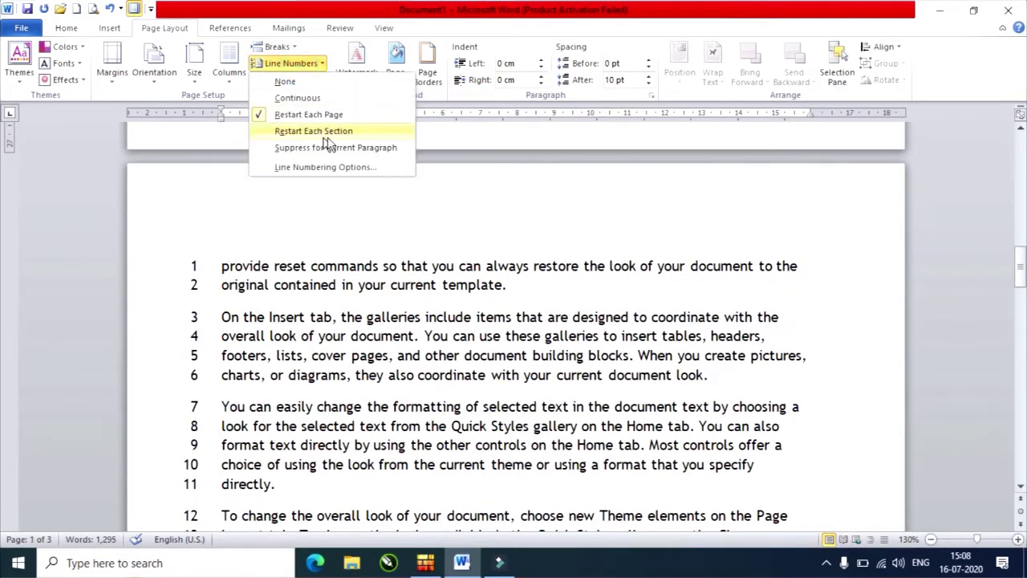
click(434, 355)
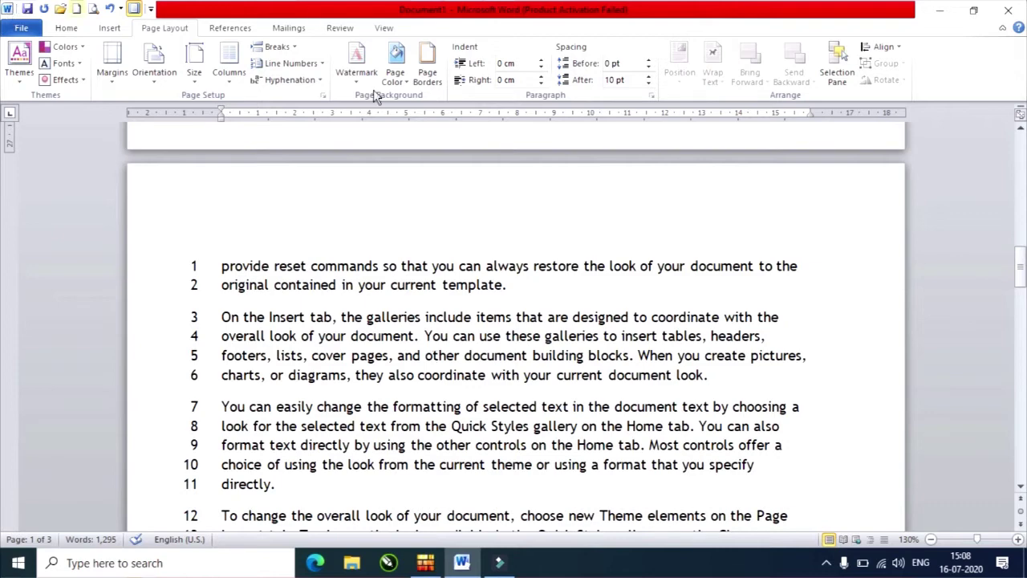
click(369, 336)
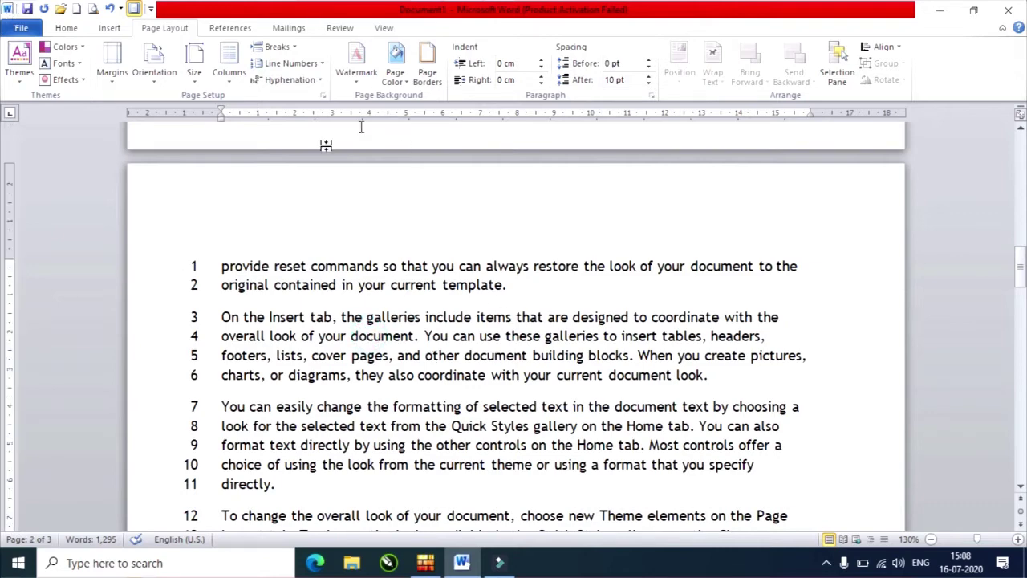
scroll(311, 100, up, 2)
drag(1019, 269, 1020, 148)
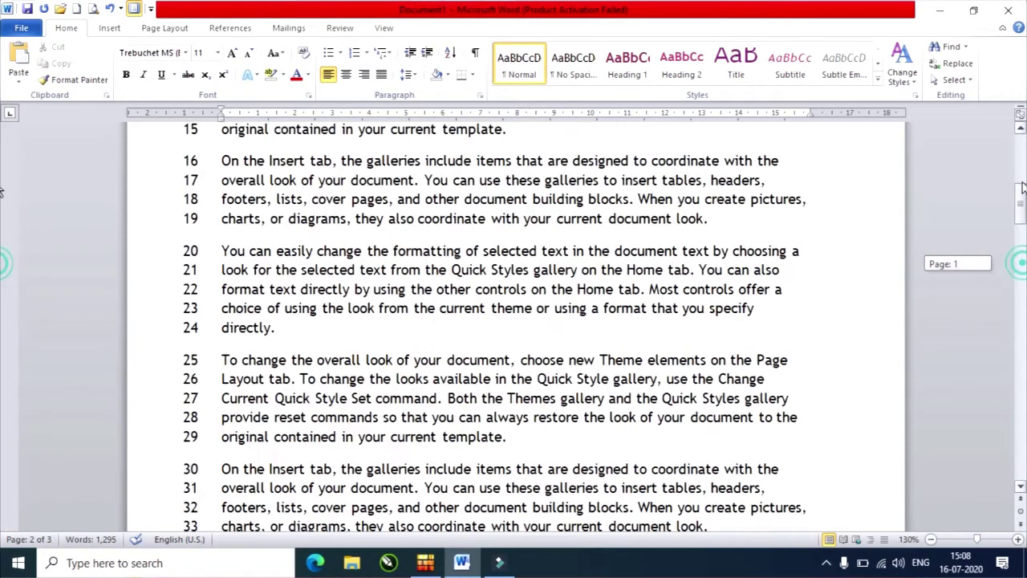
click(423, 387)
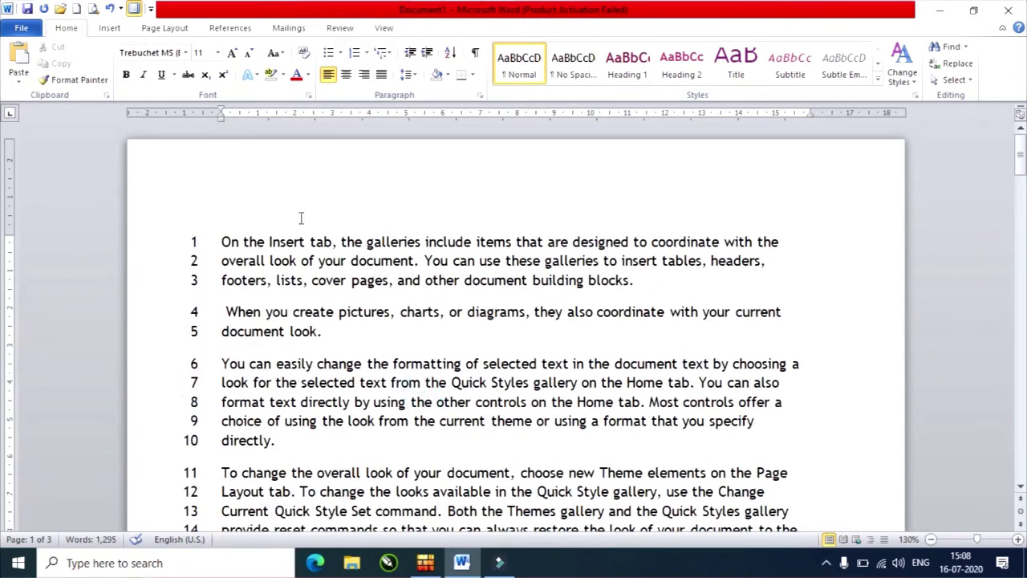
- Suppress line numbers for that paragraph, restore them, and open Line Numbering Options
click(165, 28)
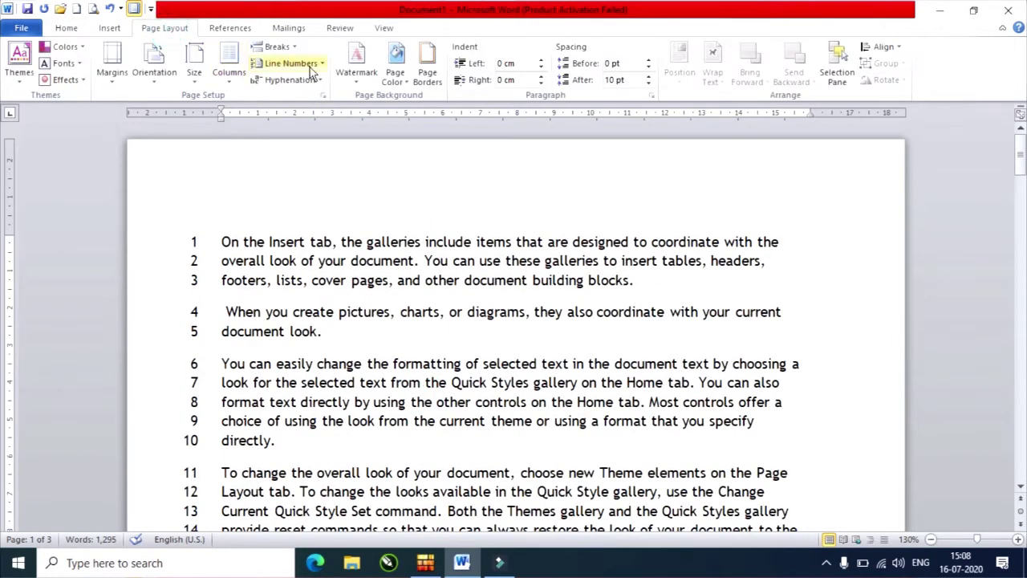
click(293, 62)
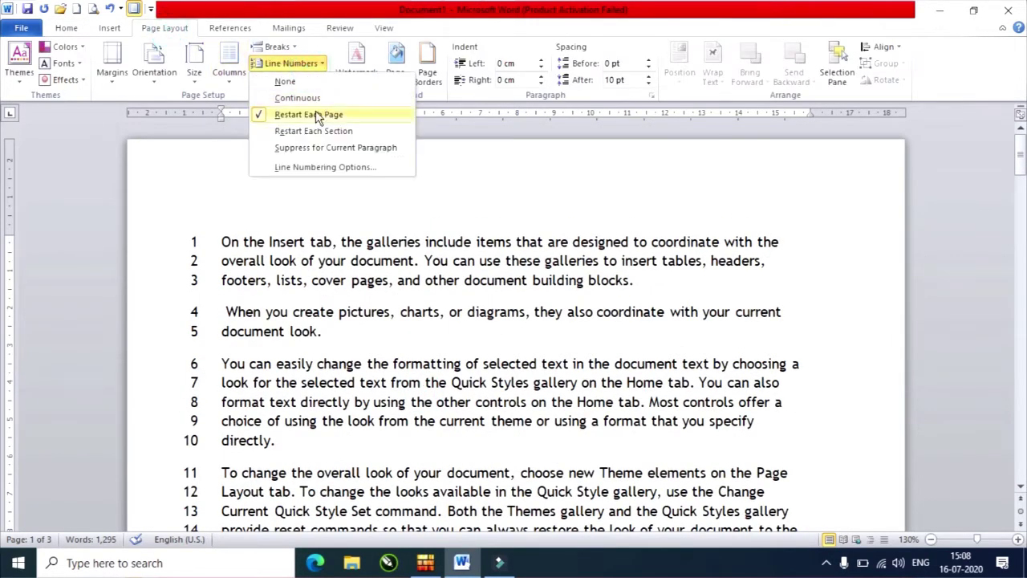
click(358, 150)
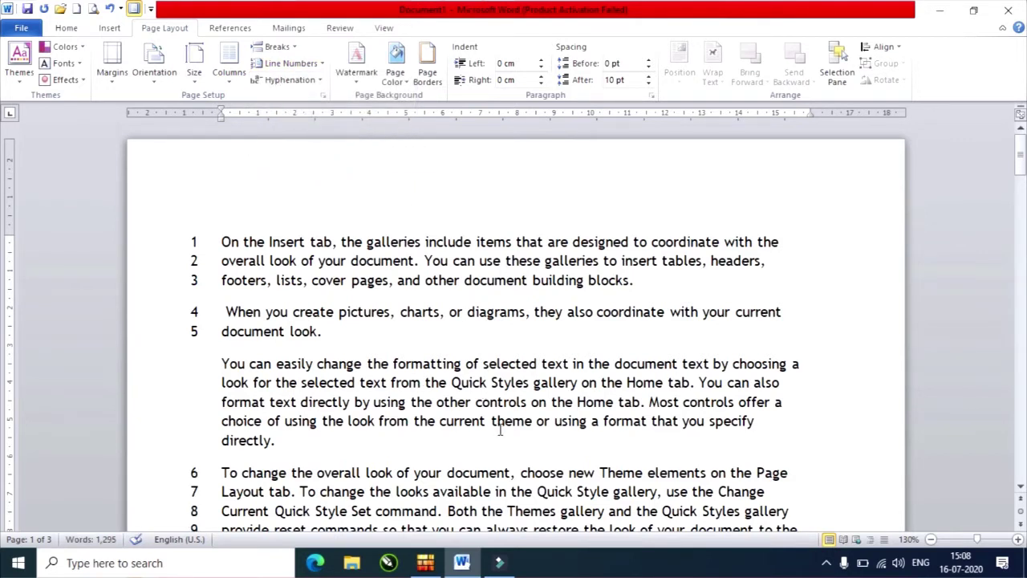
scroll(500, 429, down, 2)
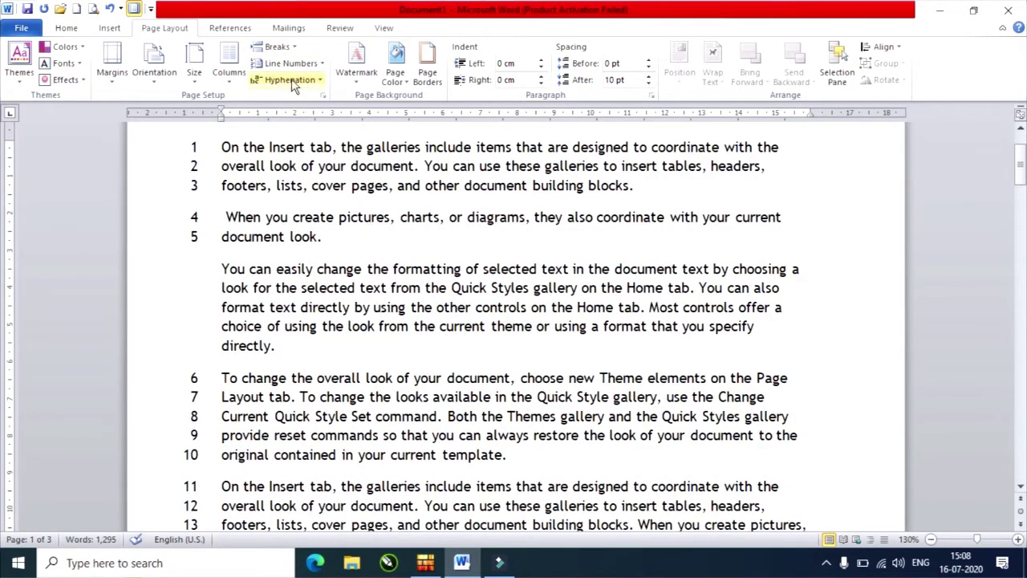
click(289, 63)
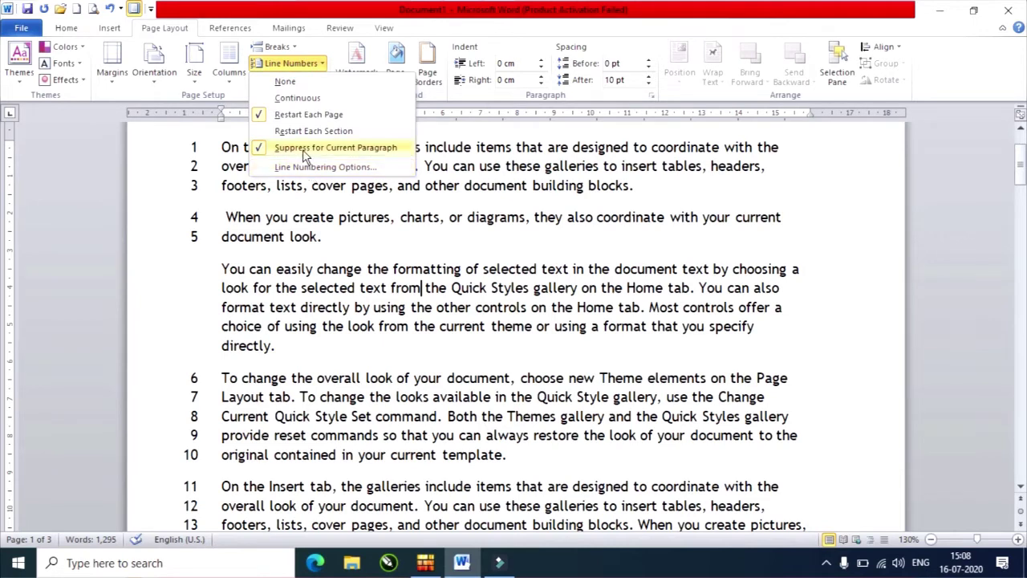
click(321, 148)
click(307, 66)
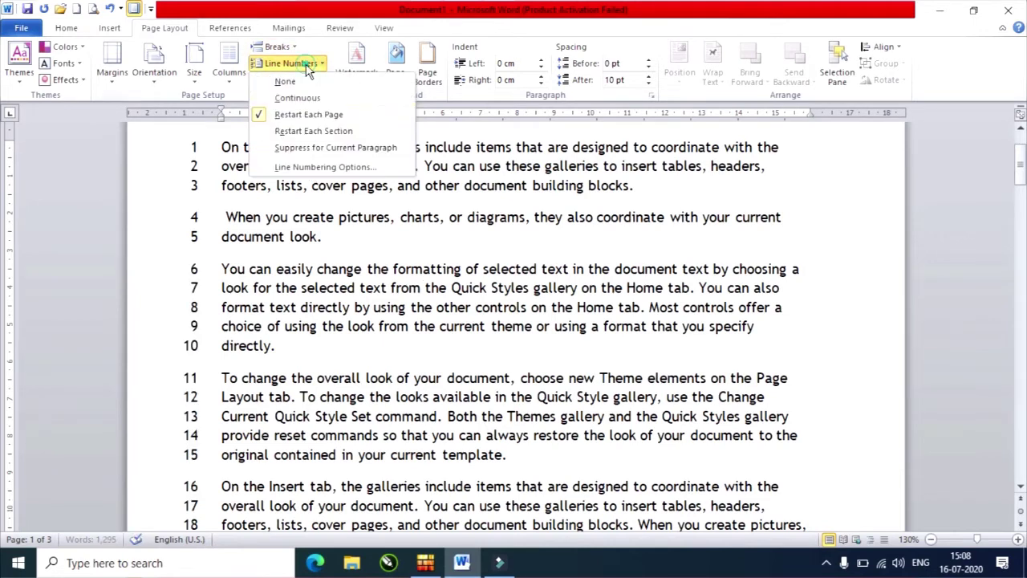
click(325, 167)
- Open the Line Numbers settings from Page Setup and set Start at to 4
drag(784, 104, 700, 29)
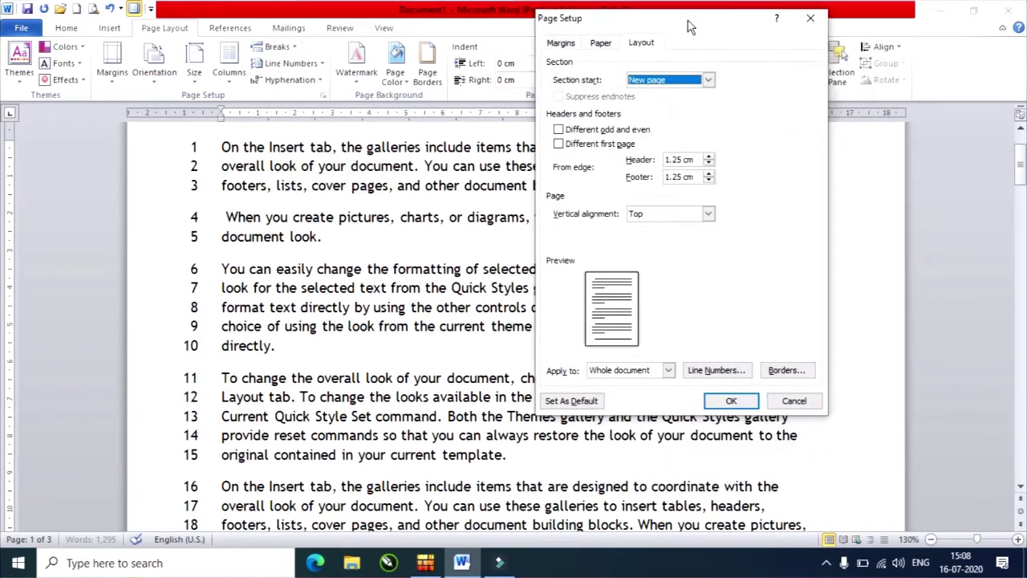
click(721, 373)
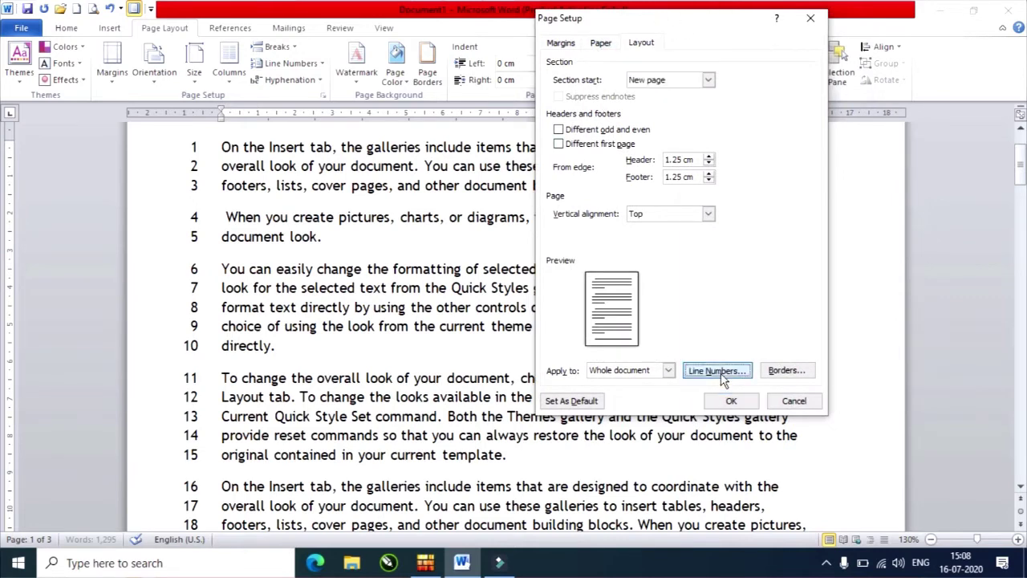
drag(507, 187, 632, 24)
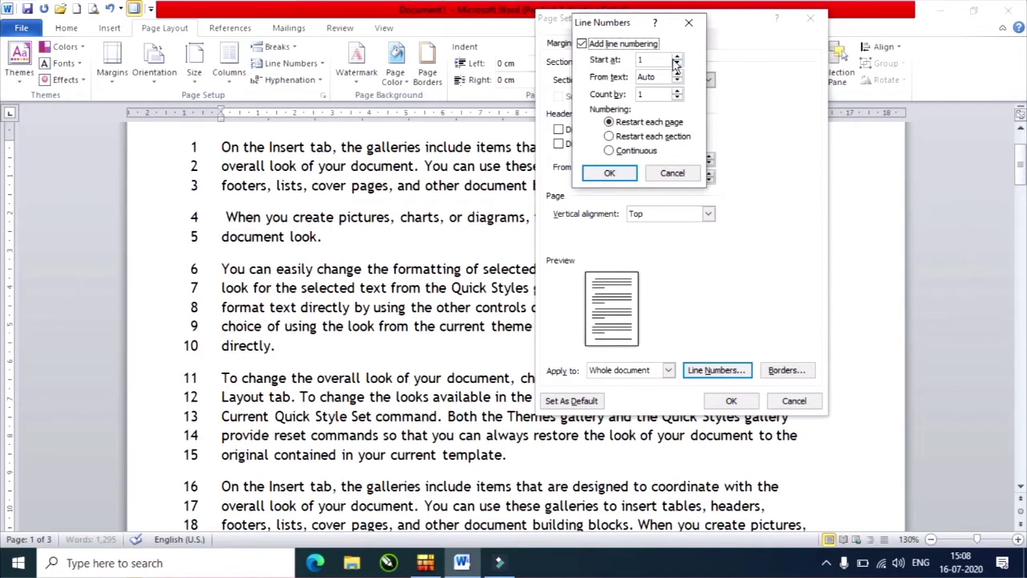
click(677, 57)
click(677, 57)
click(677, 58)
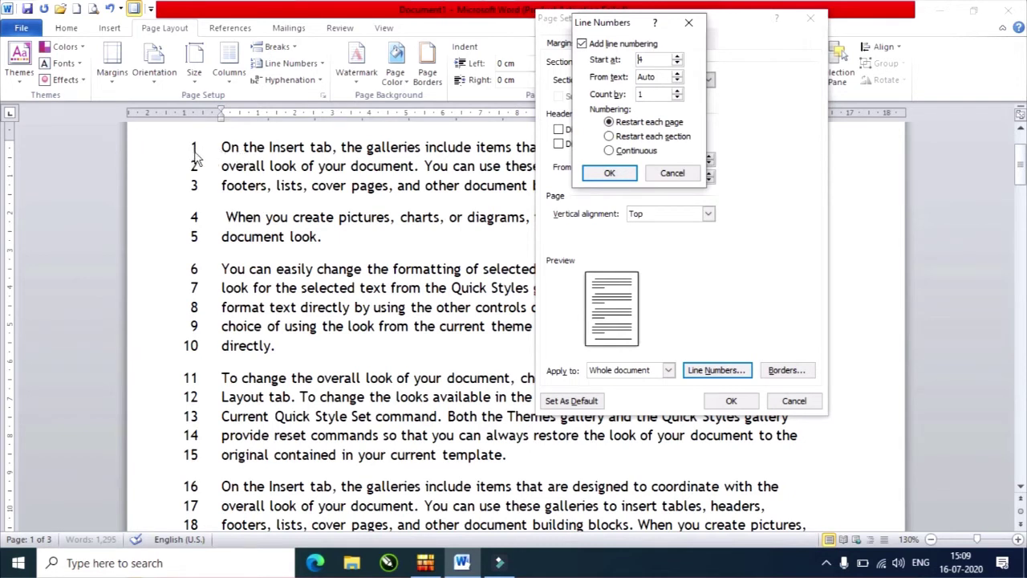
- Keep distance Auto, count by 1 and Restart each page, then confirm both dialogs
click(677, 73)
click(676, 80)
click(676, 80)
click(678, 93)
click(677, 98)
click(650, 137)
click(636, 151)
click(650, 123)
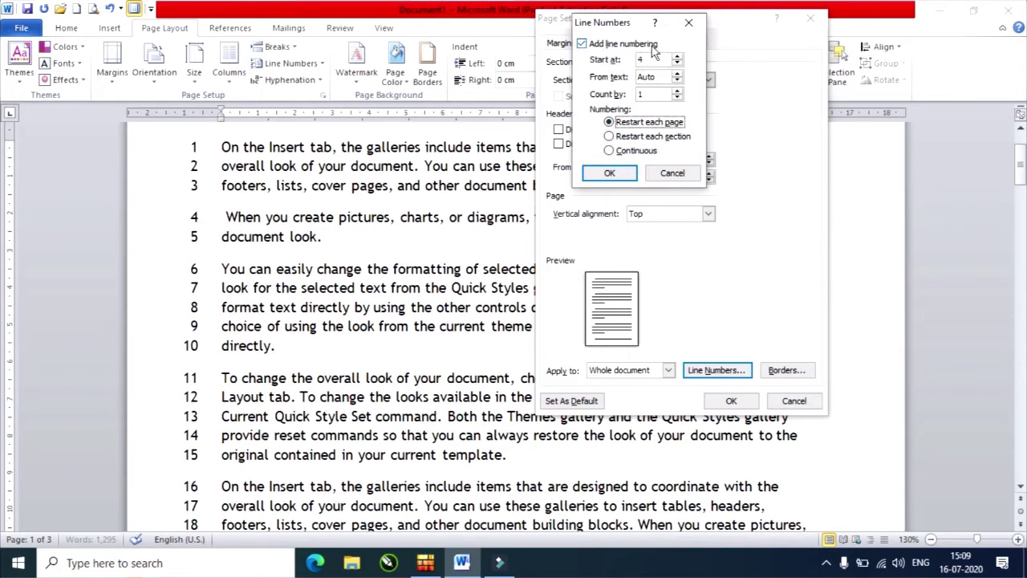
click(607, 174)
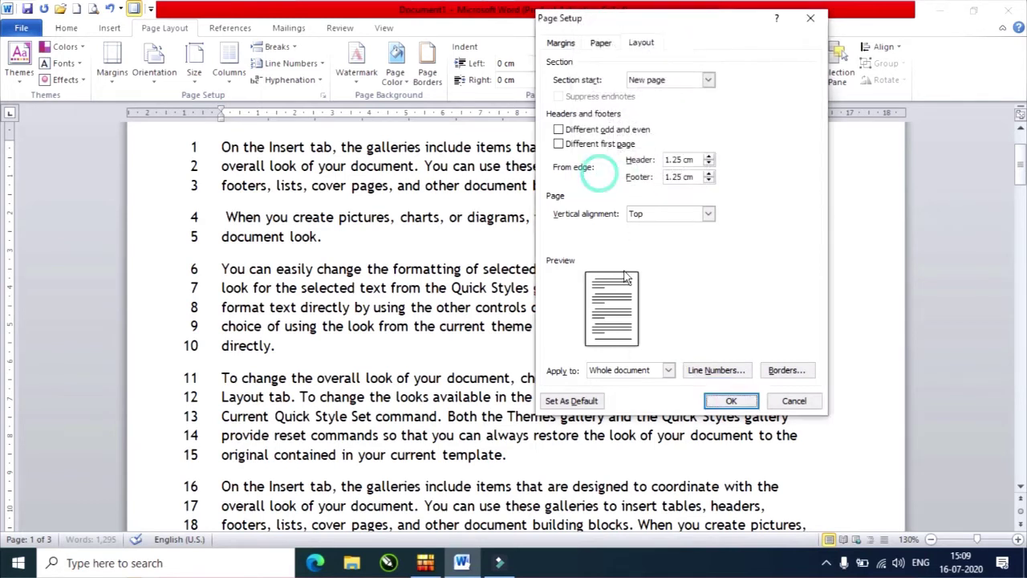
click(727, 401)
- Set Line Numbers to None to remove all line numbering
scroll(357, 336, up, 2)
scroll(357, 337, down, 7)
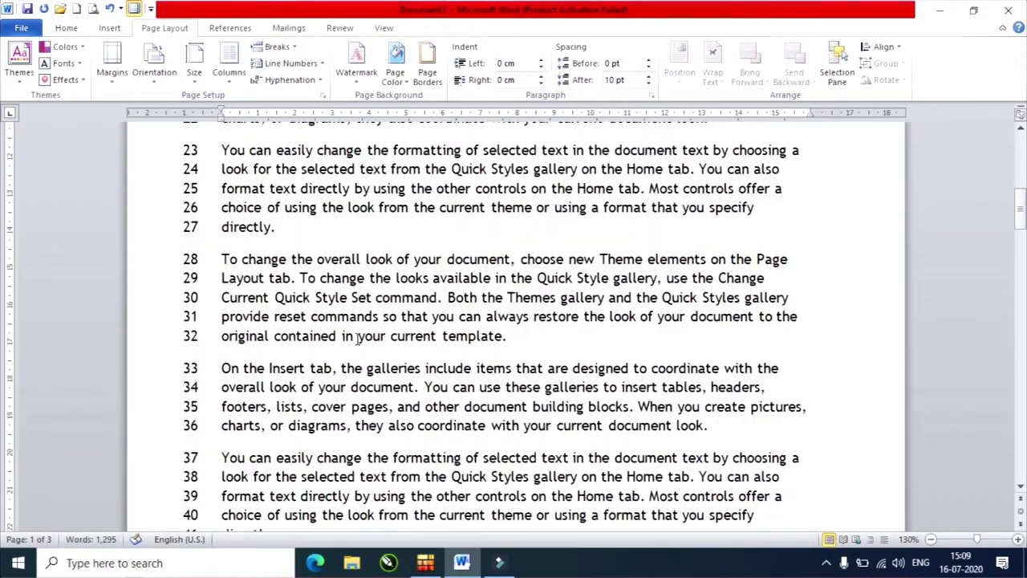
scroll(358, 342, down, 7)
scroll(359, 342, down, 4)
scroll(205, 290, up, 5)
scroll(207, 292, up, 7)
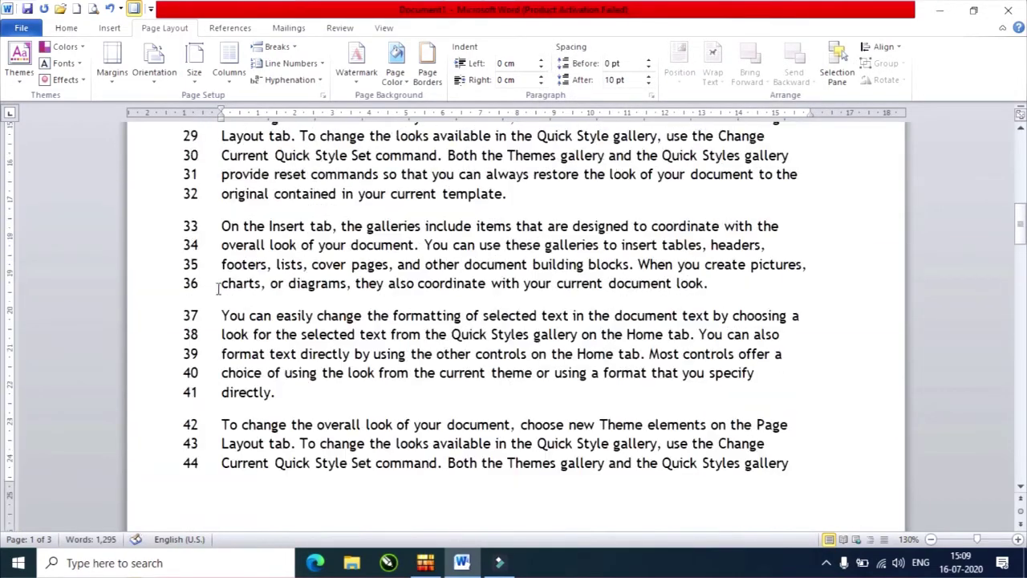
scroll(221, 290, up, 6)
scroll(240, 297, up, 6)
scroll(265, 303, down, 5)
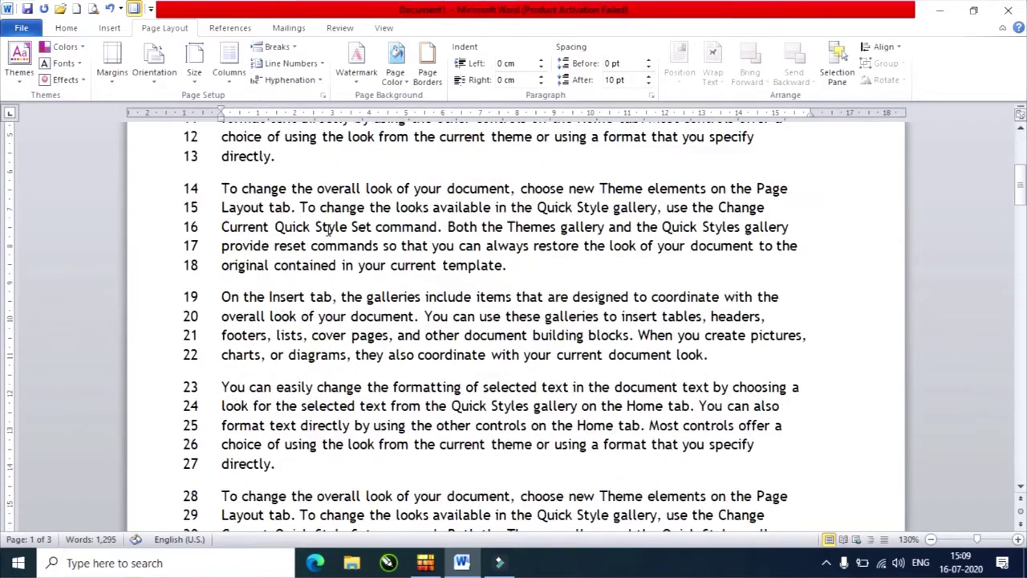
click(321, 64)
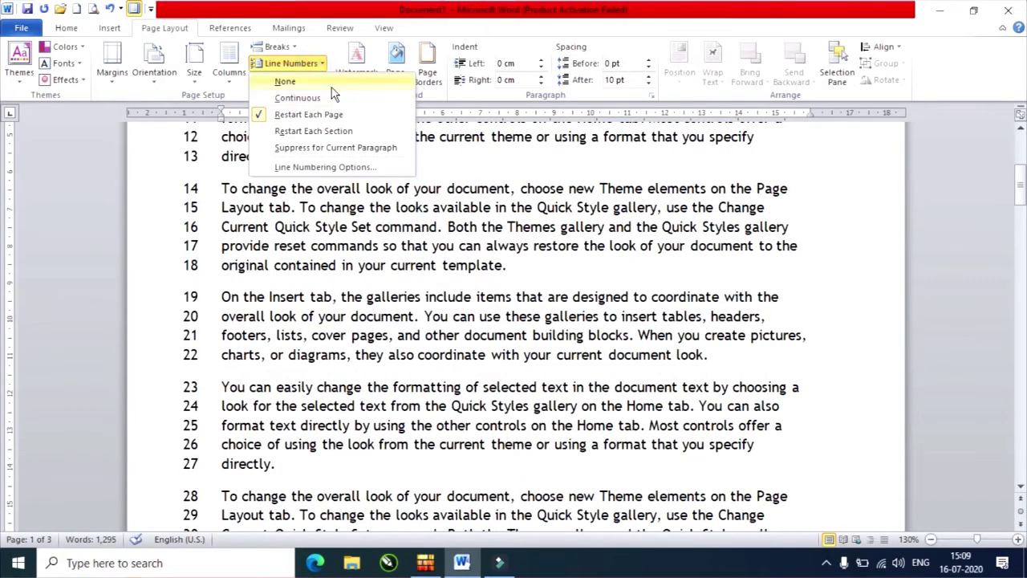
click(333, 82)
- Join the 'When you create pictures' and 'You can easily change' paragraphs into the first paragraph
scroll(345, 241, up, 1)
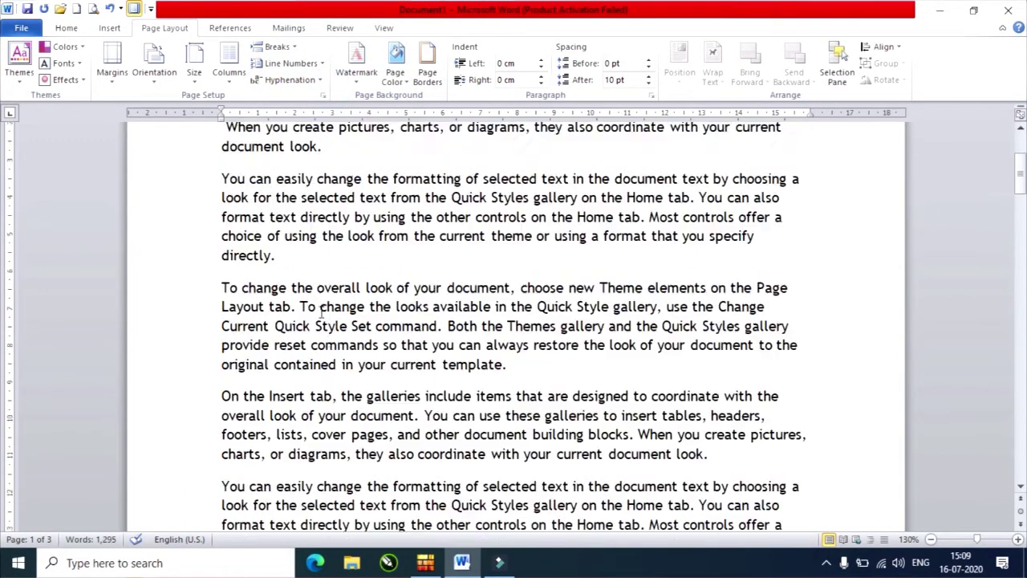
scroll(319, 312, up, 3)
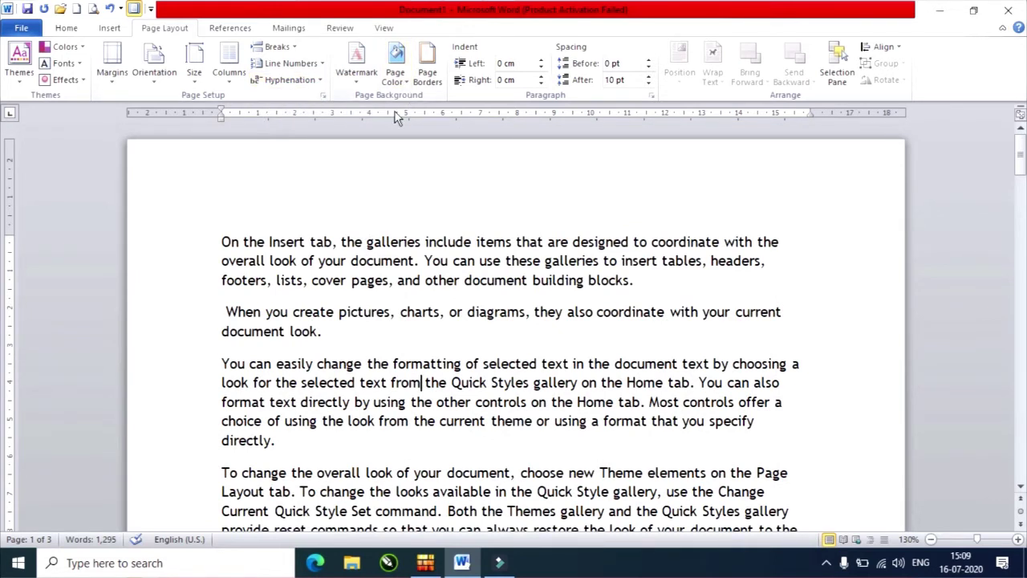
scroll(714, 232, down, 2)
click(662, 193)
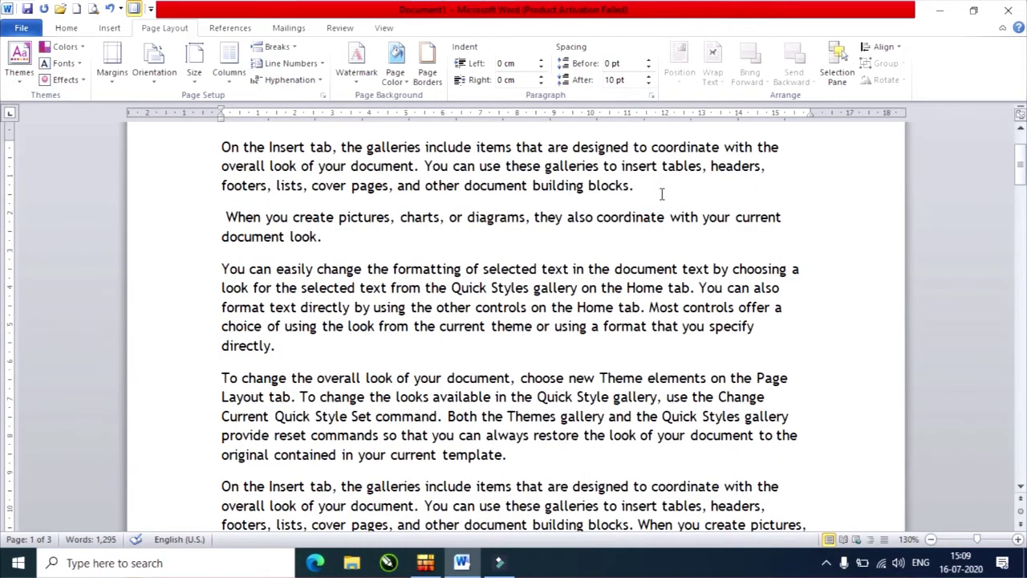
key(Delete)
scroll(774, 271, up, 2)
click(726, 303)
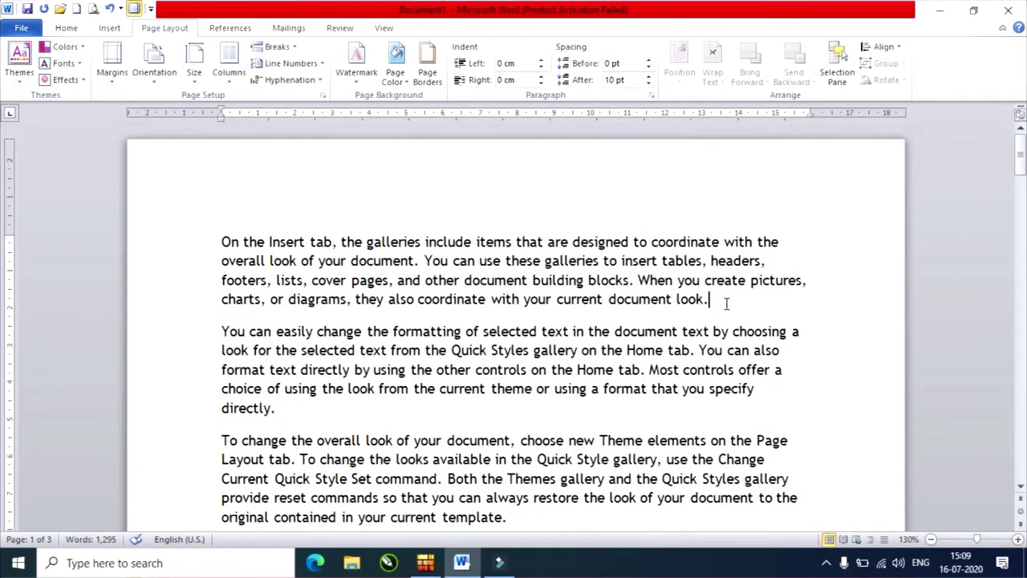
key(Delete)
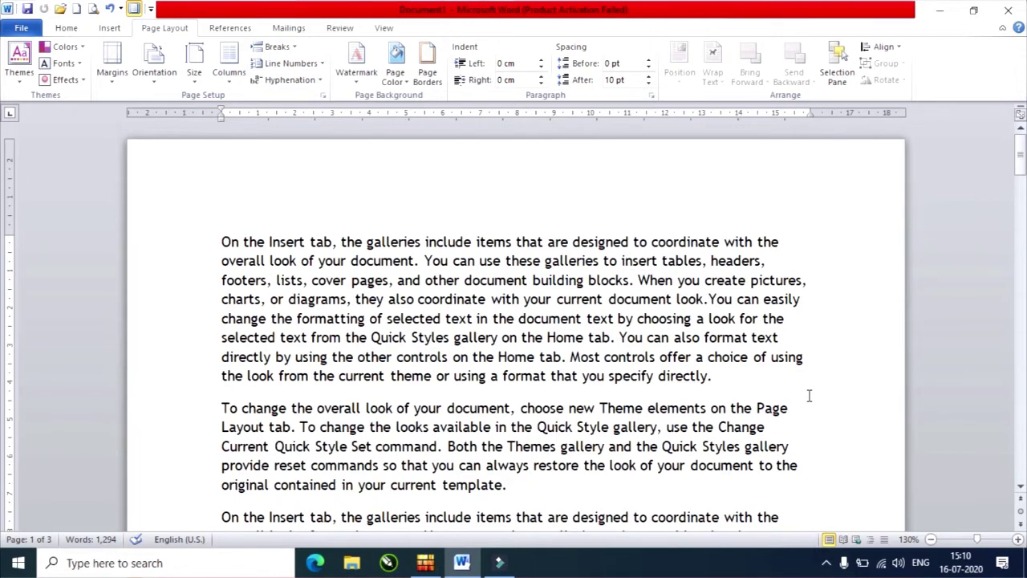
- Switch off end-of-line hyphenation and check the words directly, footers, Current and provide
click(309, 83)
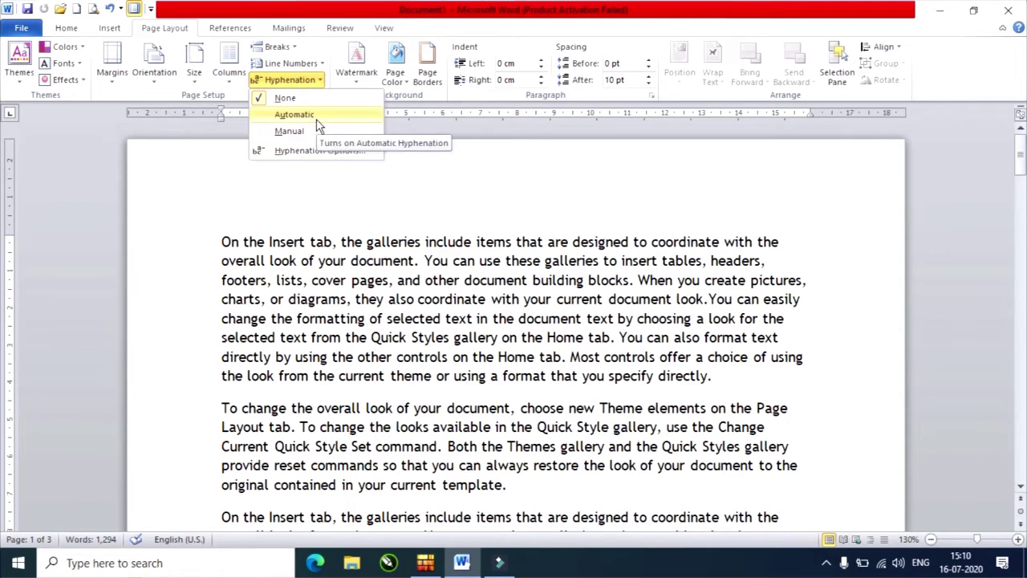
click(317, 120)
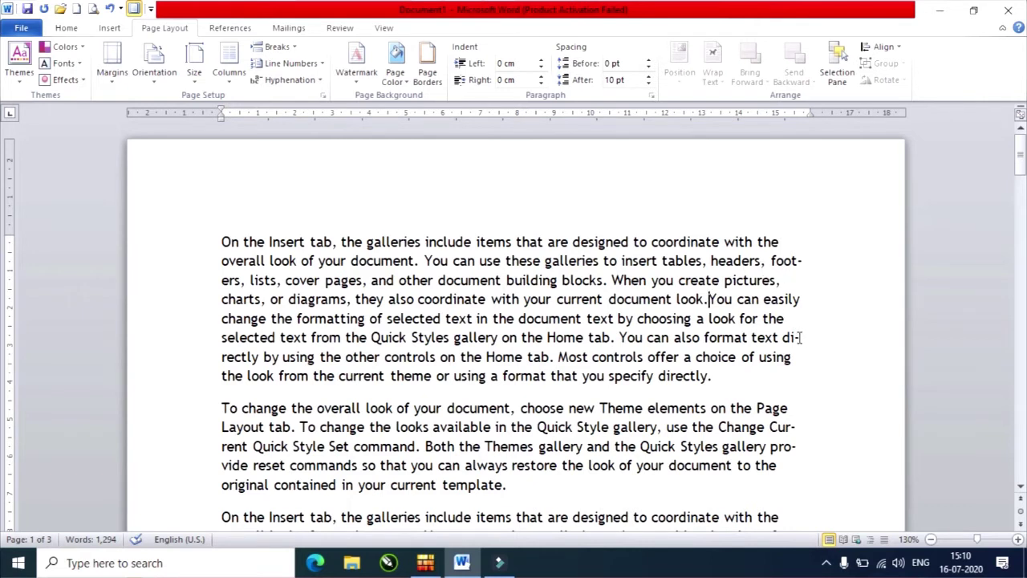
double_click(794, 338)
double_click(793, 261)
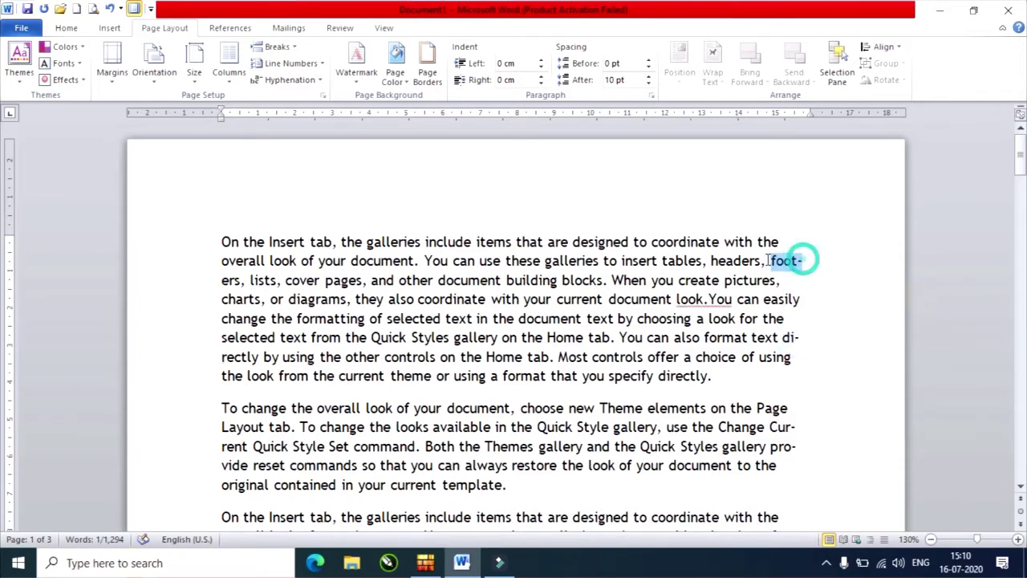
scroll(774, 377, down, 1)
double_click(772, 379)
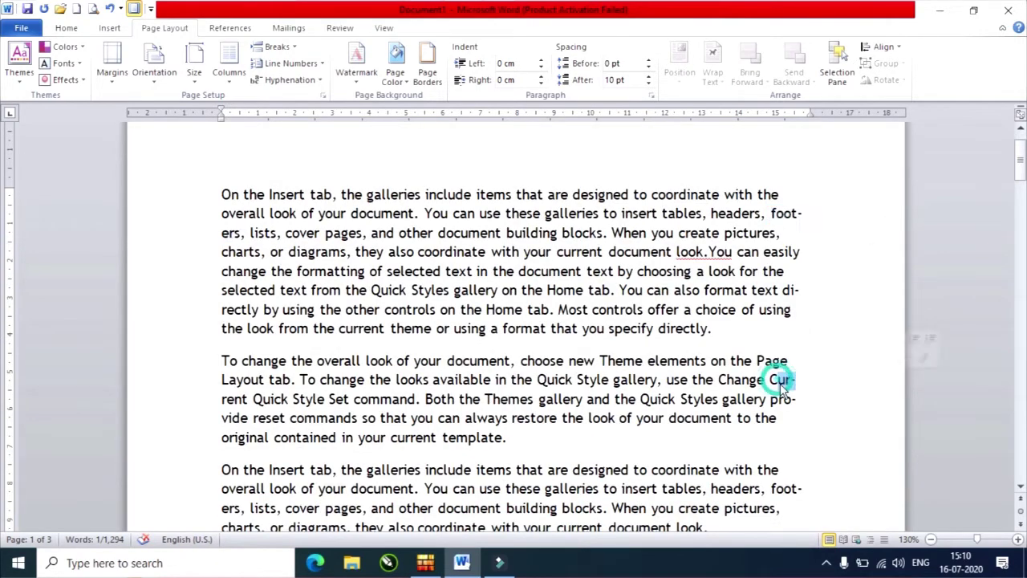
double_click(793, 399)
scroll(803, 400, down, 3)
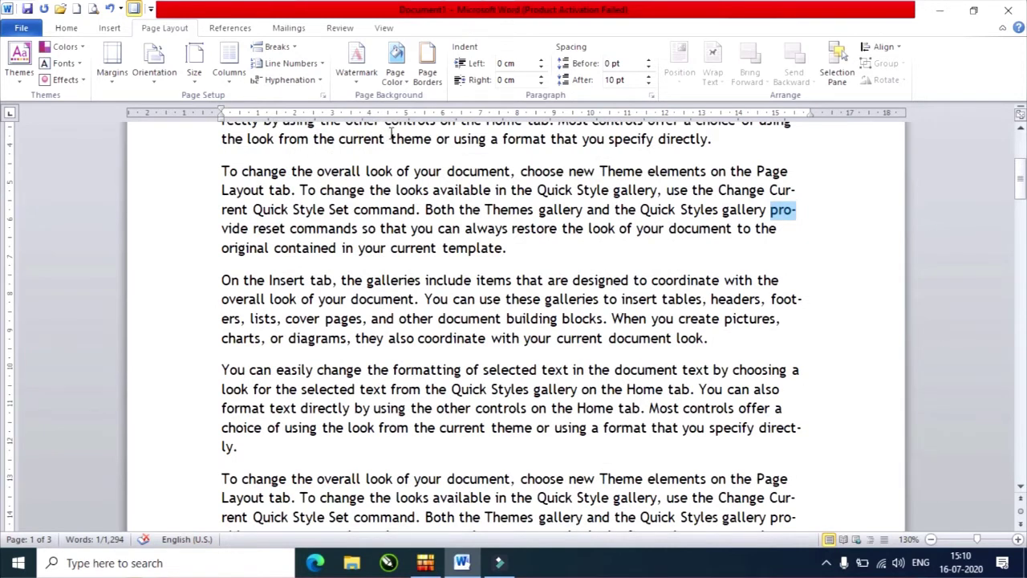
- Manually hyphenate foot-ers, Cur-rent and pro-vide, leaving directly unbroken
click(163, 29)
click(313, 80)
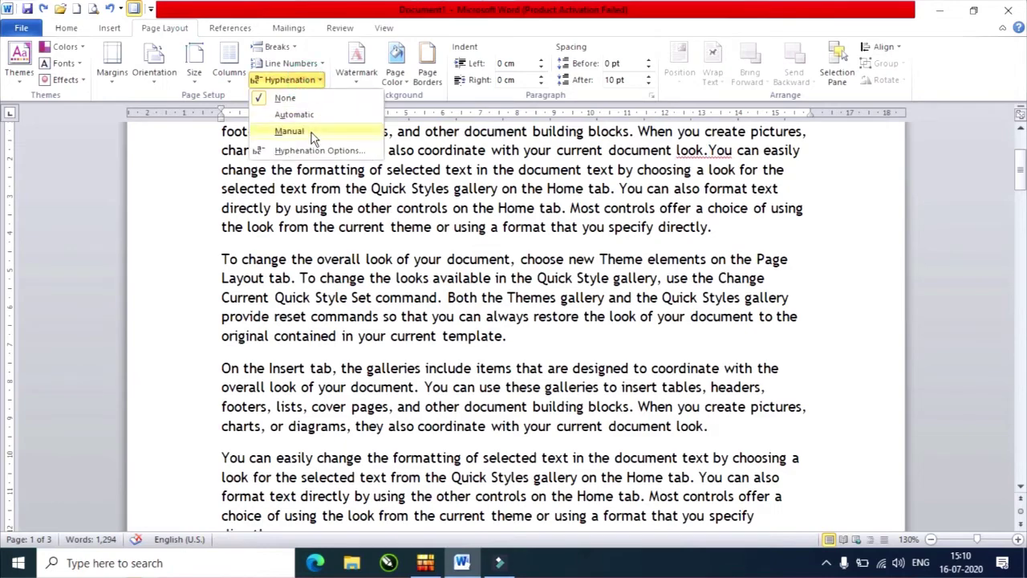
click(305, 132)
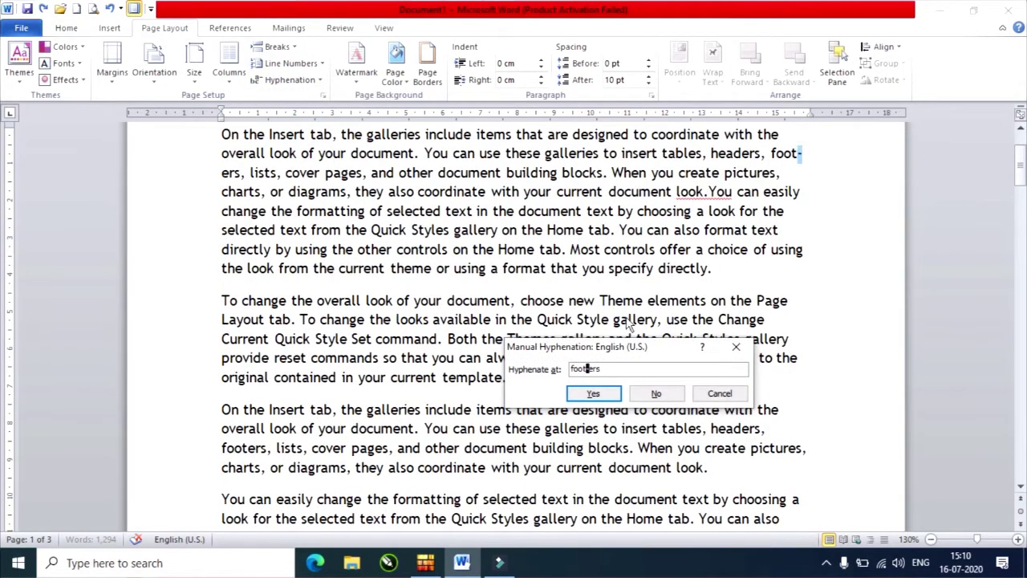
click(590, 395)
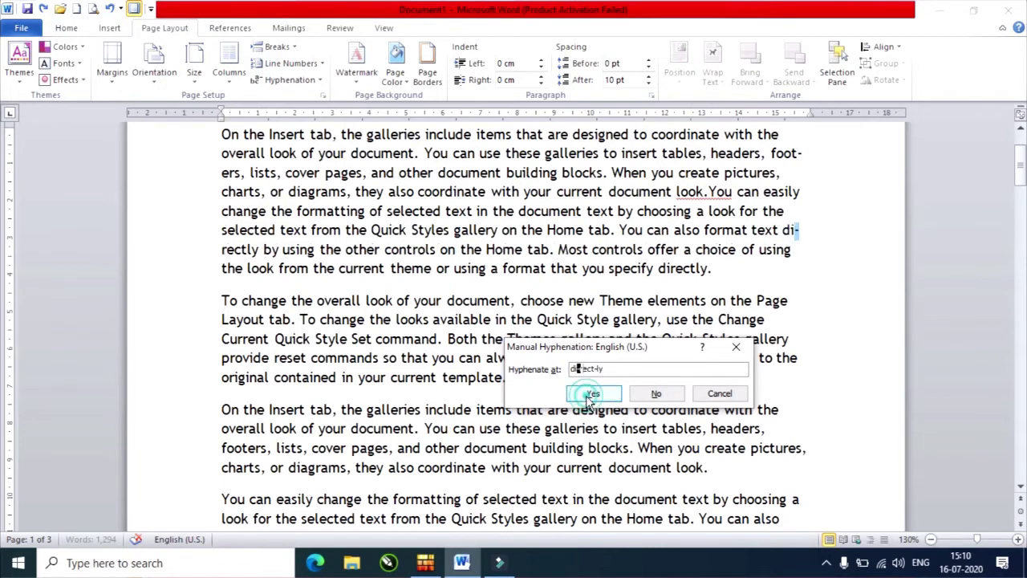
click(660, 394)
click(594, 393)
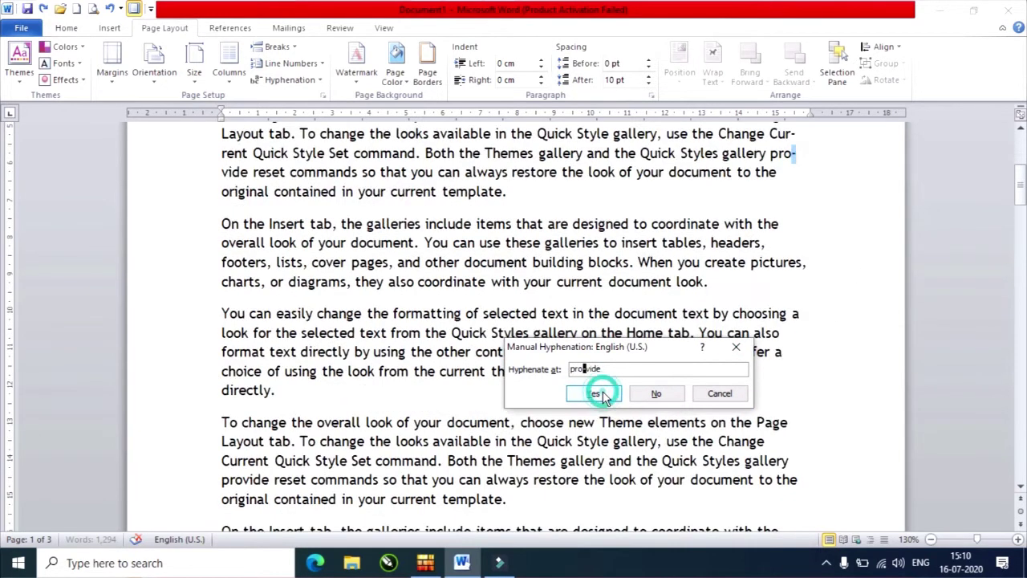
click(602, 395)
click(602, 395)
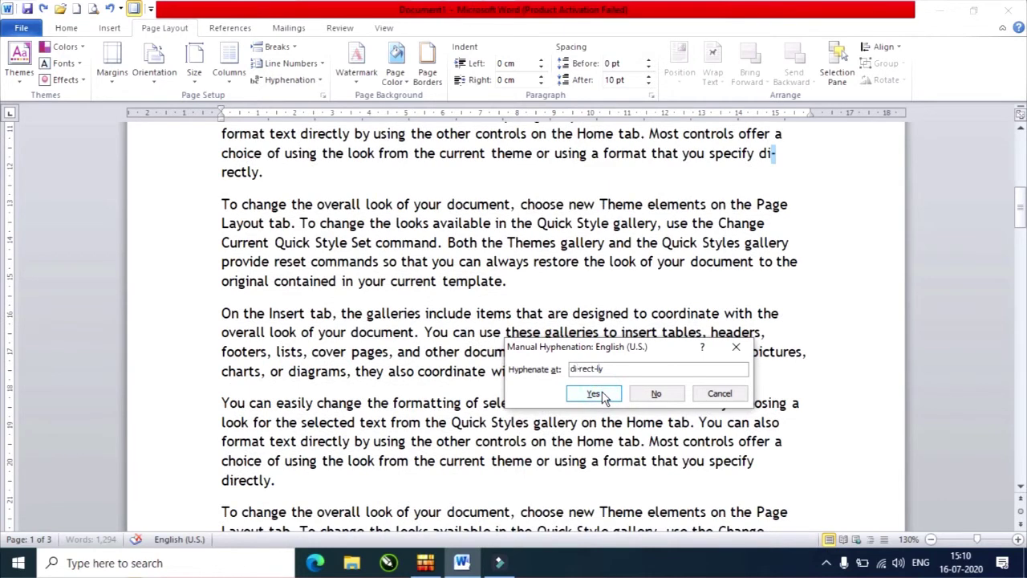
click(720, 393)
- Set hyphenation to None, then undo with Ctrl+Z to restore automatic hyphenation
click(295, 81)
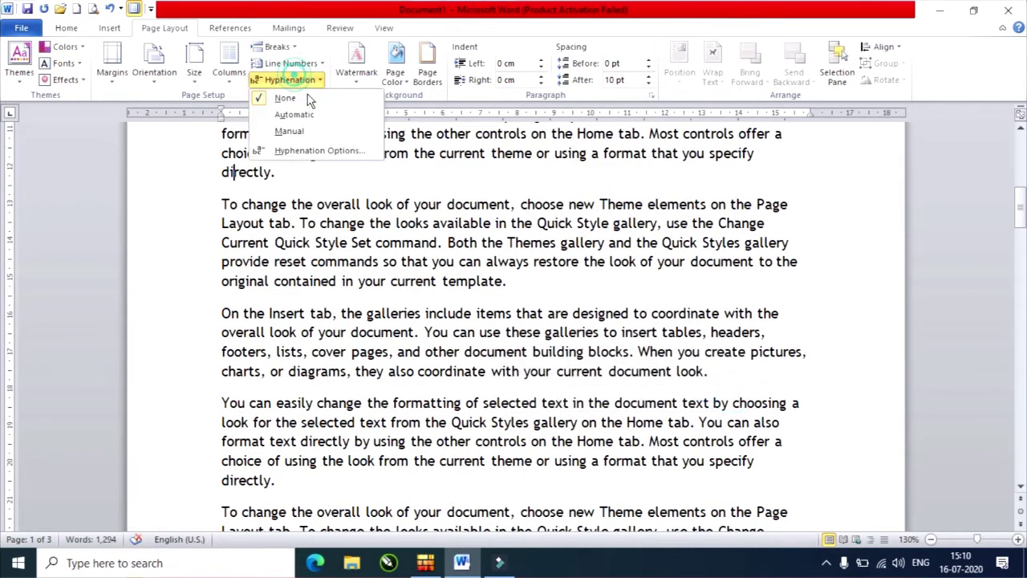
click(308, 99)
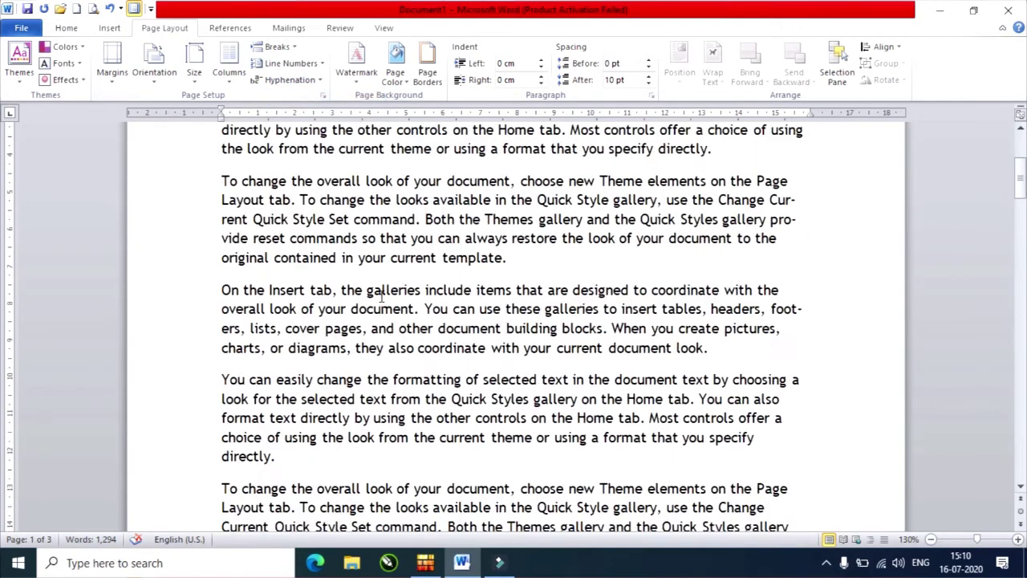
scroll(379, 293, up, 10)
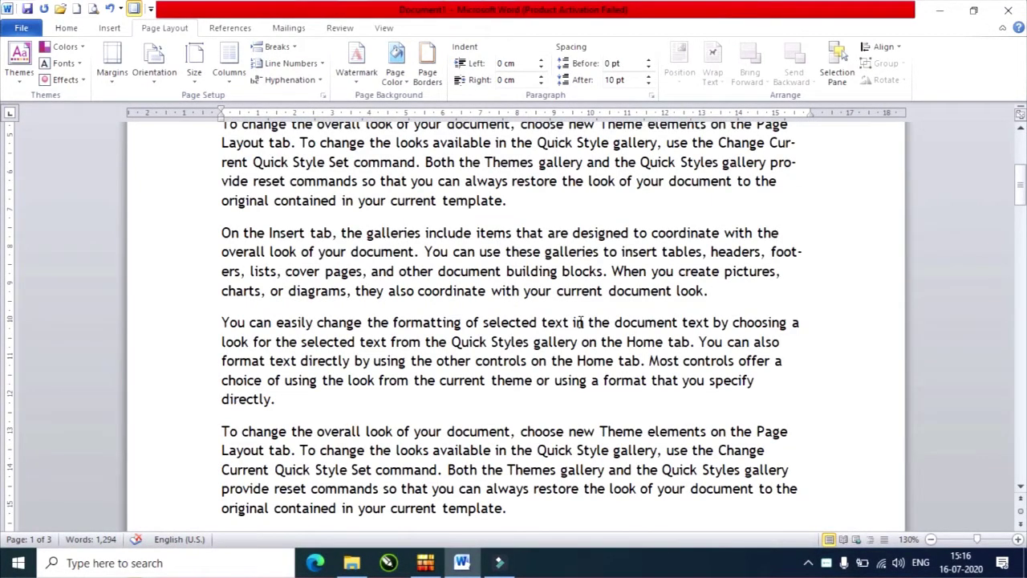
key(ctrl+z)
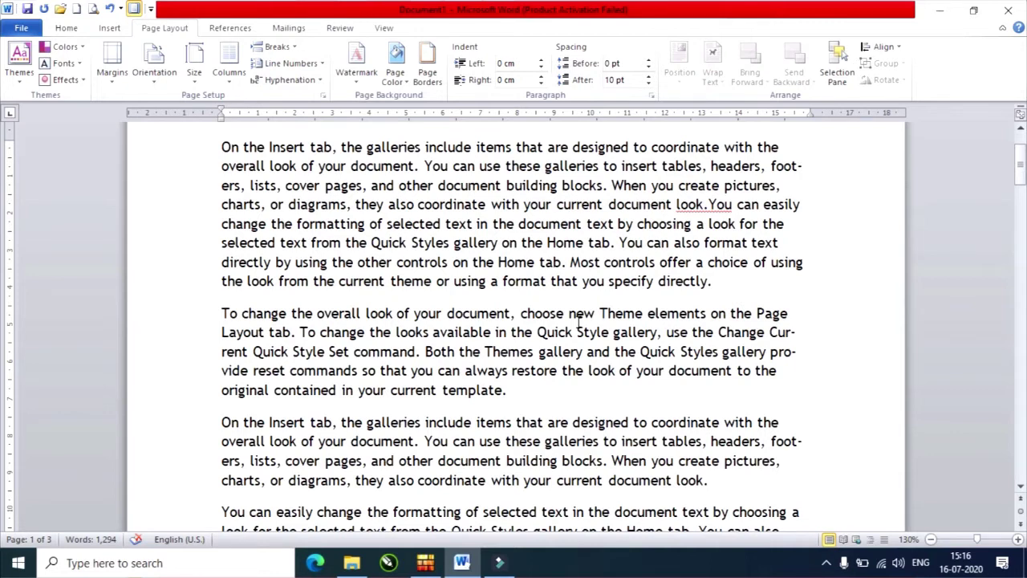
- Apply the DO NOT COPY 1 watermark from the gallery and scroll through the pages
click(351, 80)
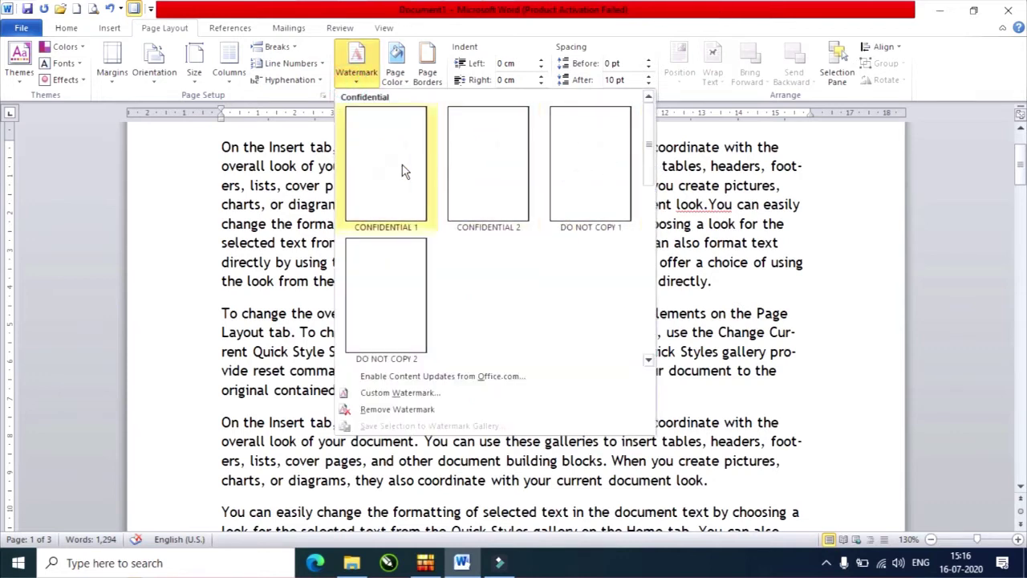
click(592, 186)
scroll(482, 321, down, 3)
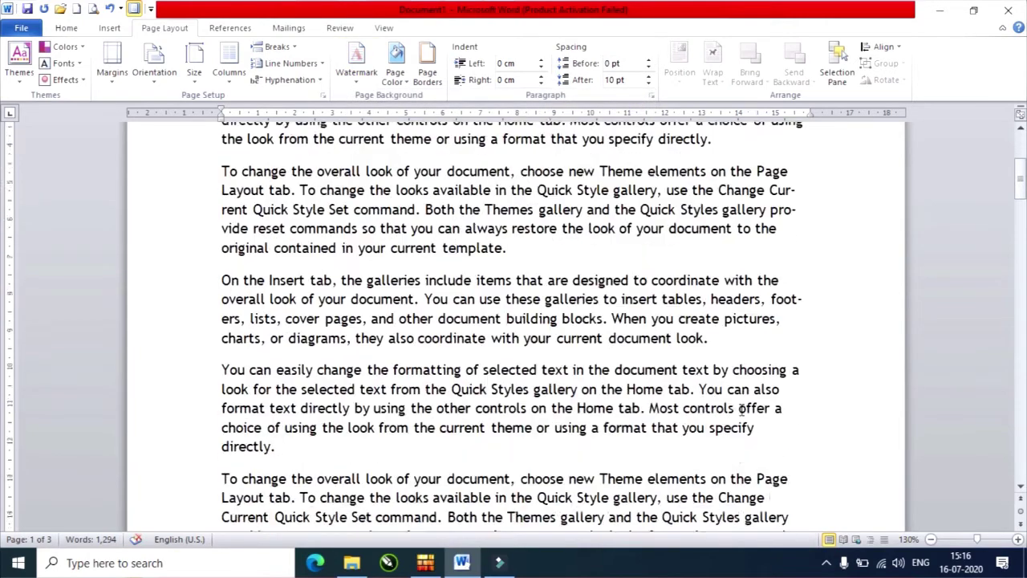
scroll(470, 401, down, 1)
scroll(419, 454, down, 2)
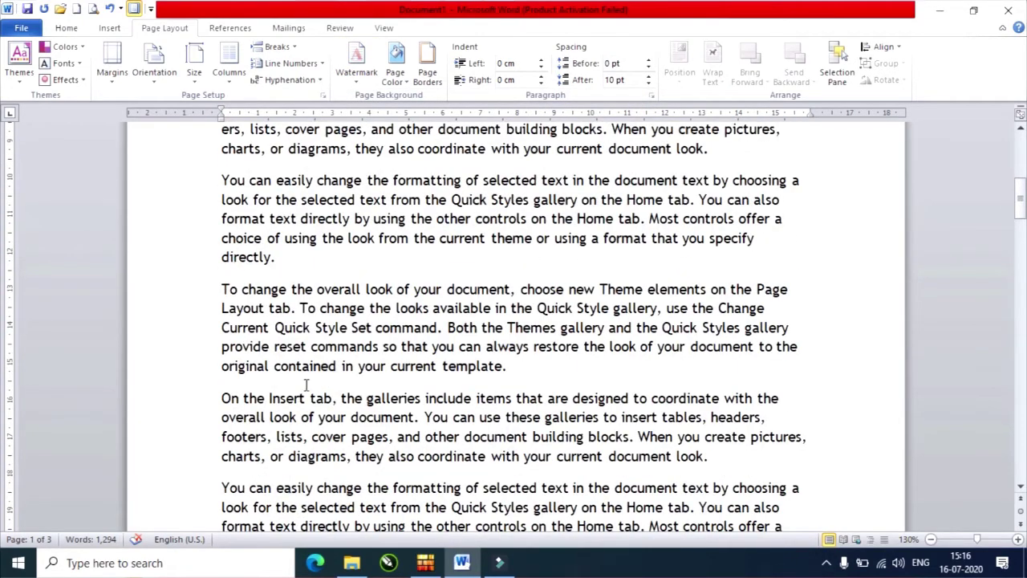
- In Custom Watermark, change the text to 'Iec Computer Centre' in Cambria font
click(352, 82)
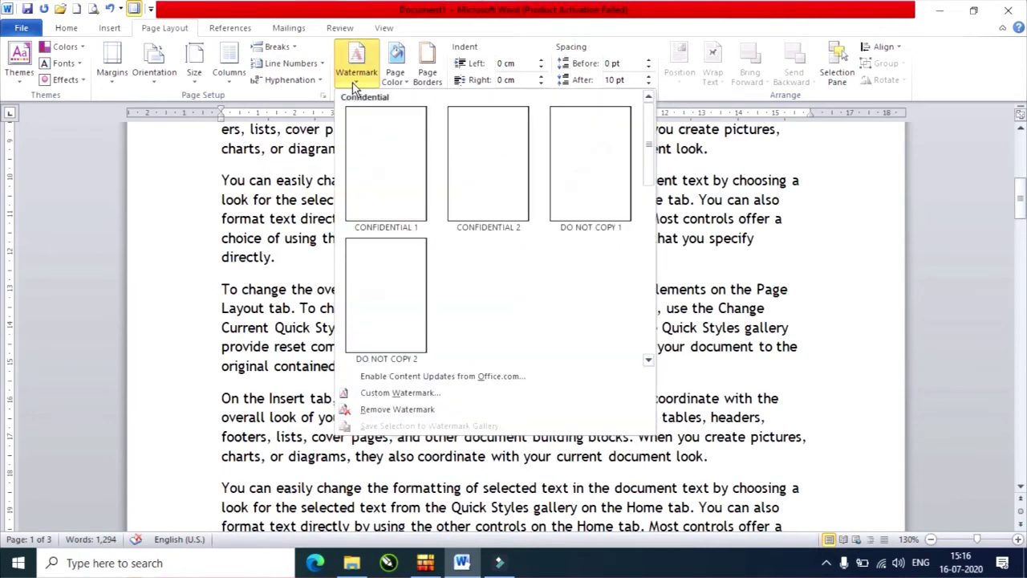
click(412, 392)
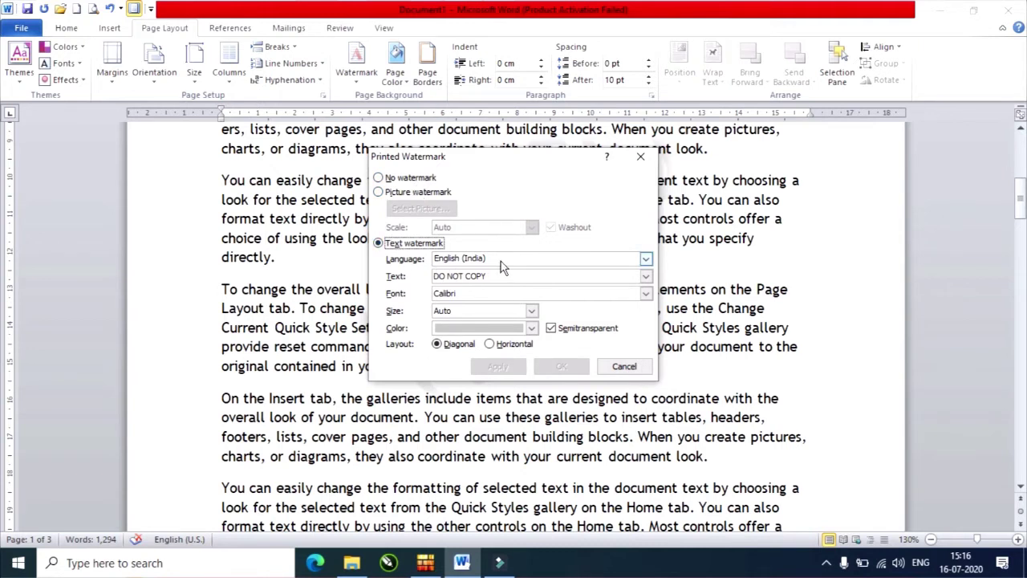
drag(505, 276, 413, 271)
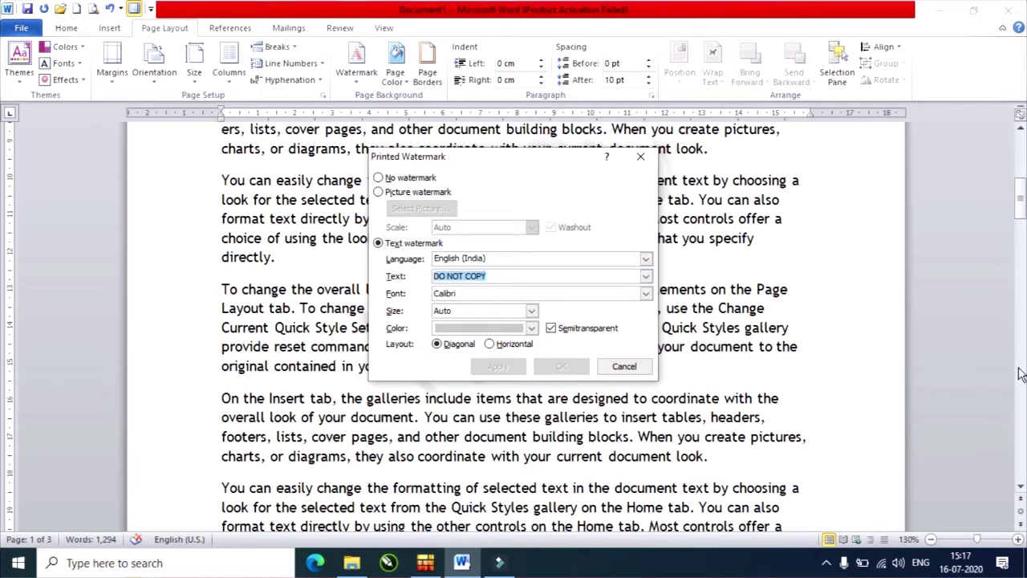
text(Iec Computer Centre)
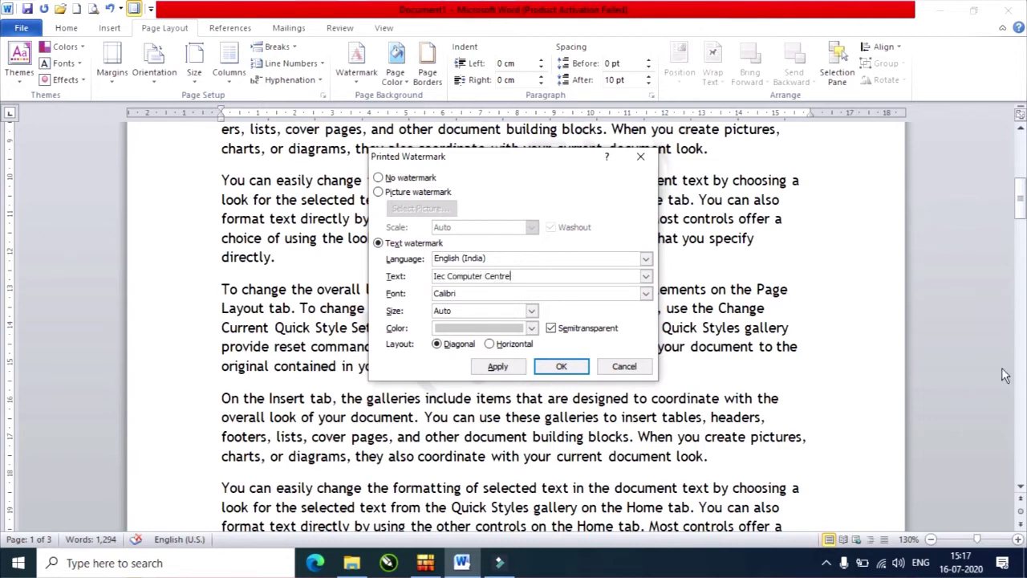
click(646, 294)
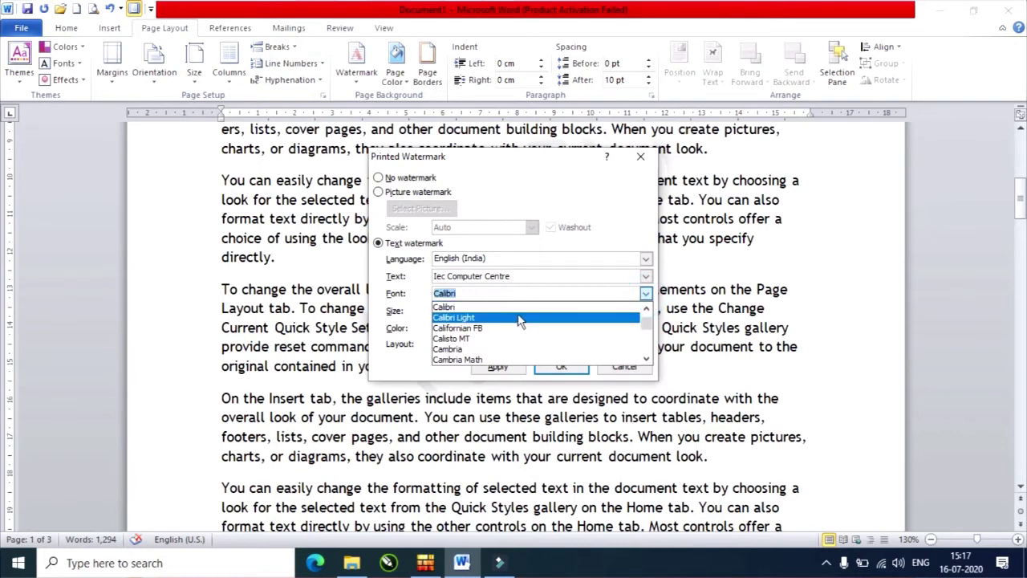
click(504, 301)
click(646, 294)
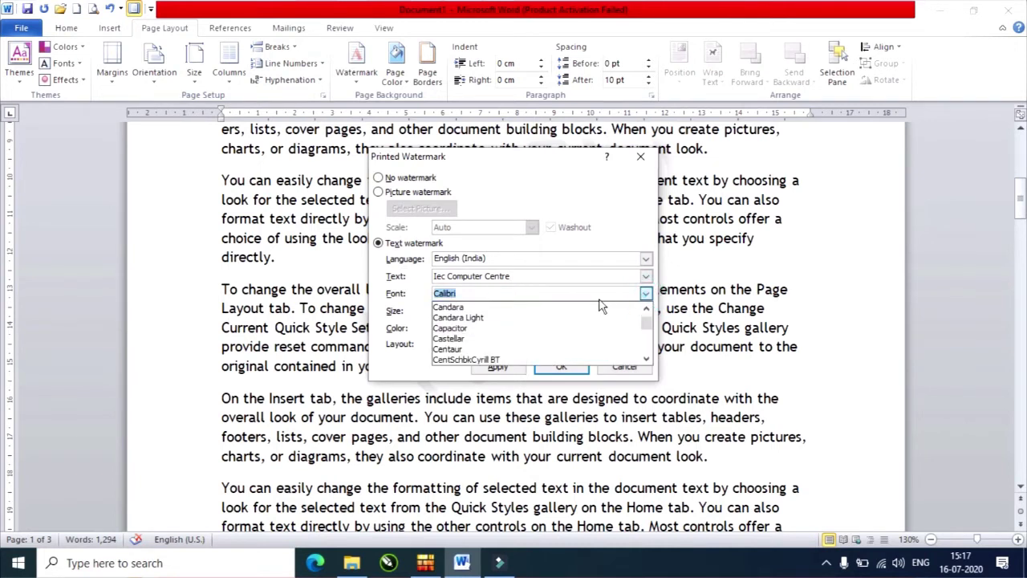
click(545, 307)
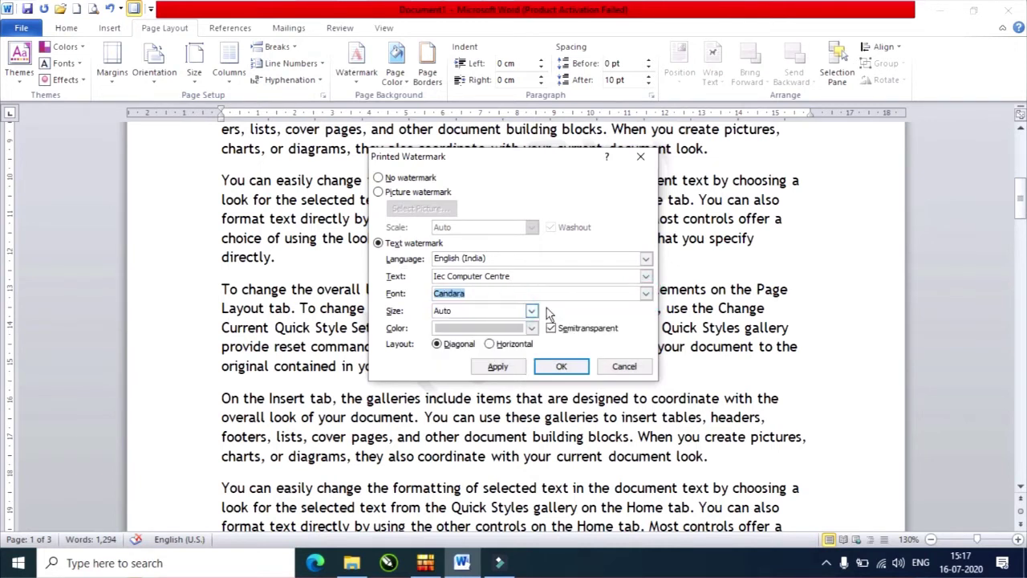
click(646, 296)
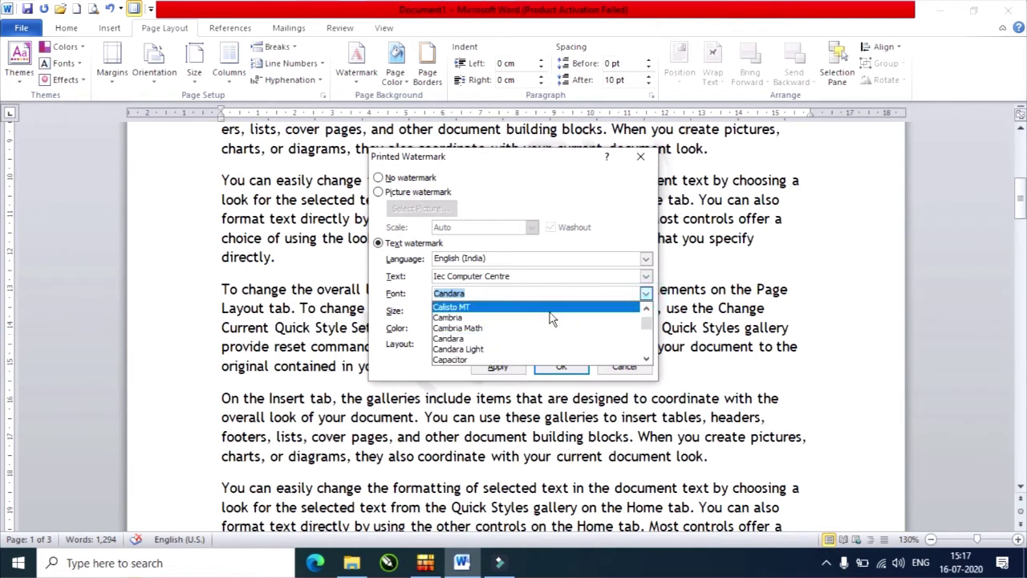
click(539, 318)
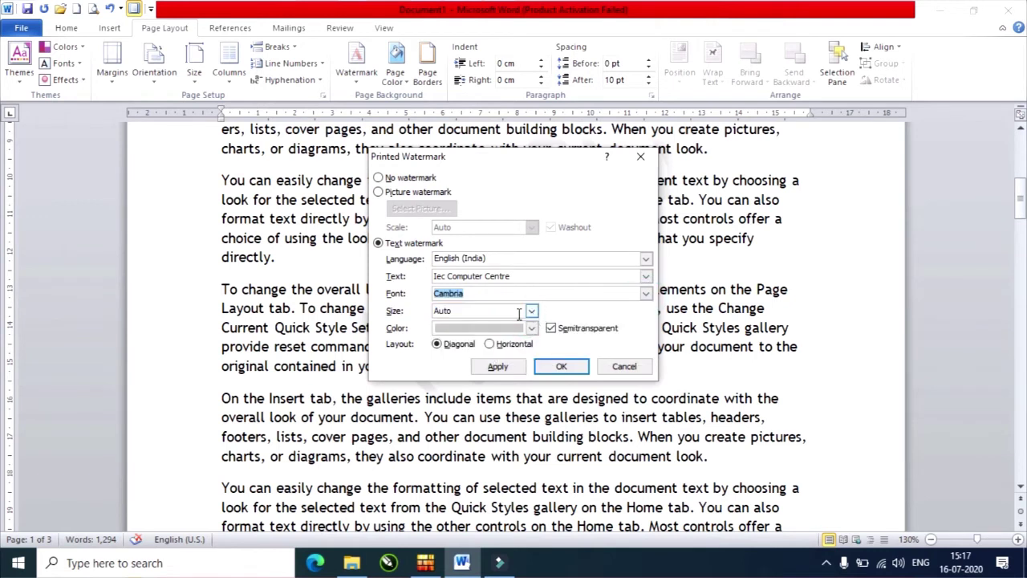
- Keep Auto size, colour it dark grey, lay it out diagonally and apply
click(532, 312)
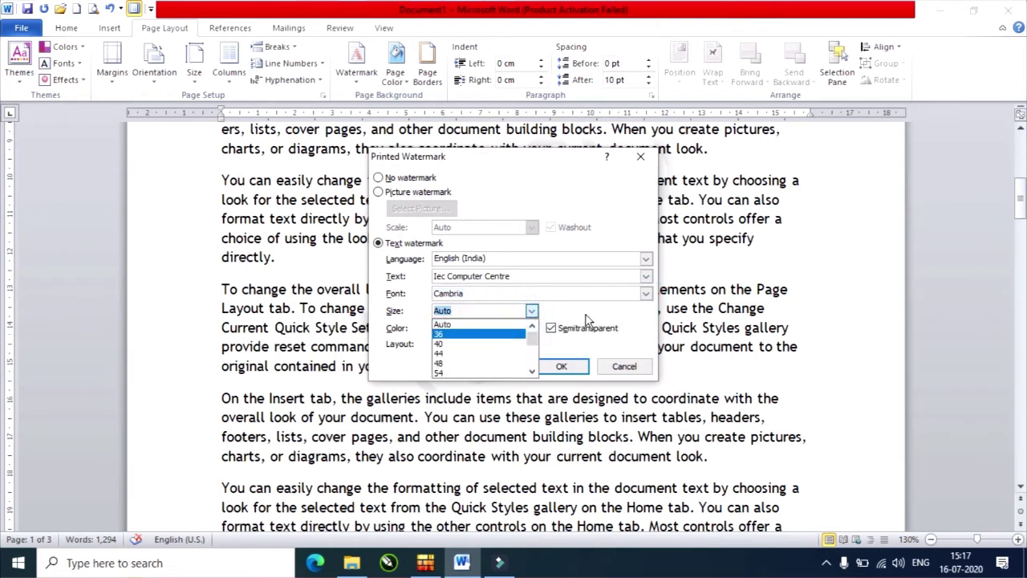
click(587, 320)
click(532, 329)
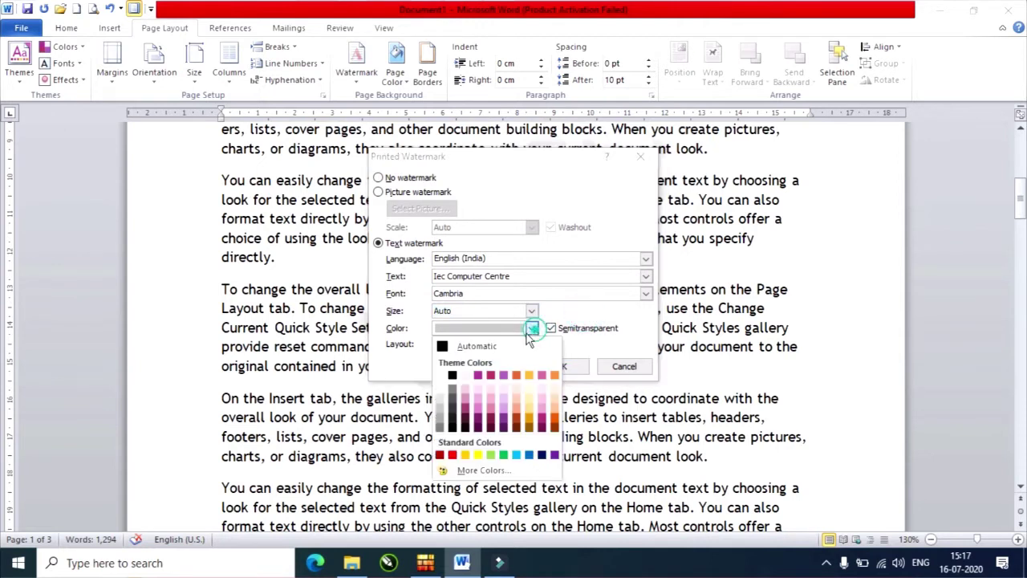
click(454, 401)
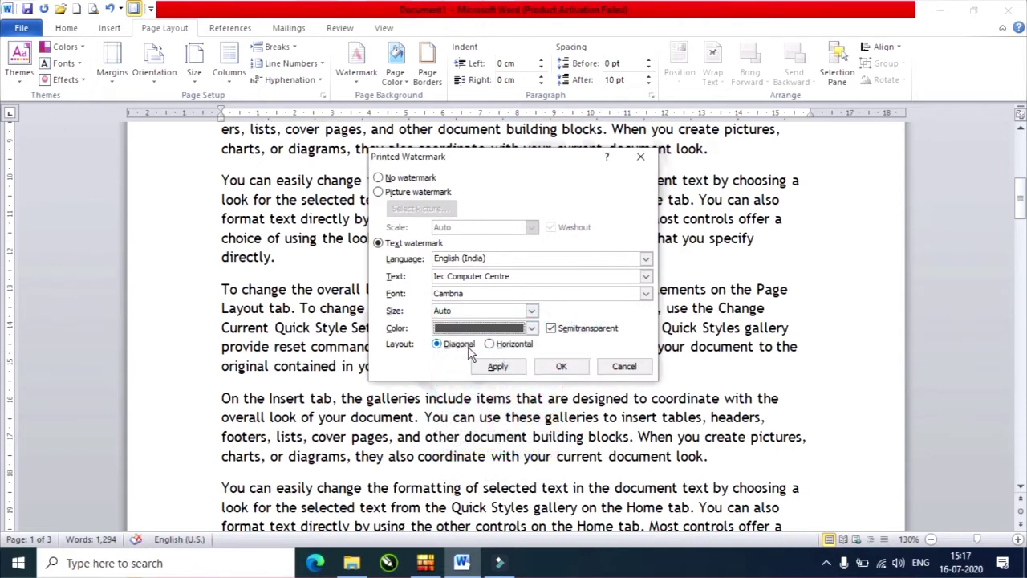
click(490, 345)
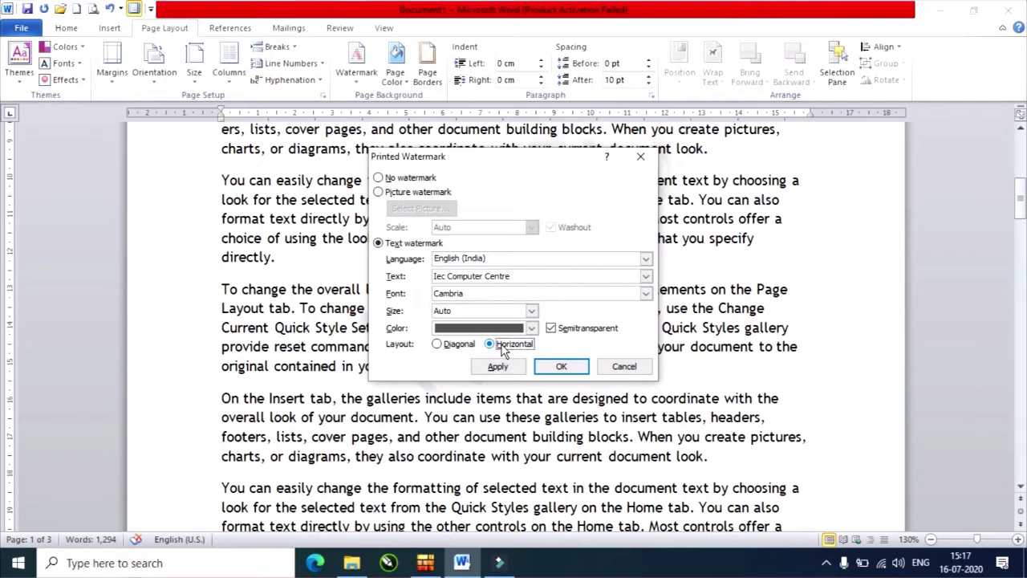
click(456, 345)
click(501, 366)
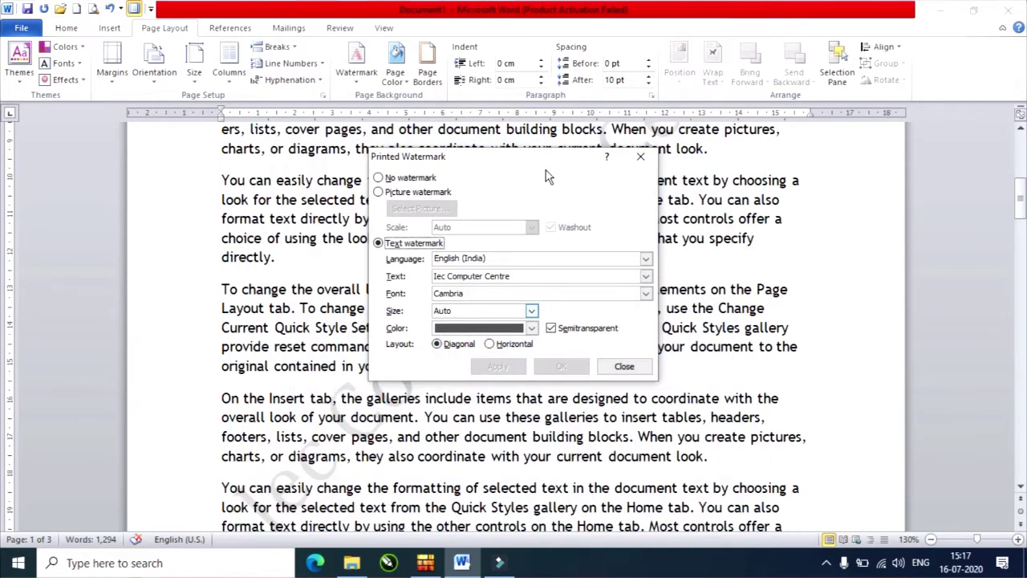
- Try the watermark horizontally, then return it to a diagonal layout
drag(565, 166, 774, 131)
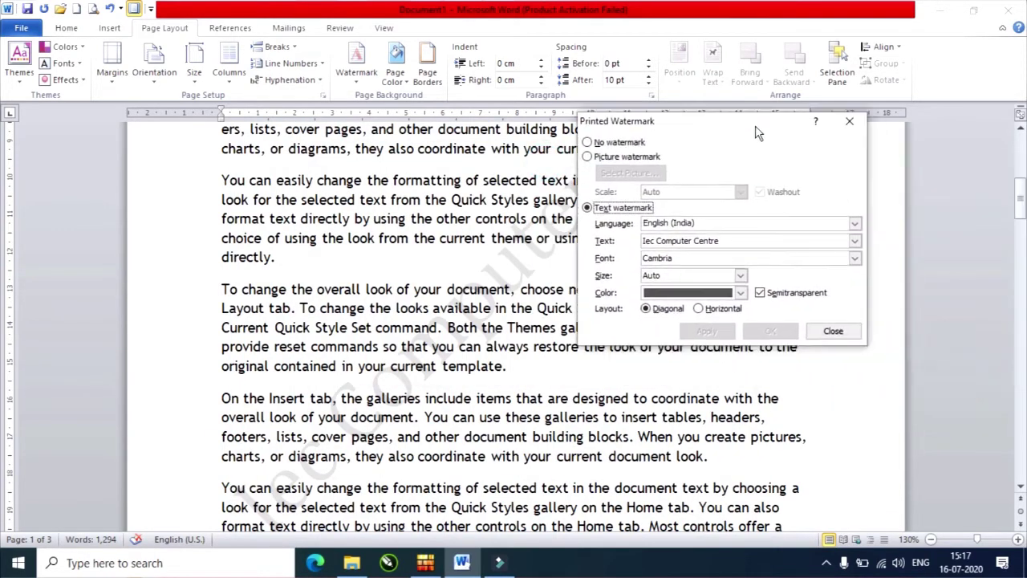
click(712, 309)
click(710, 329)
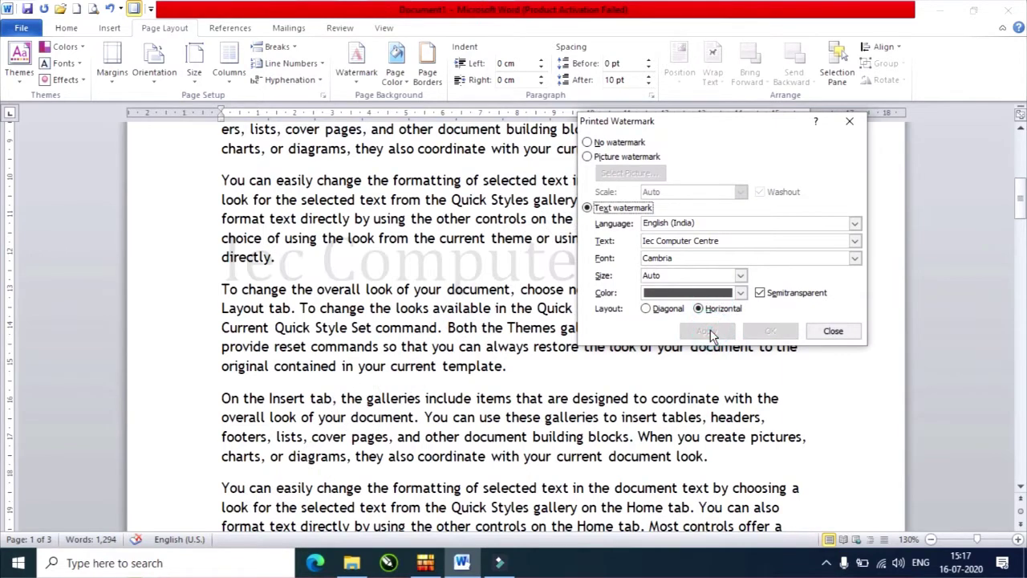
click(666, 308)
click(705, 331)
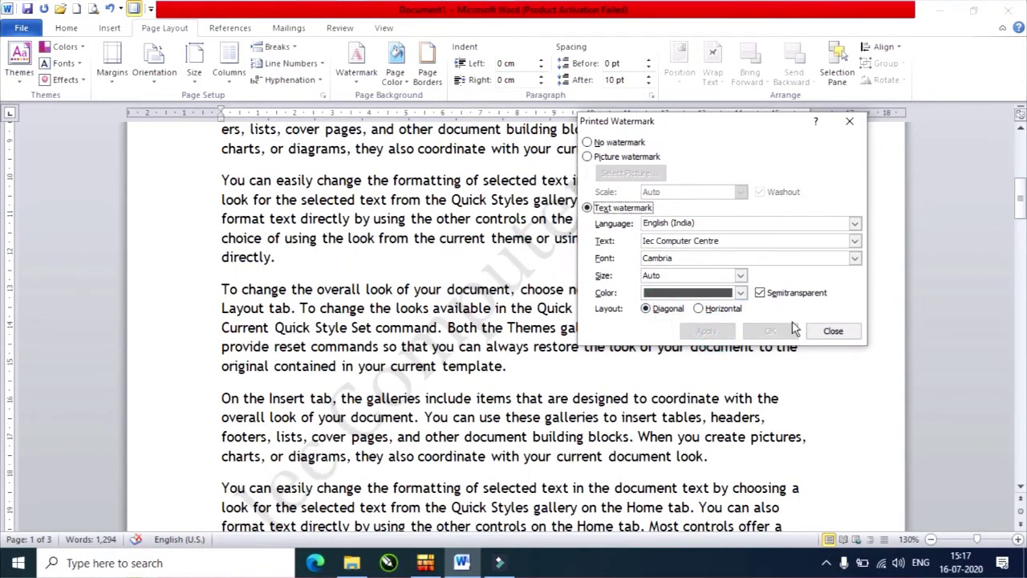
- Recolour the watermark pink, then red, applying each colour
click(738, 293)
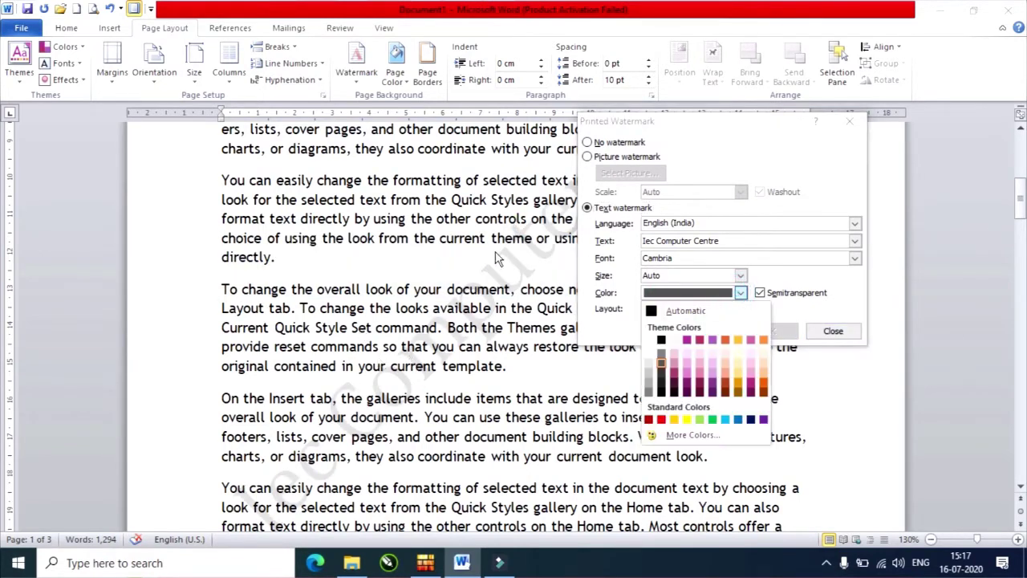
click(700, 367)
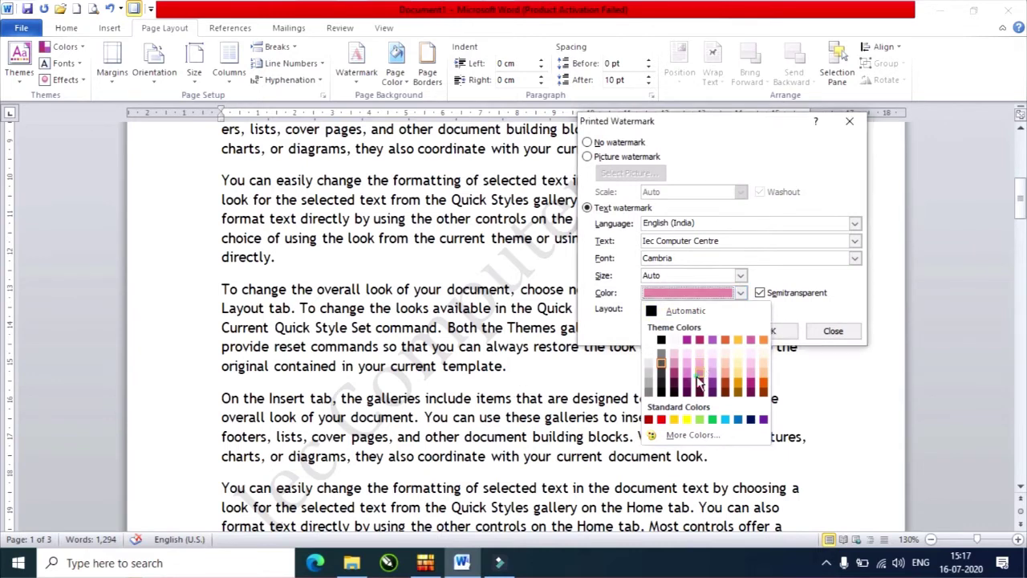
click(707, 331)
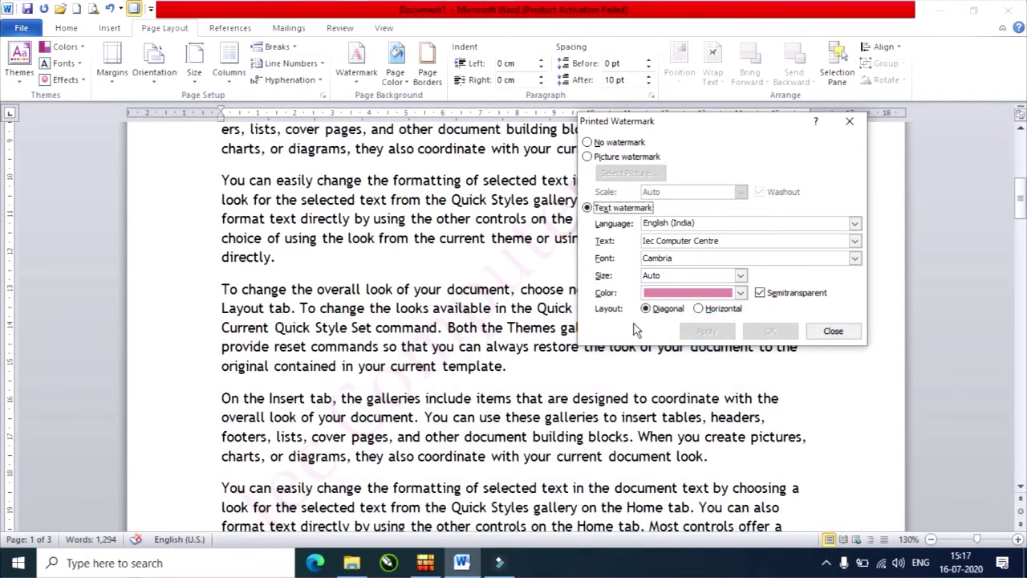
click(738, 294)
click(661, 418)
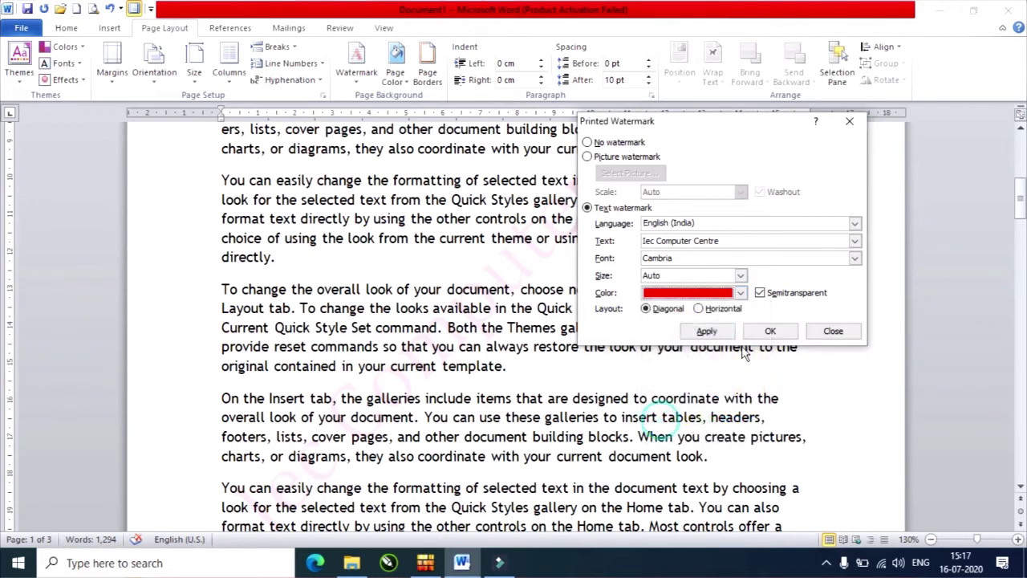
click(706, 330)
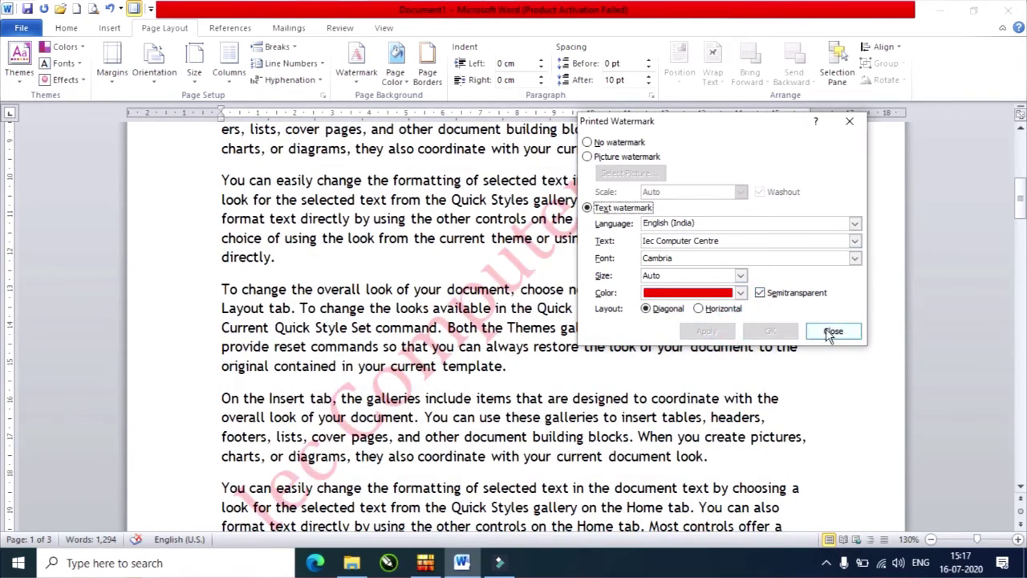
- Use the ICON image from the Desktop as a washed-out picture watermark
click(610, 157)
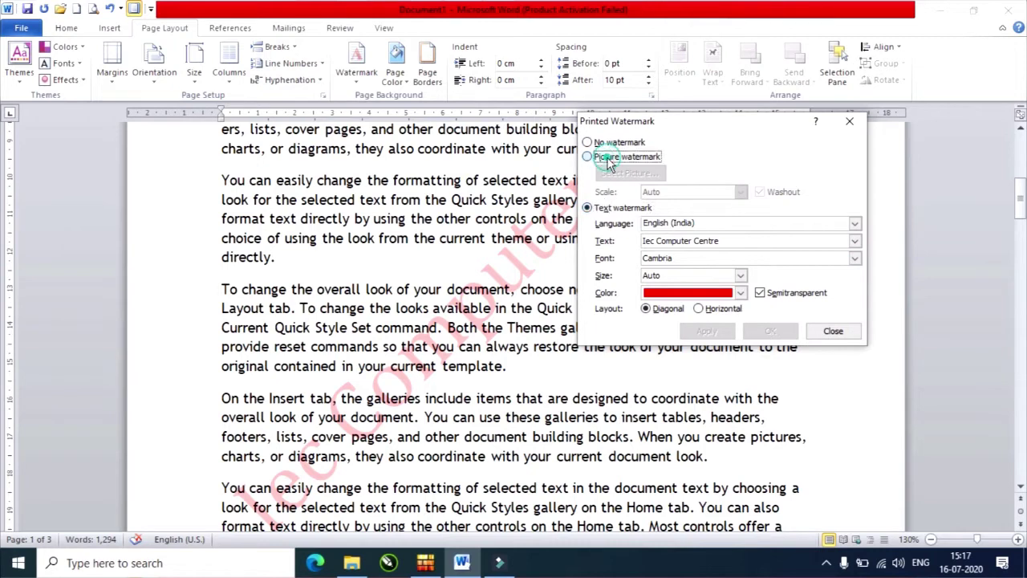
click(623, 175)
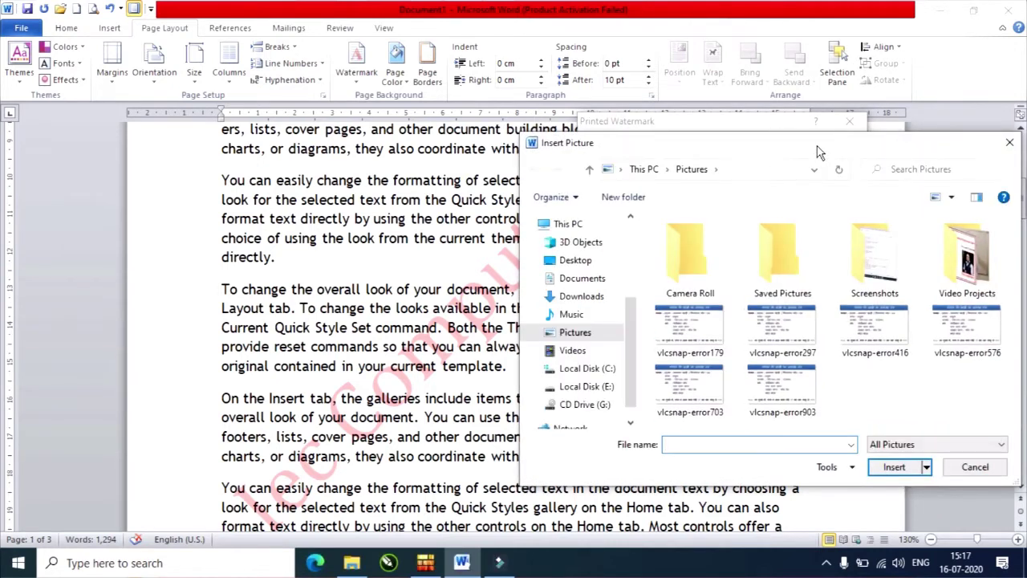
click(344, 207)
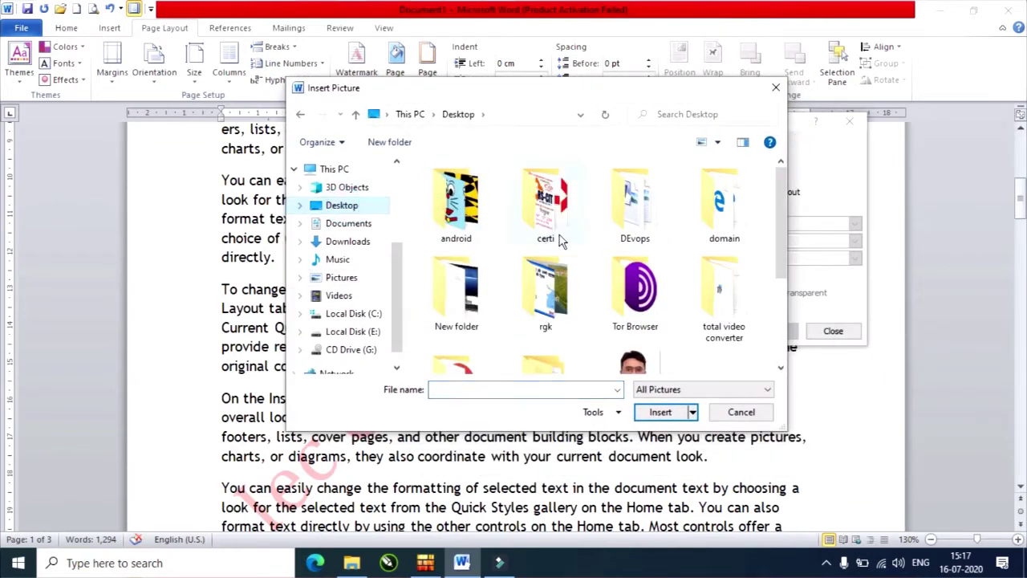
scroll(562, 241, down, 2)
click(722, 245)
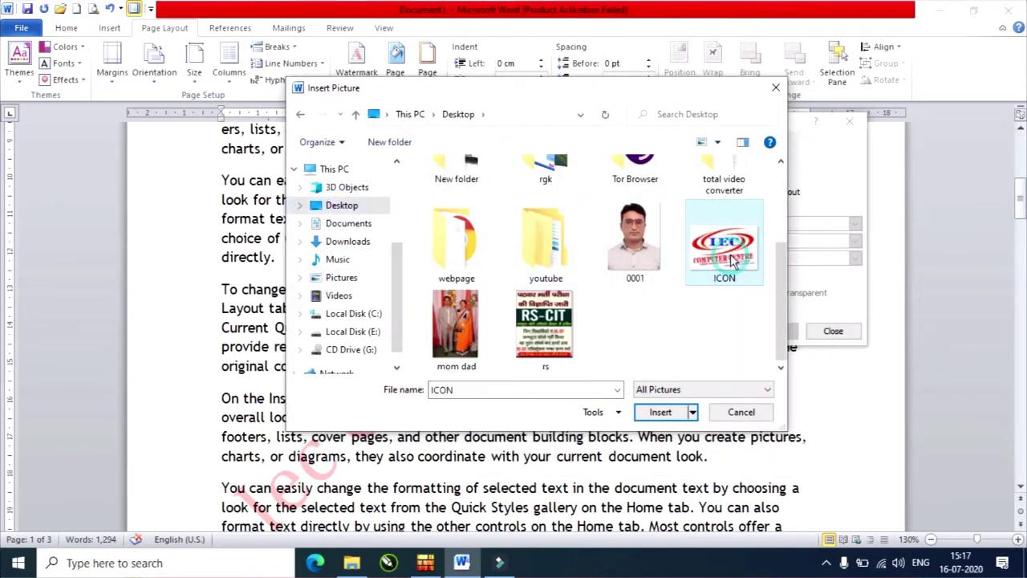
click(661, 412)
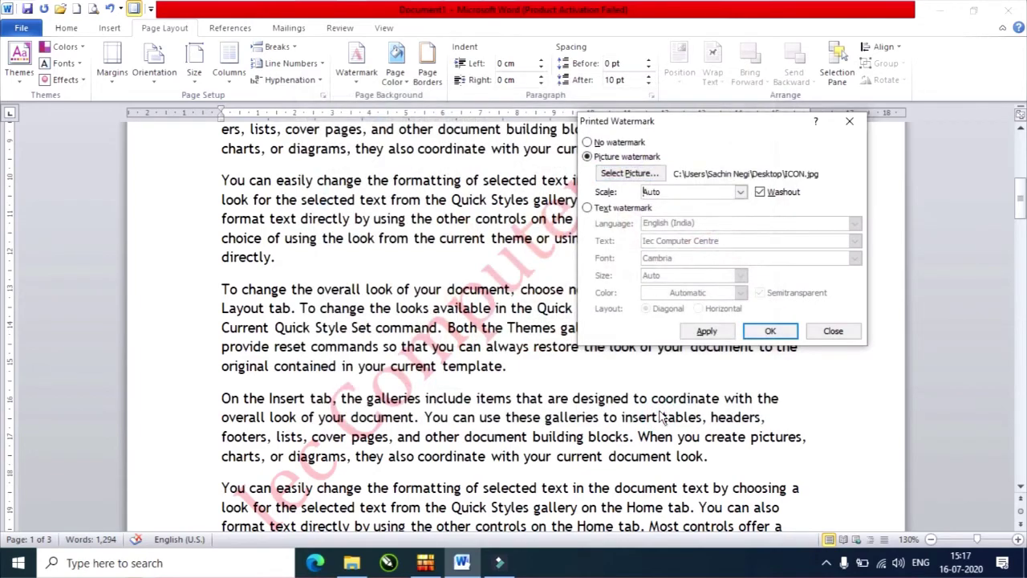
click(706, 333)
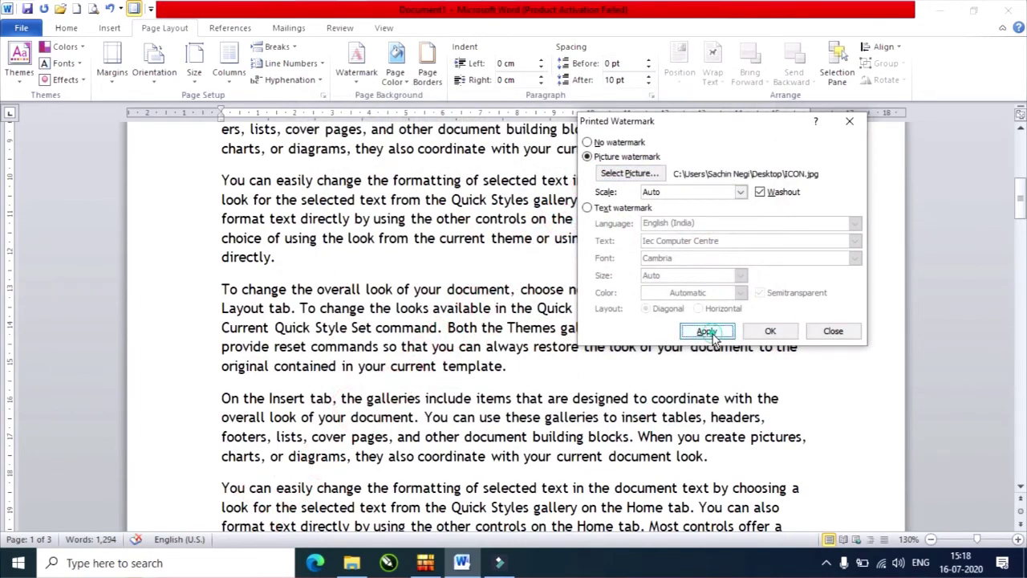
- Close the Printed Watermark dialog and scroll through the pages to review the ICON watermark
click(833, 331)
scroll(618, 366, down, 3)
scroll(619, 366, down, 1)
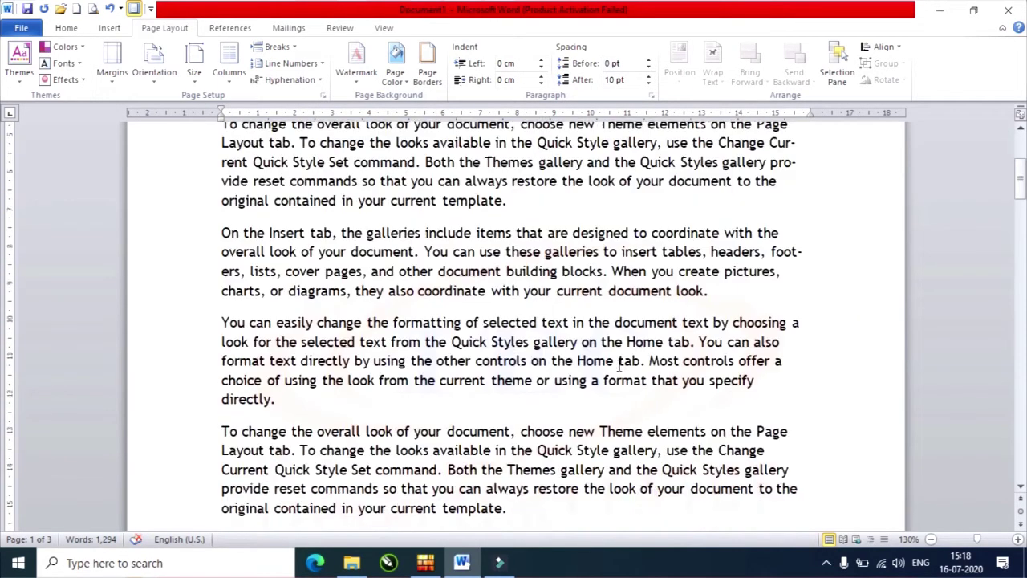
scroll(619, 366, up, 4)
scroll(619, 366, down, 3)
scroll(619, 367, down, 4)
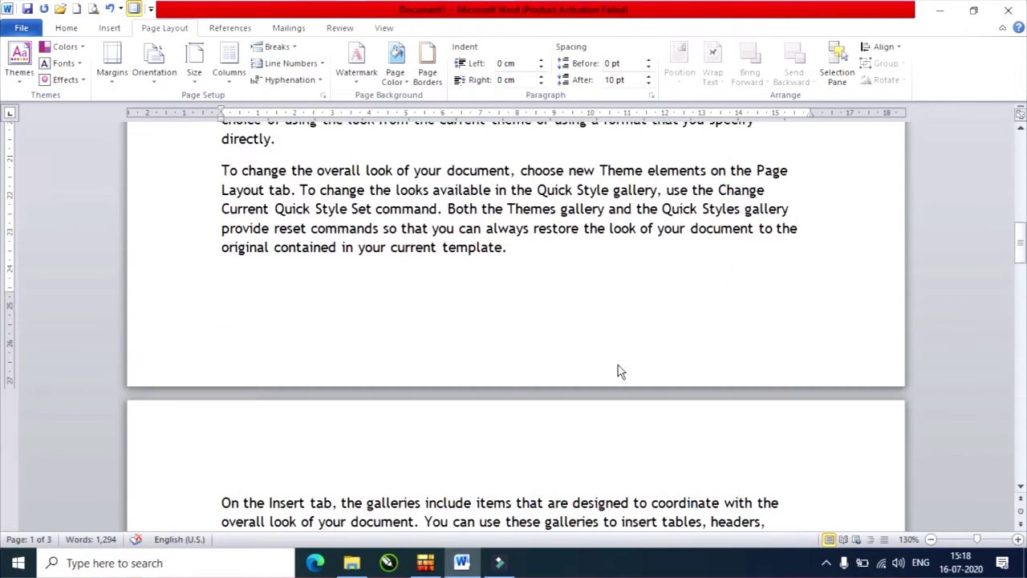
scroll(619, 368, up, 4)
scroll(618, 367, down, 6)
scroll(619, 367, down, 6)
scroll(619, 374, up, 1)
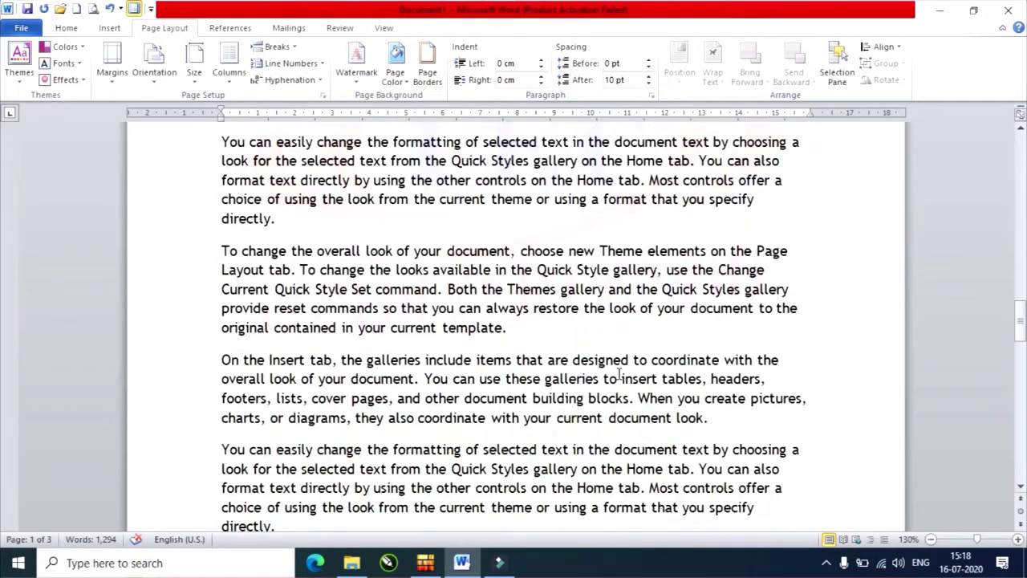
scroll(618, 374, up, 2)
scroll(619, 374, up, 4)
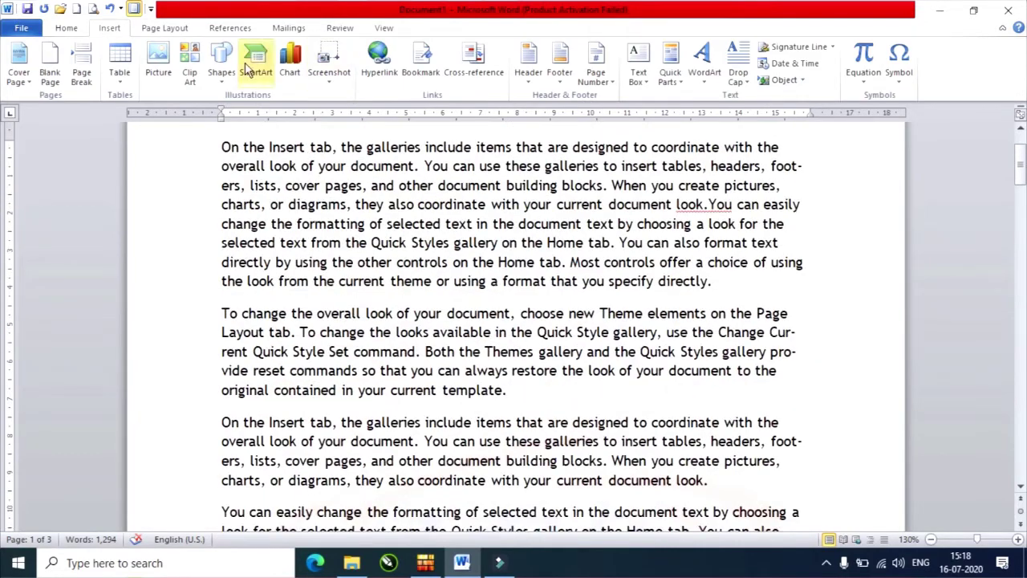
- Choose Remove Watermark to strip the ICON picture from the pages
click(168, 28)
click(357, 76)
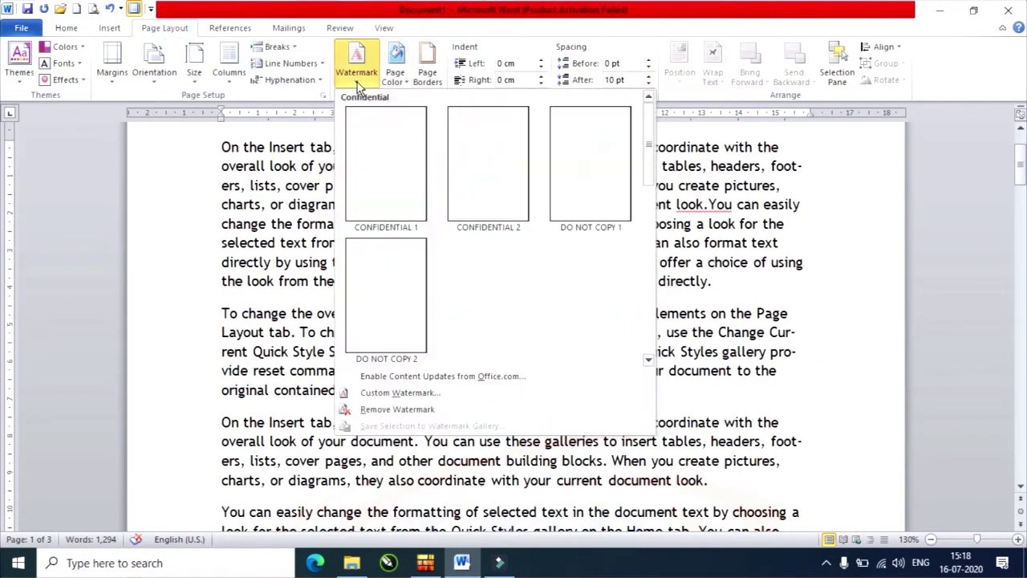
click(416, 409)
scroll(391, 389, up, 2)
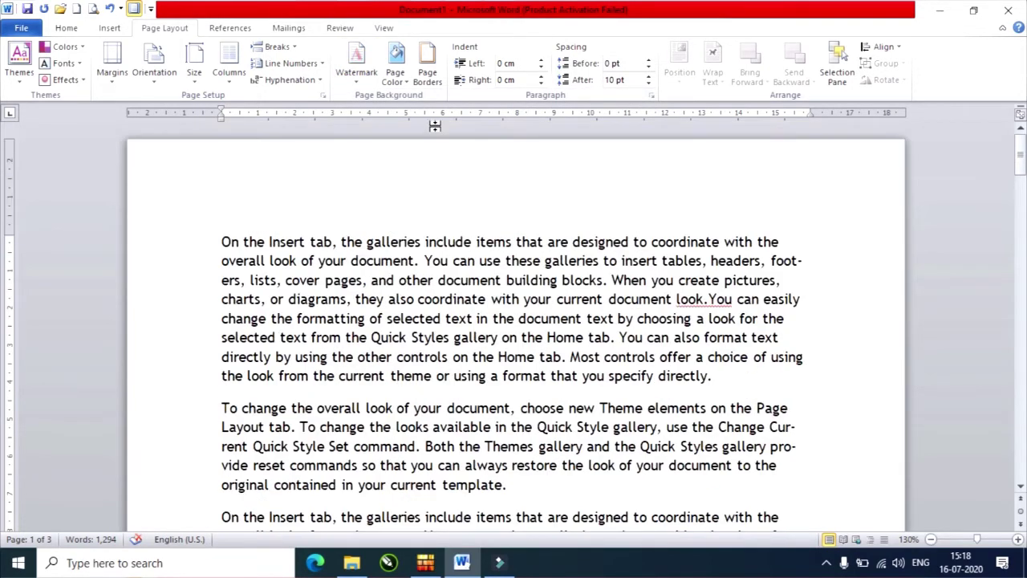
- Set the page colour to a custom light lavender (183,183,255) via More Colors
click(395, 73)
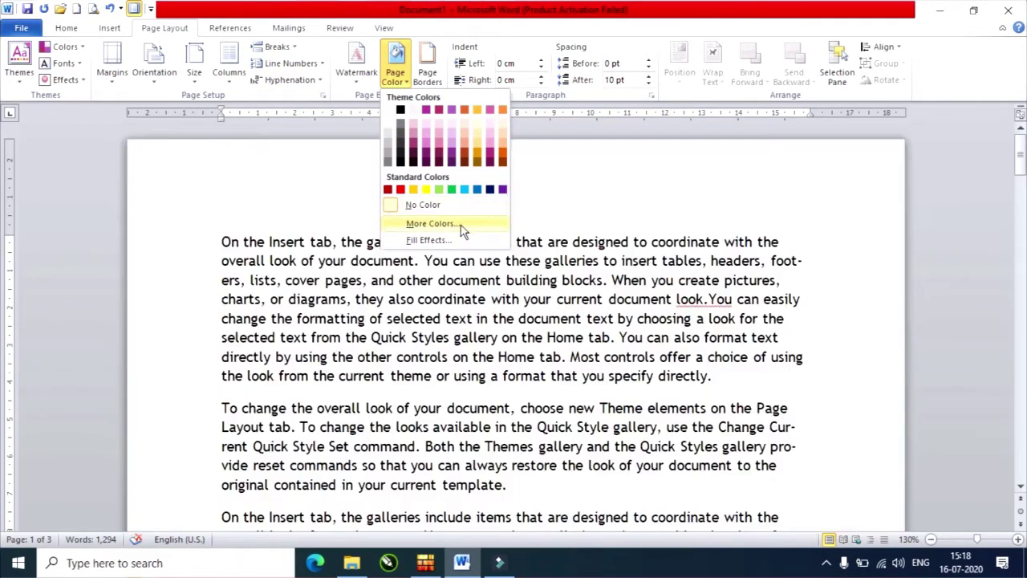
click(436, 228)
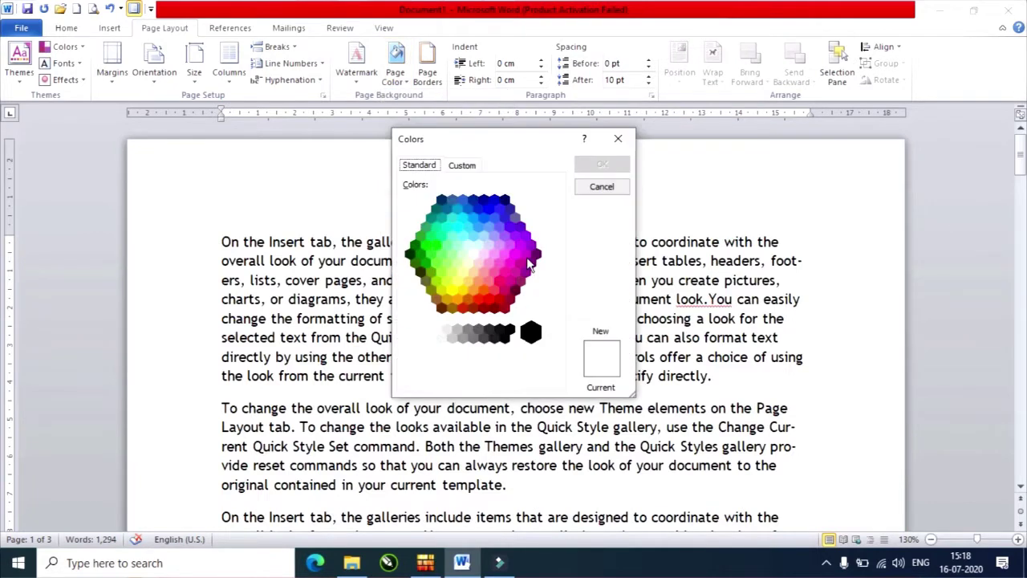
click(501, 250)
click(492, 217)
click(515, 235)
click(493, 210)
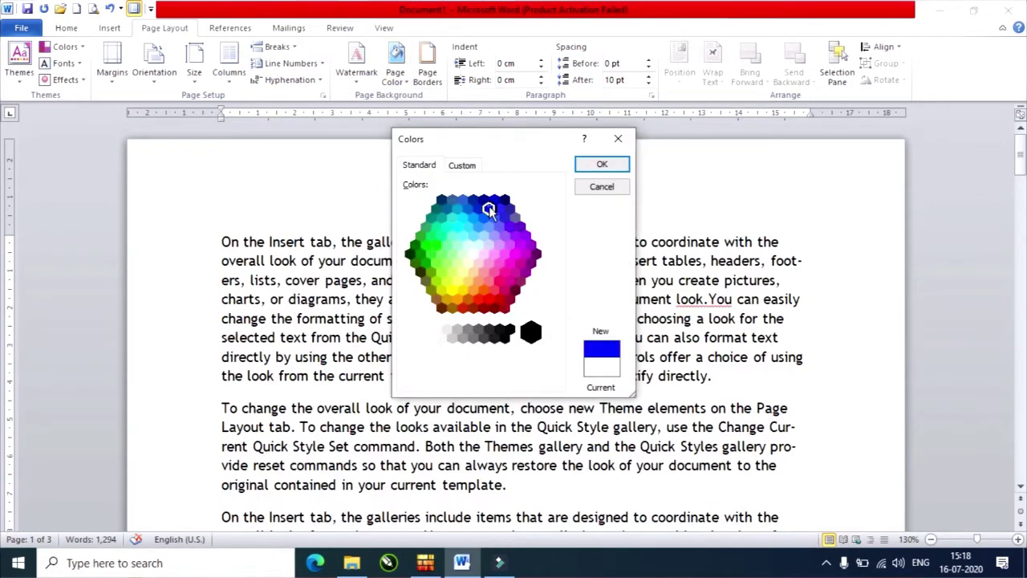
click(464, 165)
drag(558, 251, 556, 209)
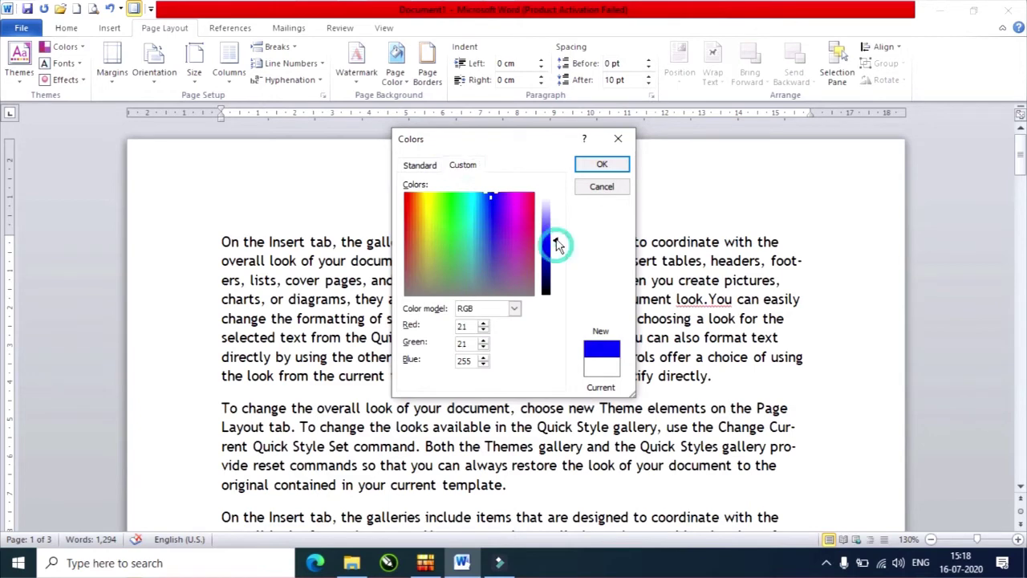
click(604, 165)
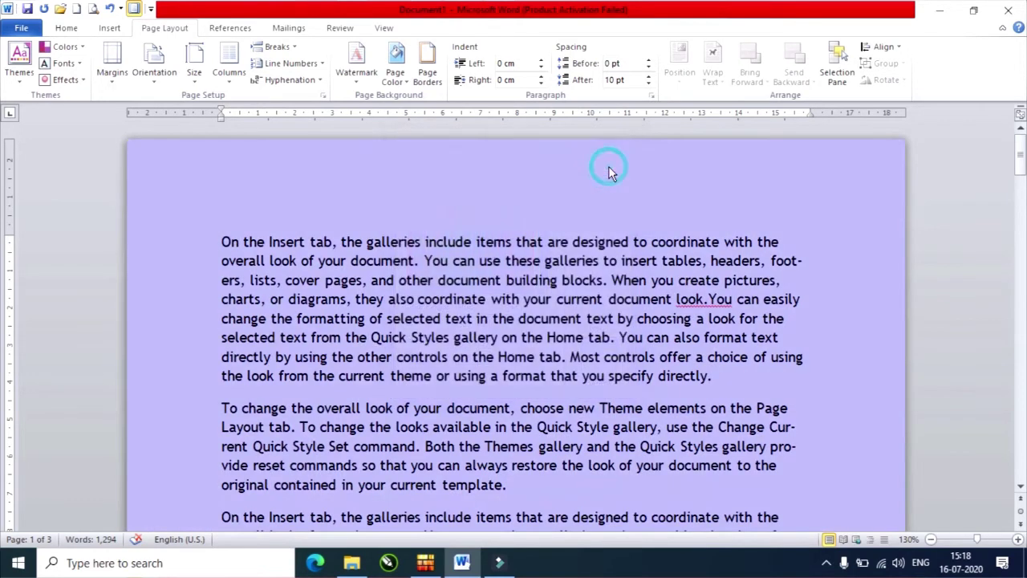
click(406, 88)
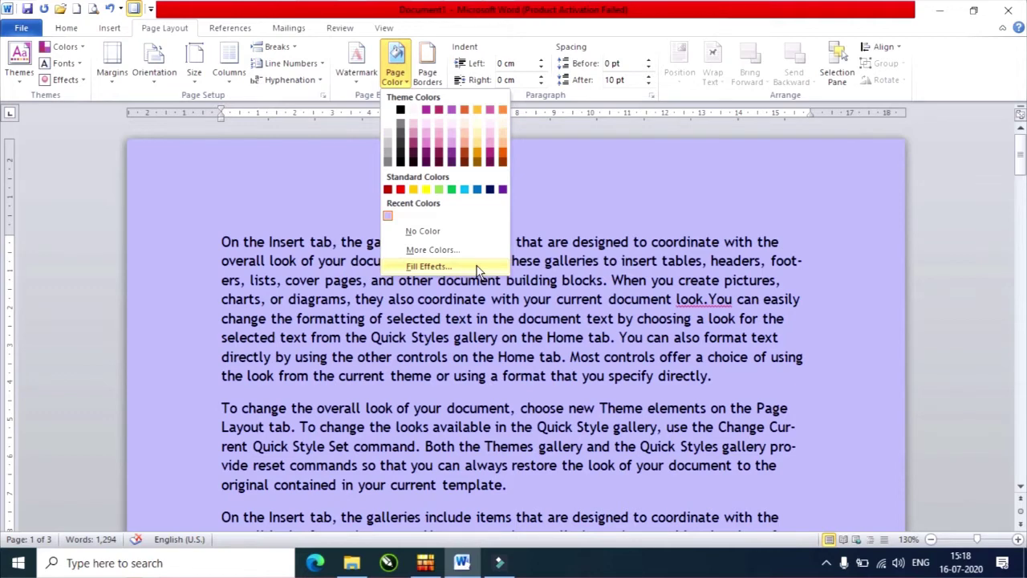
- In Fill Effects, try a pink-and-yellow two-colour gradient with several shading styles
click(477, 265)
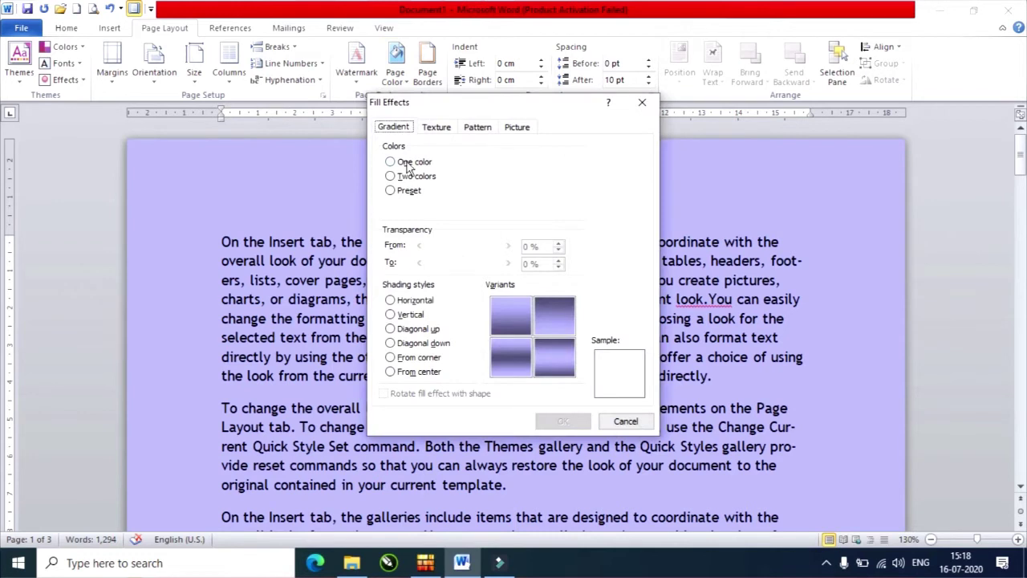
click(407, 163)
click(558, 175)
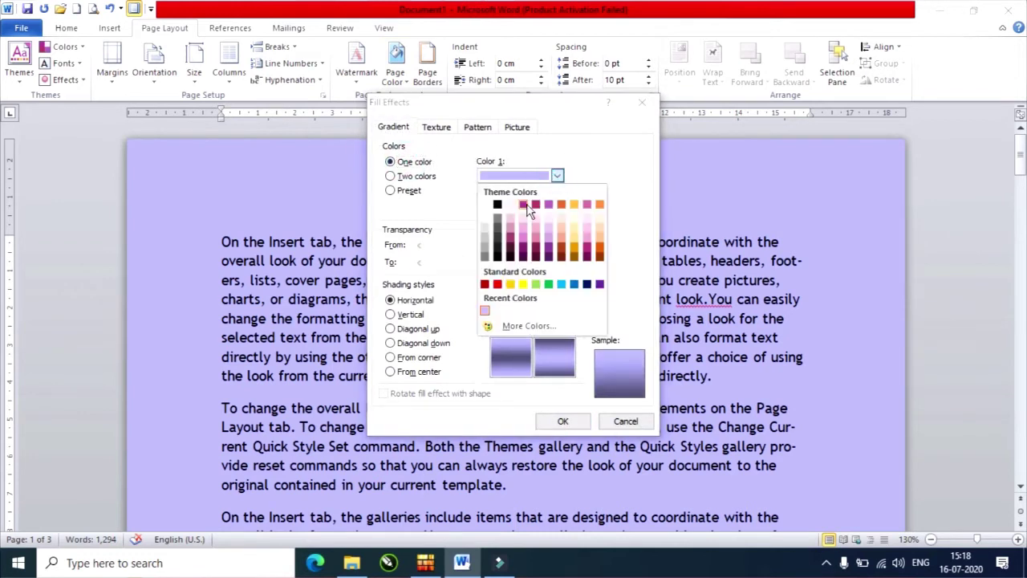
click(537, 205)
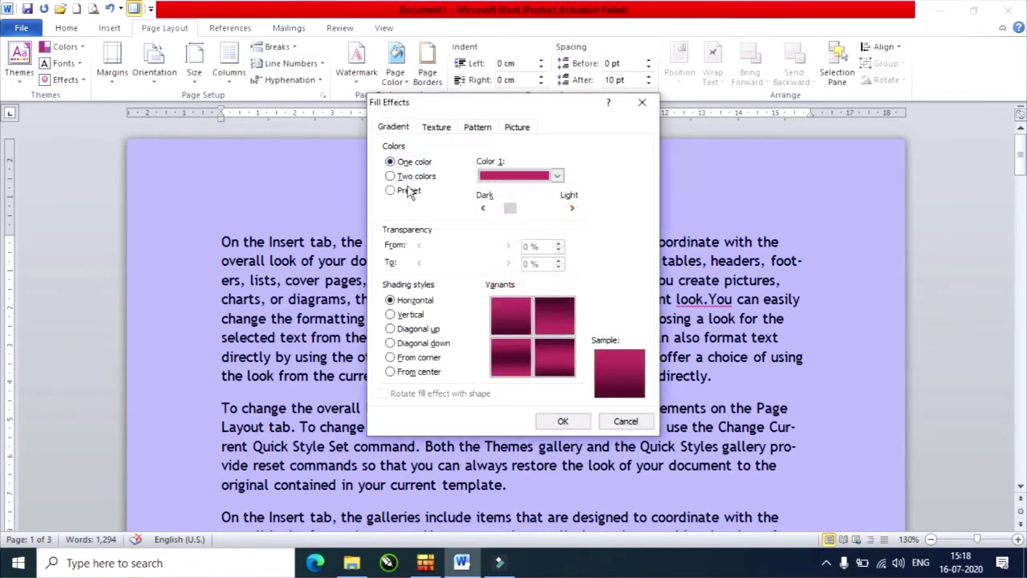
click(406, 176)
click(558, 207)
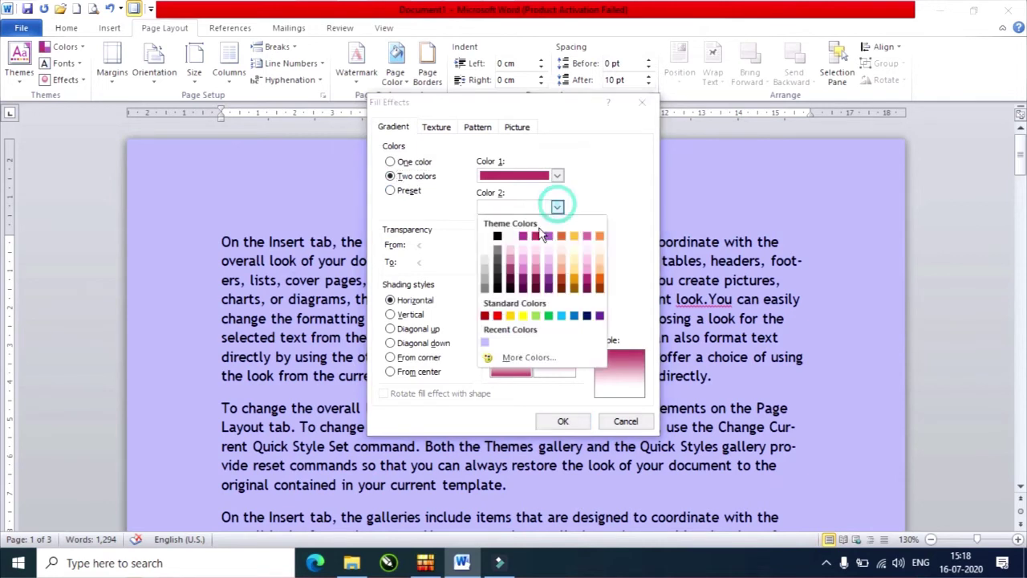
click(523, 315)
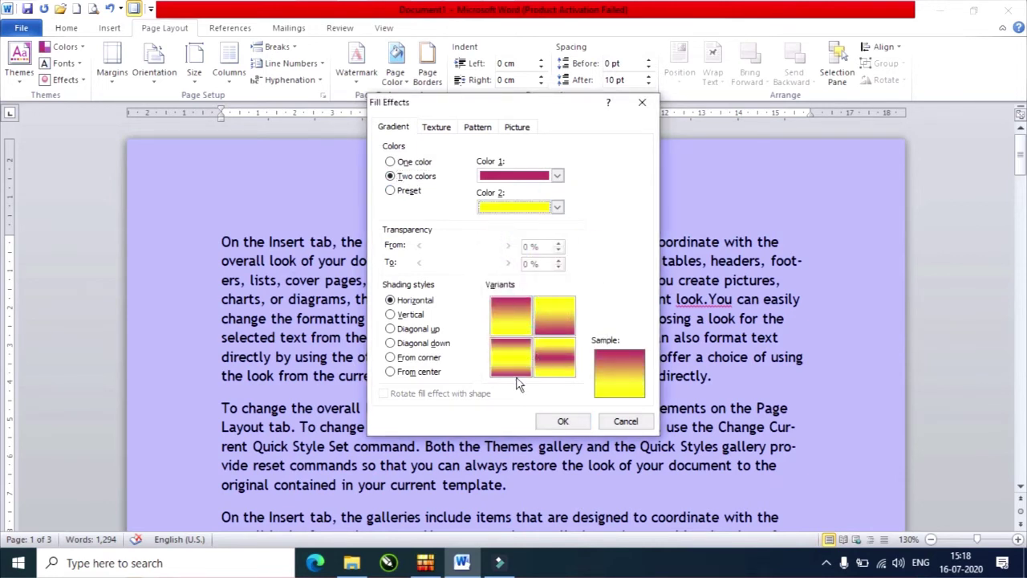
click(410, 314)
click(417, 329)
click(421, 343)
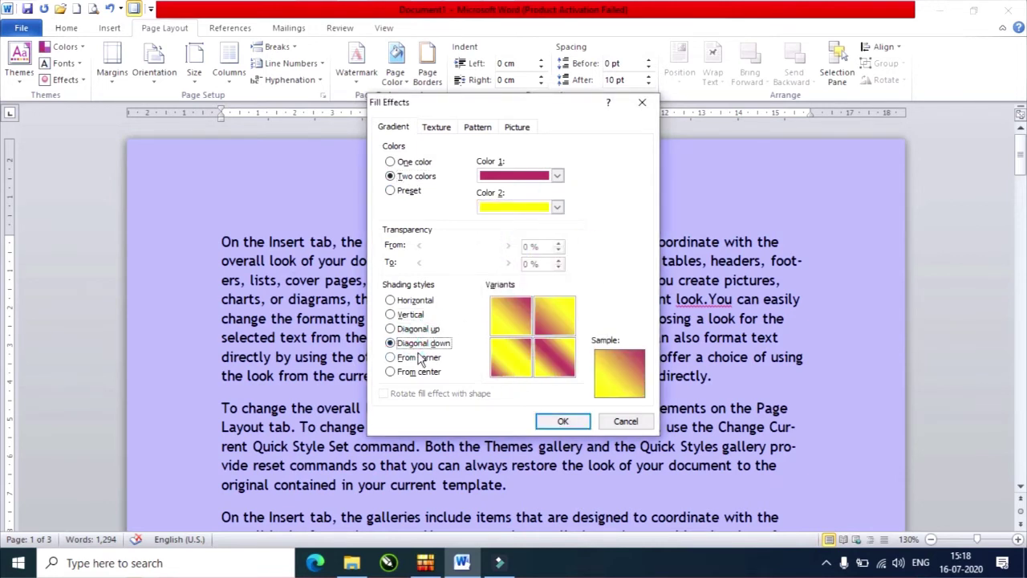
click(418, 357)
click(417, 371)
- Preview preset gradients Late Sunset, Nightfall, Daybreak and Horizon, then choose Desert
click(405, 190)
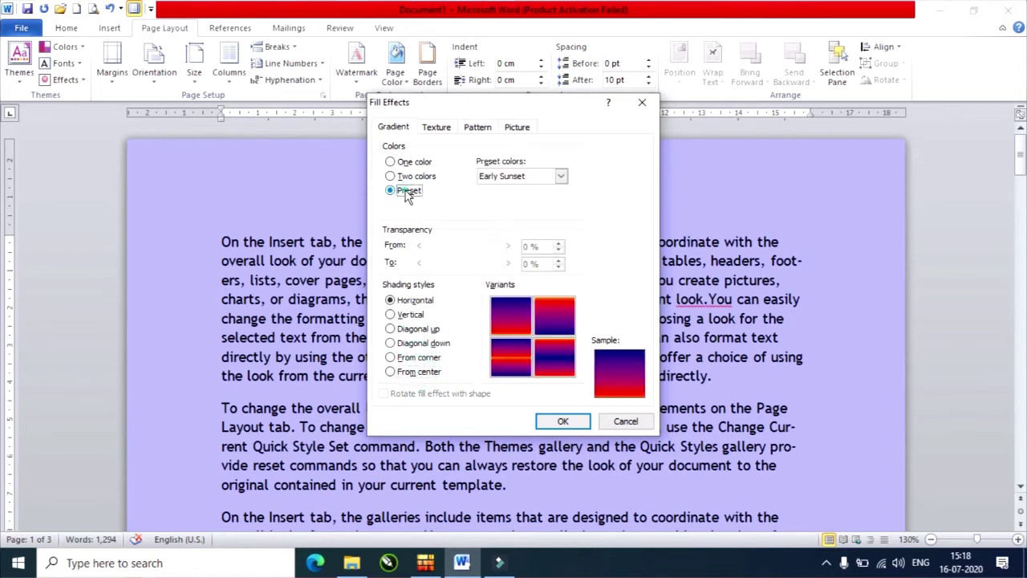
click(561, 176)
click(513, 199)
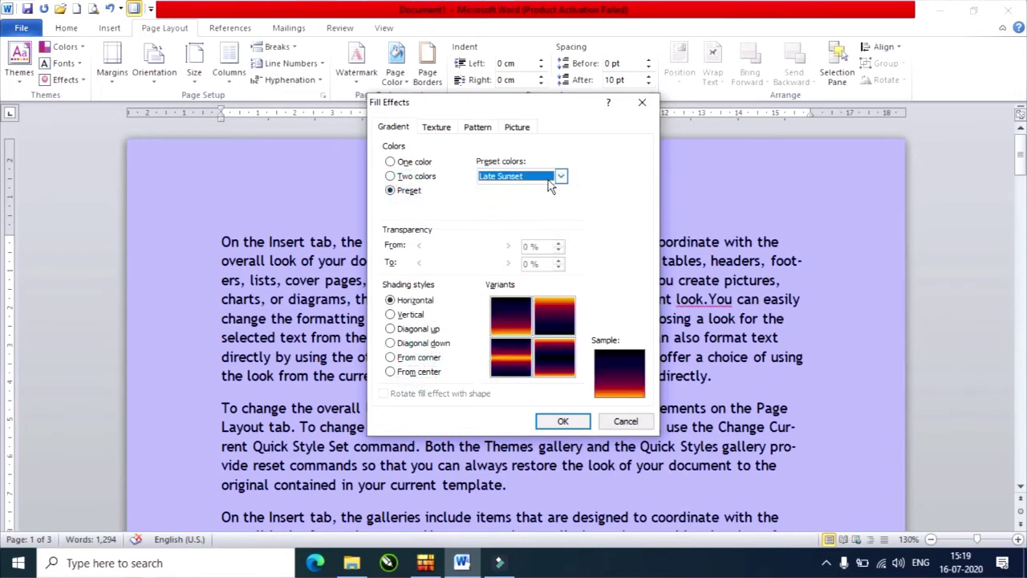
click(561, 176)
click(541, 199)
click(561, 176)
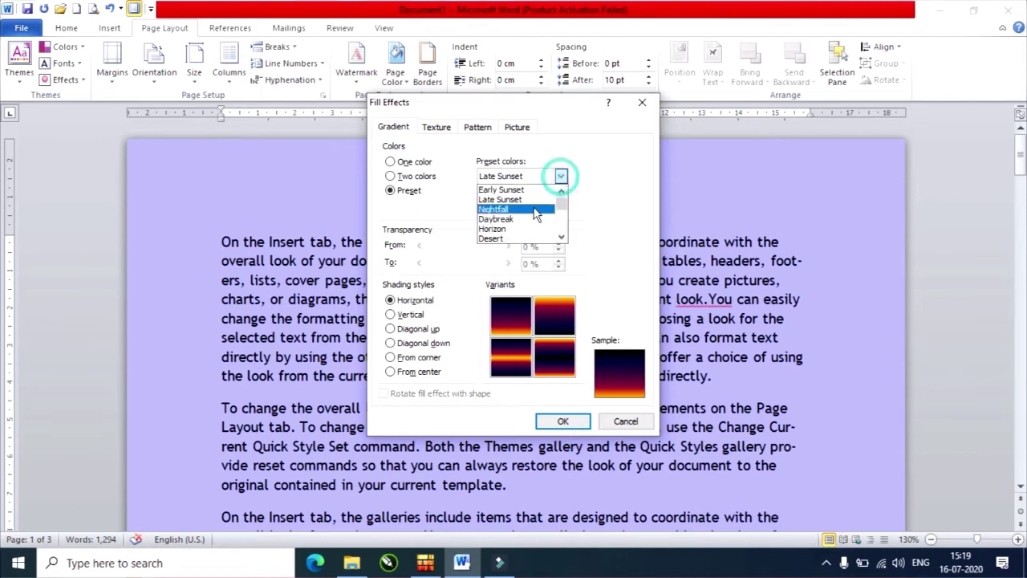
click(532, 208)
click(561, 176)
click(541, 222)
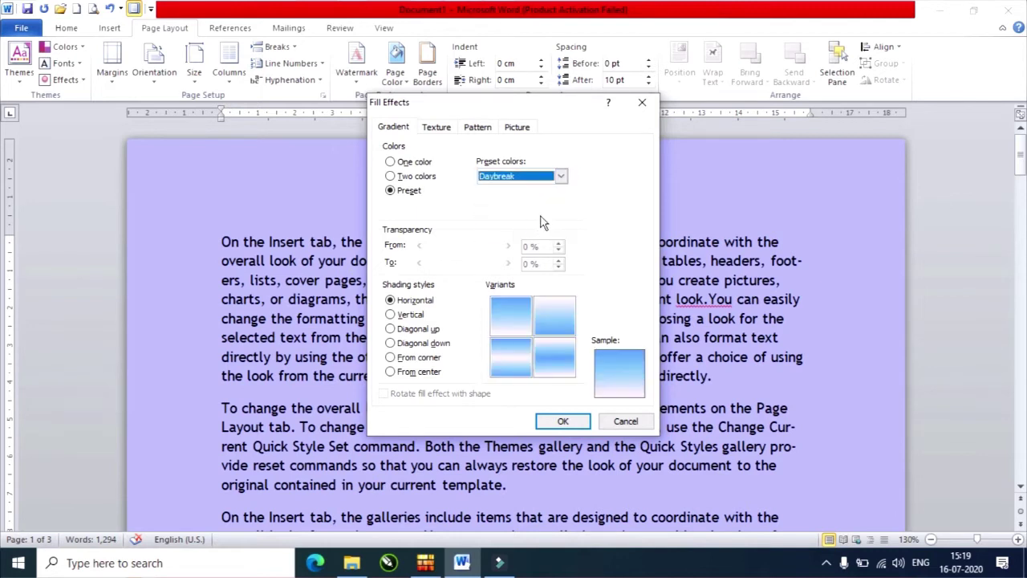
click(561, 176)
click(534, 233)
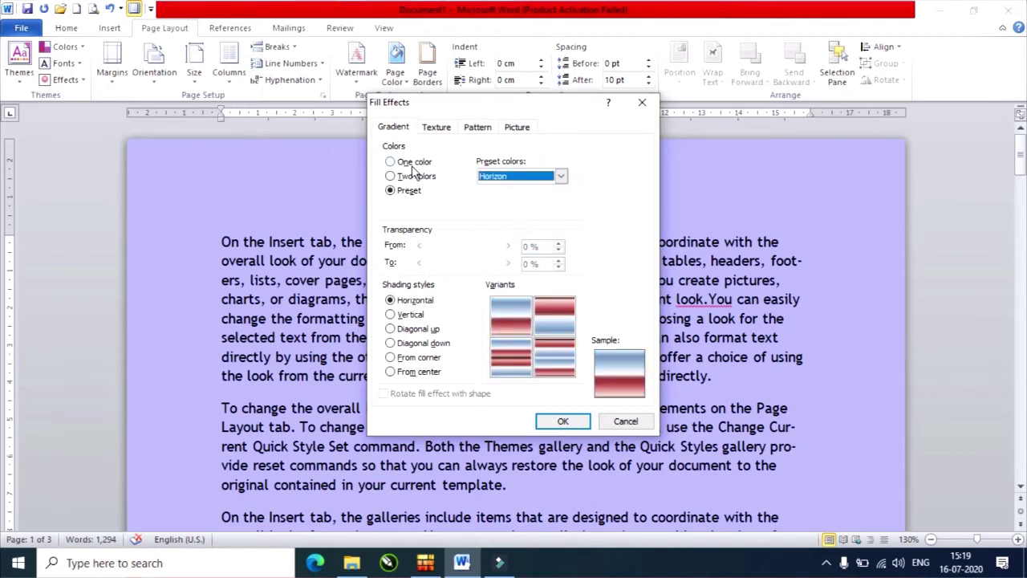
click(560, 176)
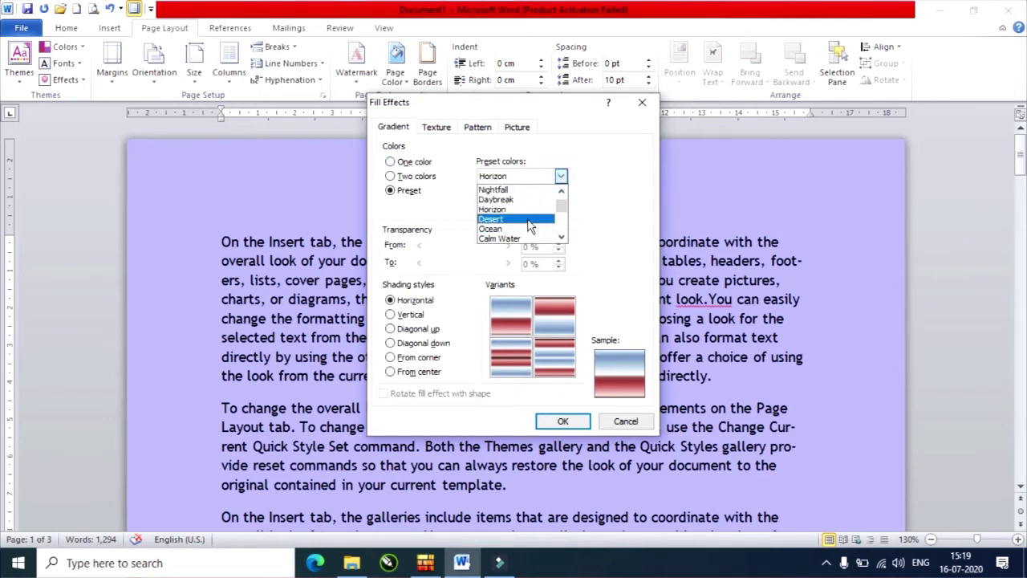
click(530, 220)
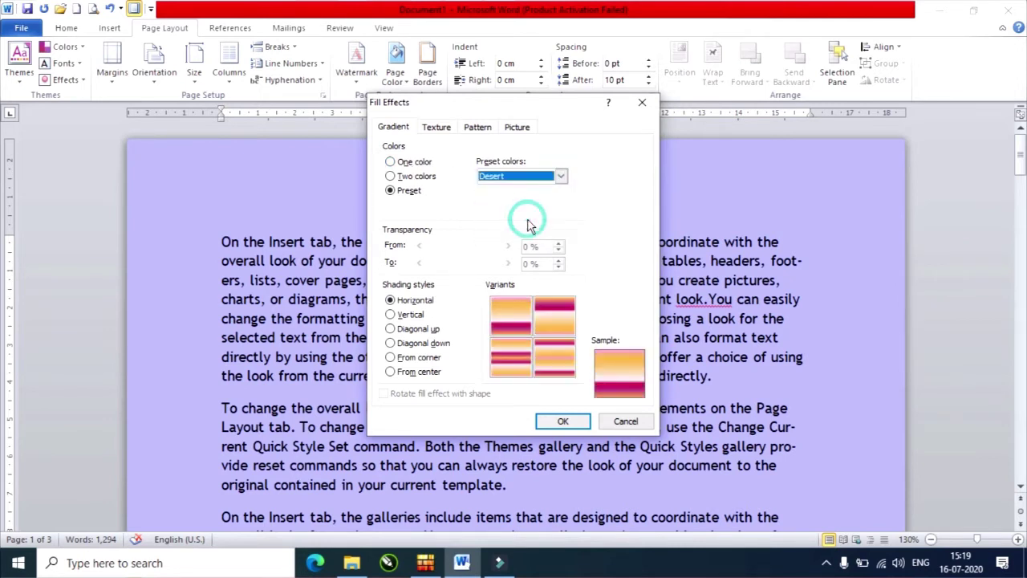
- Give the Desert gradient diagonal-down shading with the top-left variant and apply it
click(409, 315)
click(416, 329)
click(421, 350)
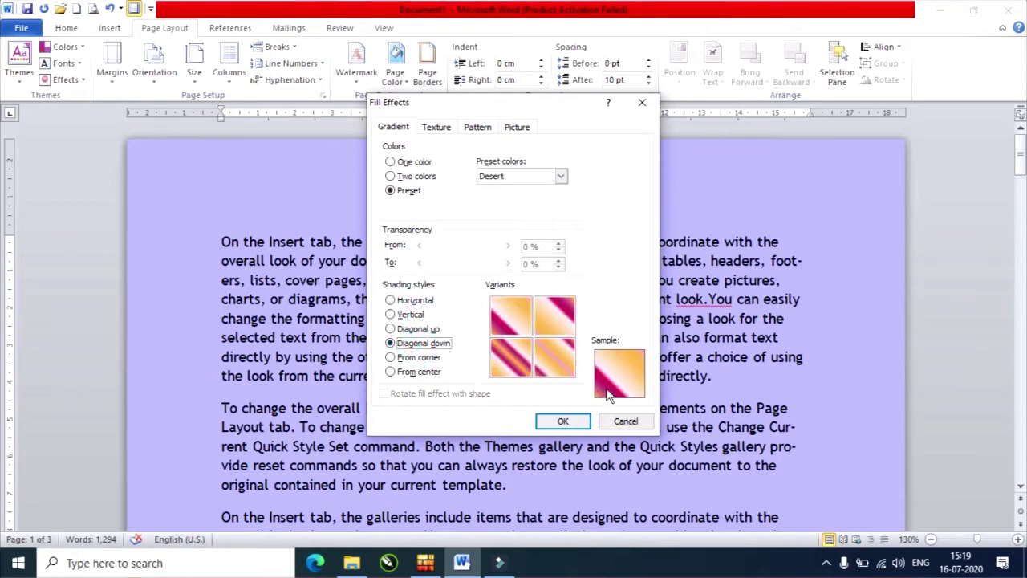
click(553, 357)
click(511, 357)
click(520, 315)
click(540, 314)
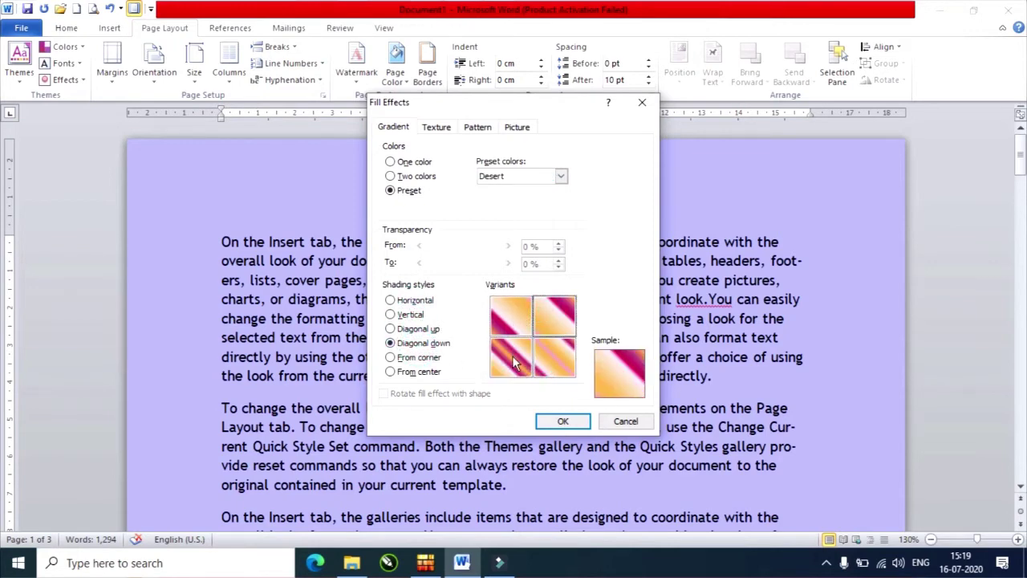
click(510, 357)
click(563, 421)
- Scroll through the pages to view the Desert gradient background
scroll(567, 411, down, 1)
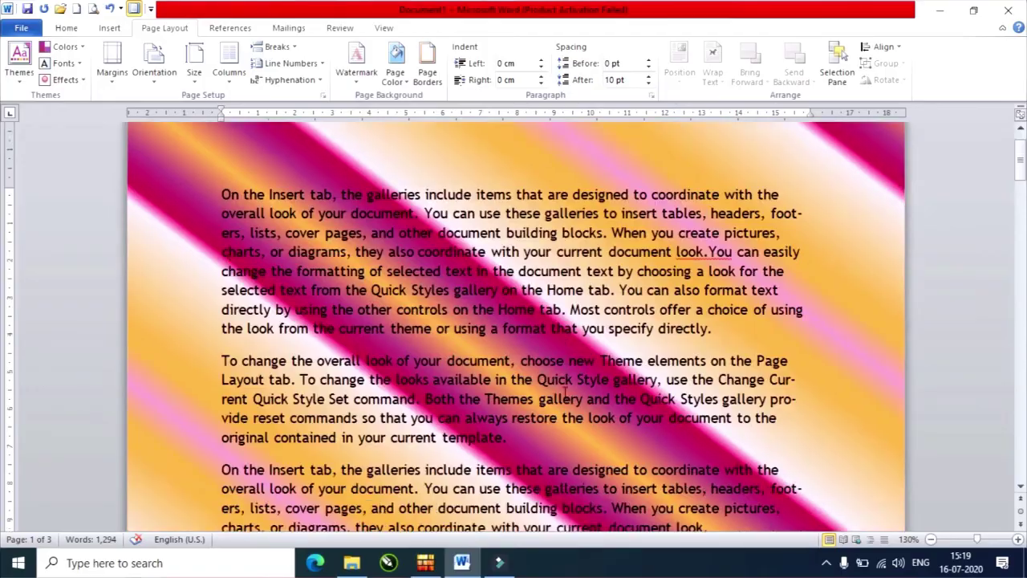
scroll(567, 410, down, 3)
scroll(568, 411, down, 3)
scroll(567, 384, up, 1)
scroll(566, 383, down, 5)
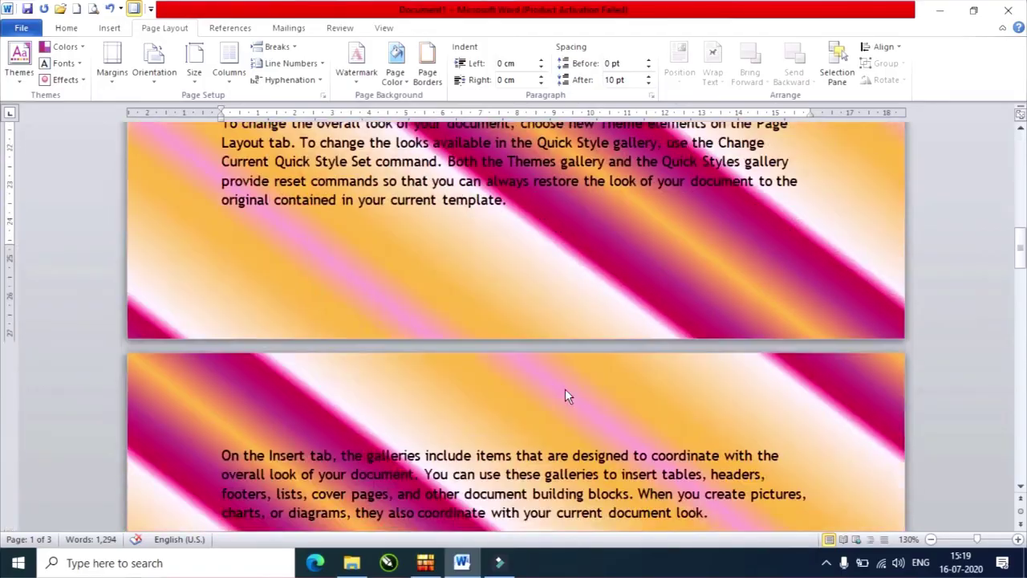
scroll(565, 383, down, 10)
scroll(565, 383, up, 1)
scroll(566, 383, up, 10)
scroll(567, 395, down, 8)
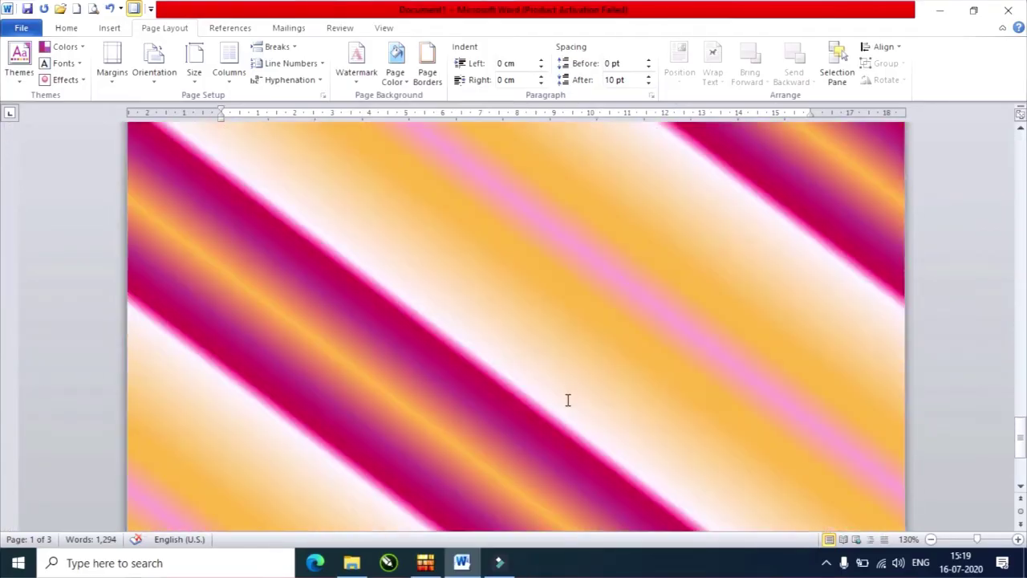
scroll(569, 401, up, 12)
scroll(566, 378, down, 3)
- Apply the Granite texture from Fill Effects' Texture tab as the page background
click(402, 83)
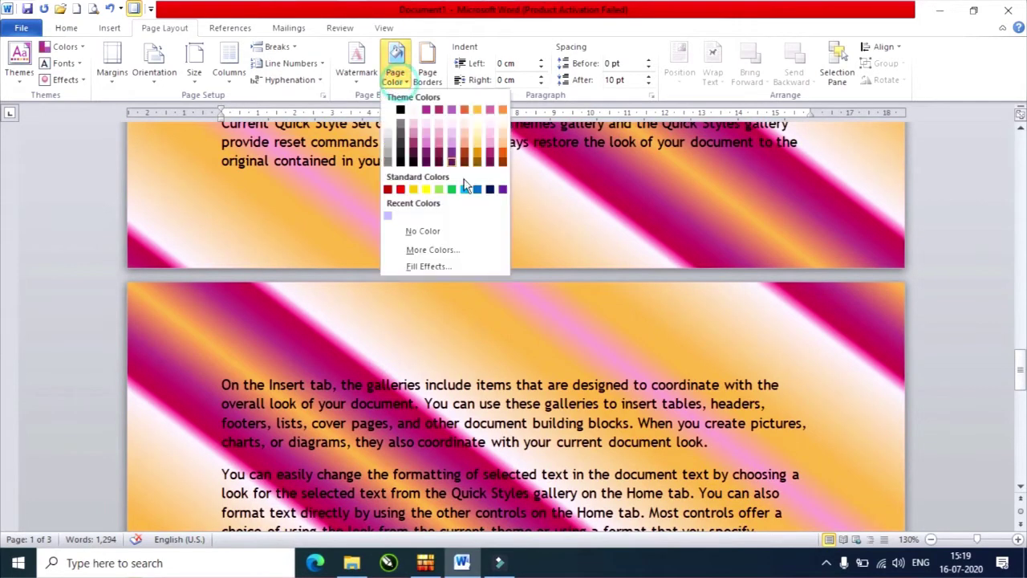
click(459, 267)
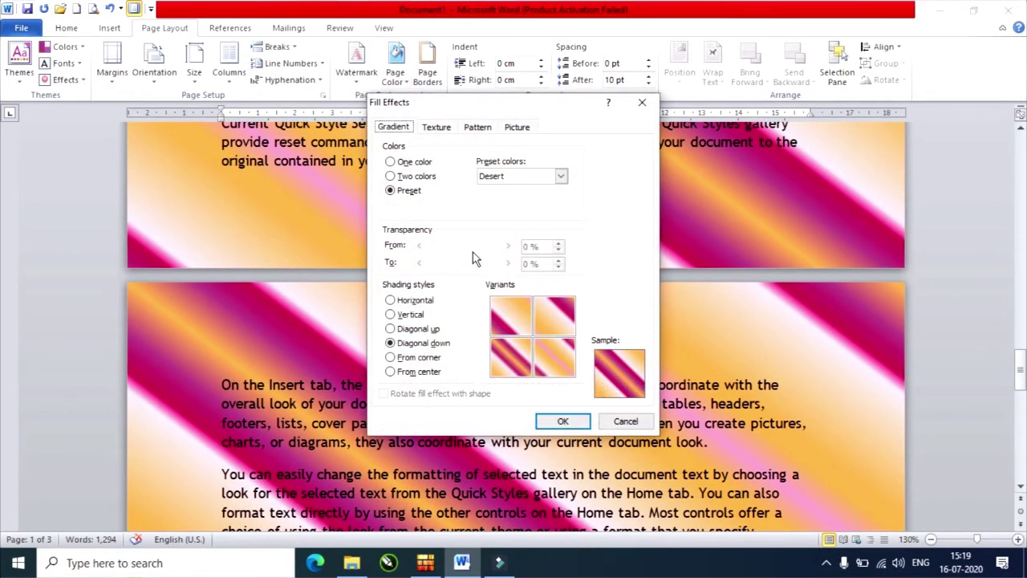
click(439, 131)
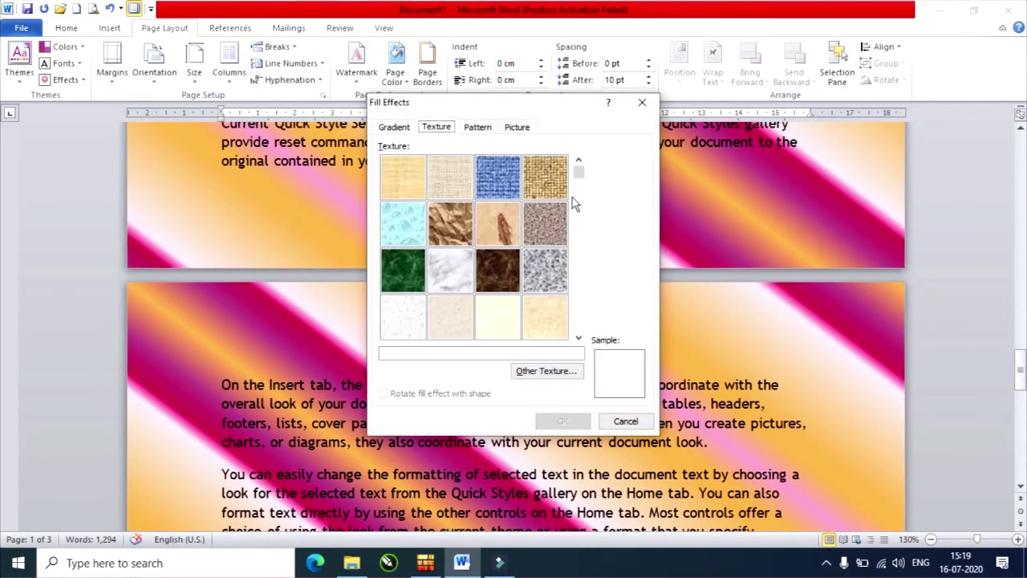
click(579, 338)
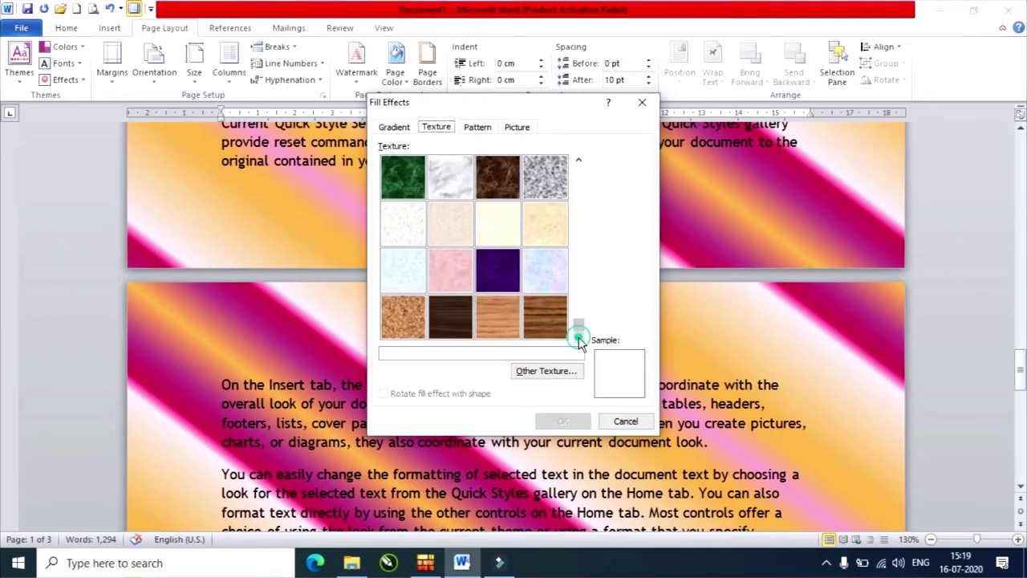
click(550, 178)
click(572, 422)
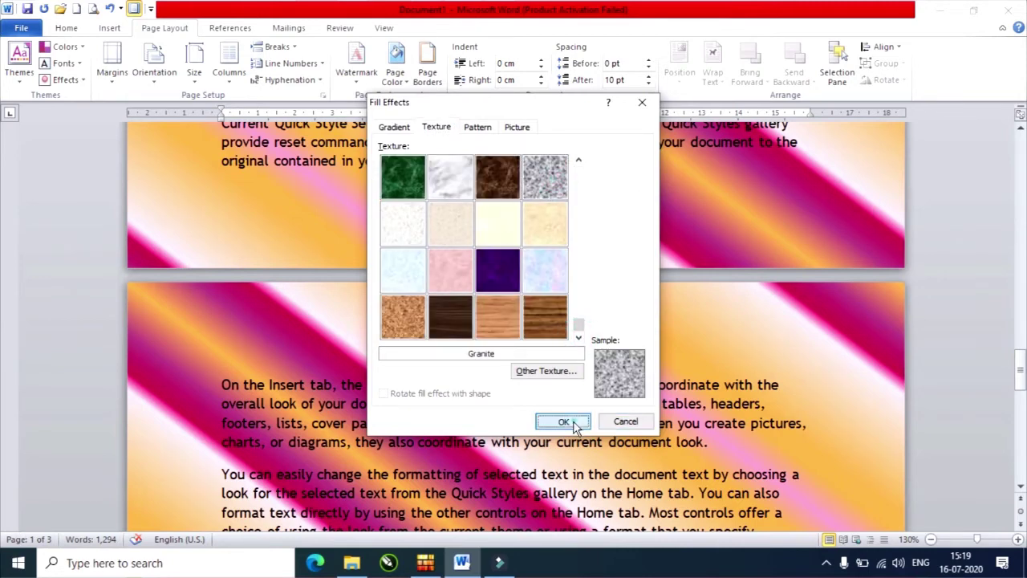
click(395, 74)
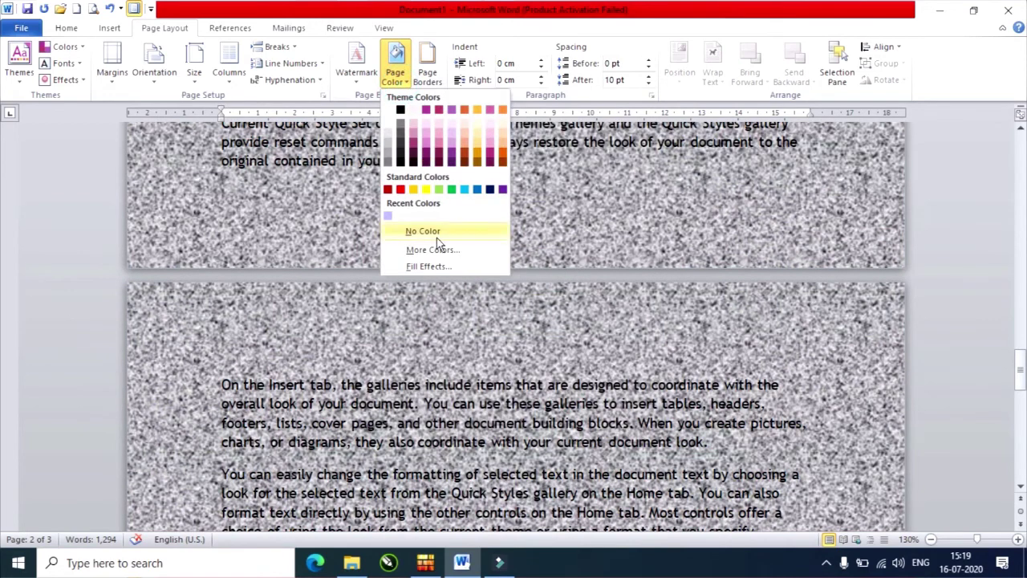
- Replace the Granite page texture with a 75% pattern fill on a red background colour
click(442, 266)
click(476, 126)
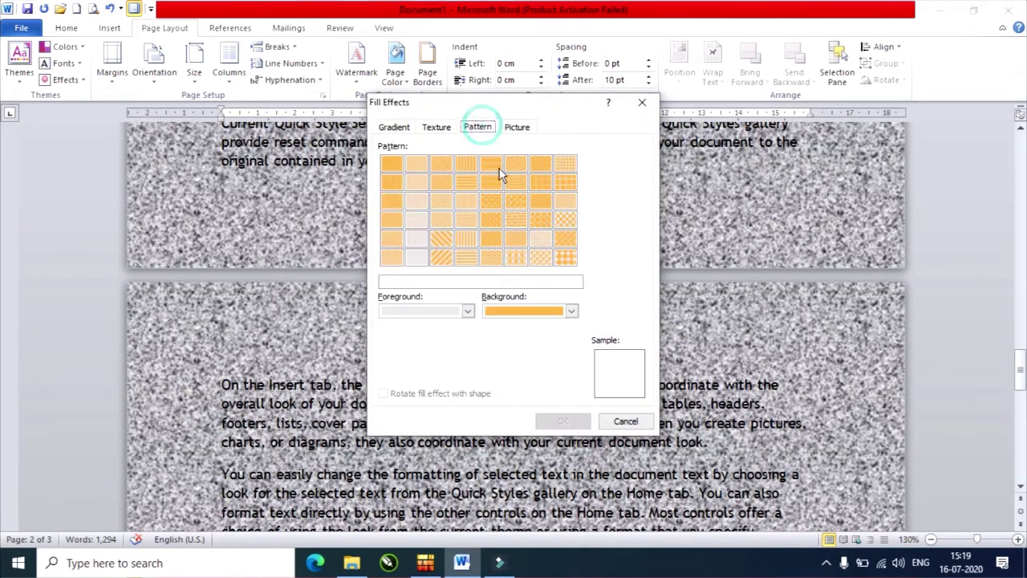
click(515, 219)
click(530, 312)
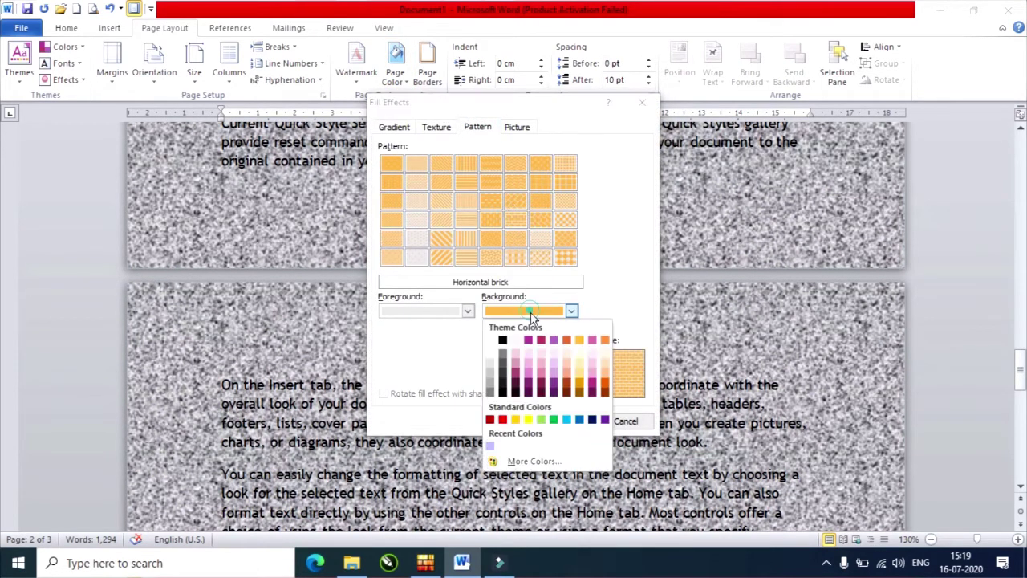
click(503, 419)
click(540, 219)
click(515, 219)
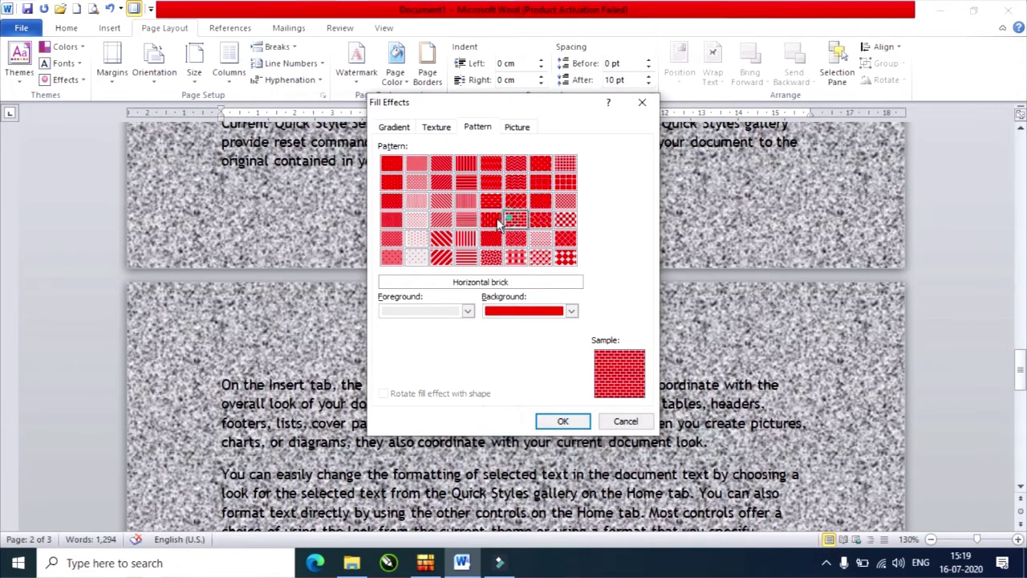
click(490, 220)
click(416, 219)
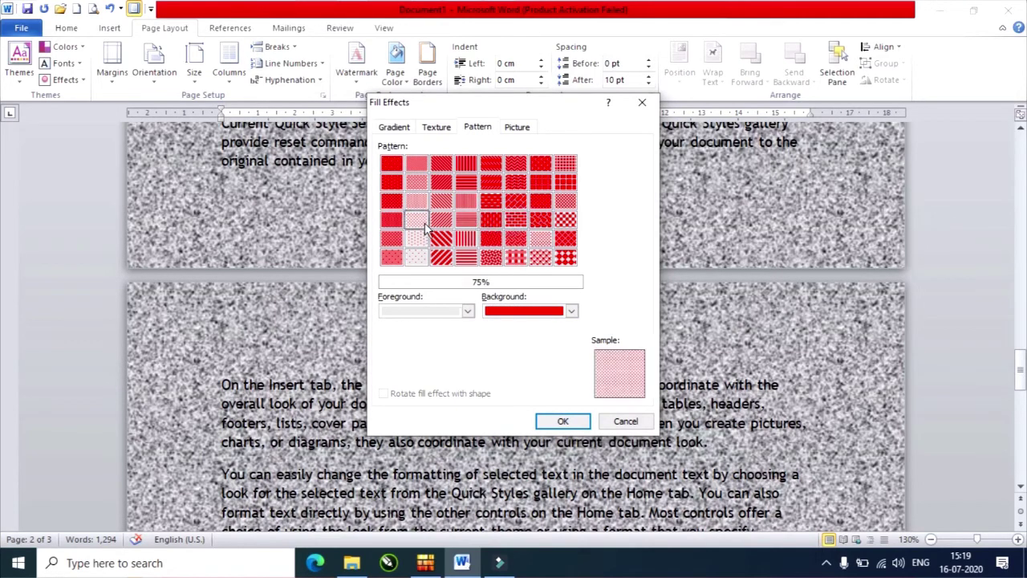
click(563, 421)
click(409, 85)
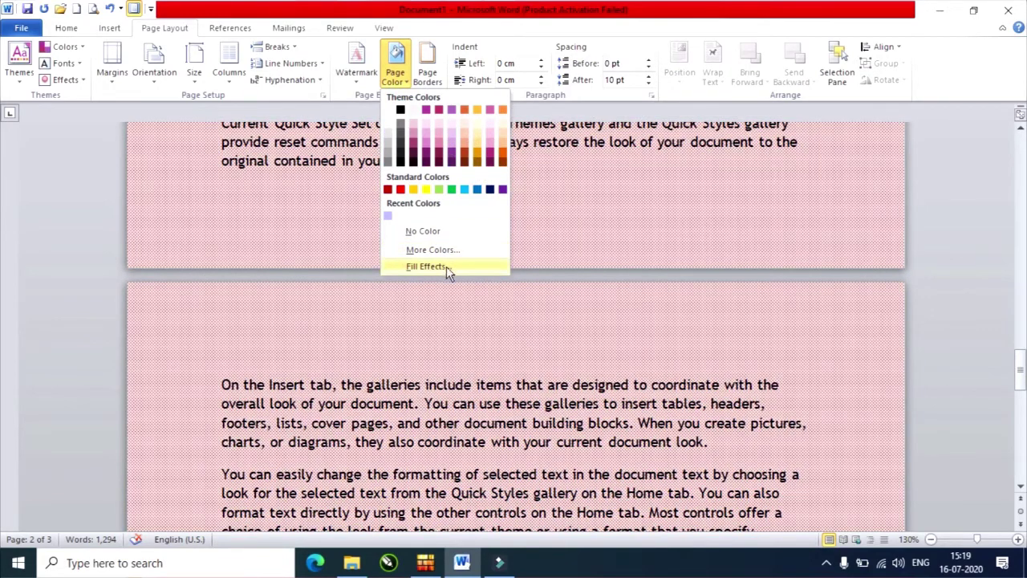
- Fill the page background with the ICON picture from the Desktop, tiling the IEC logo
click(444, 267)
click(515, 128)
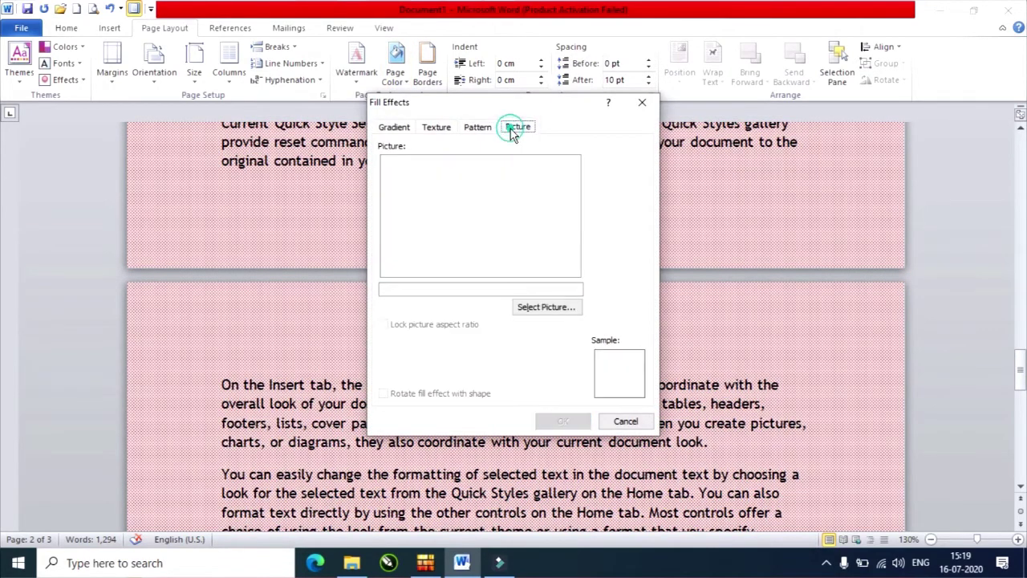
click(551, 298)
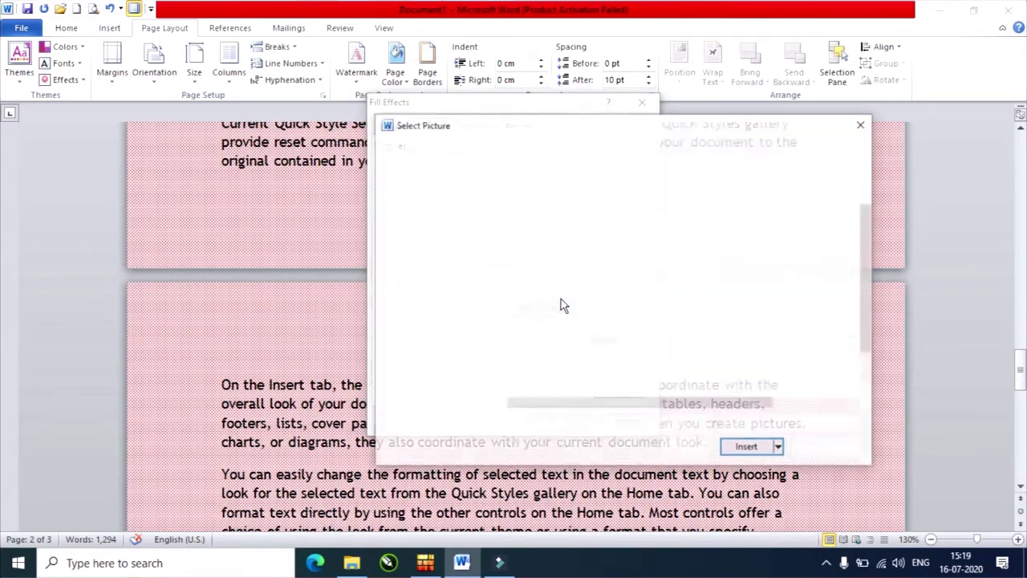
click(440, 242)
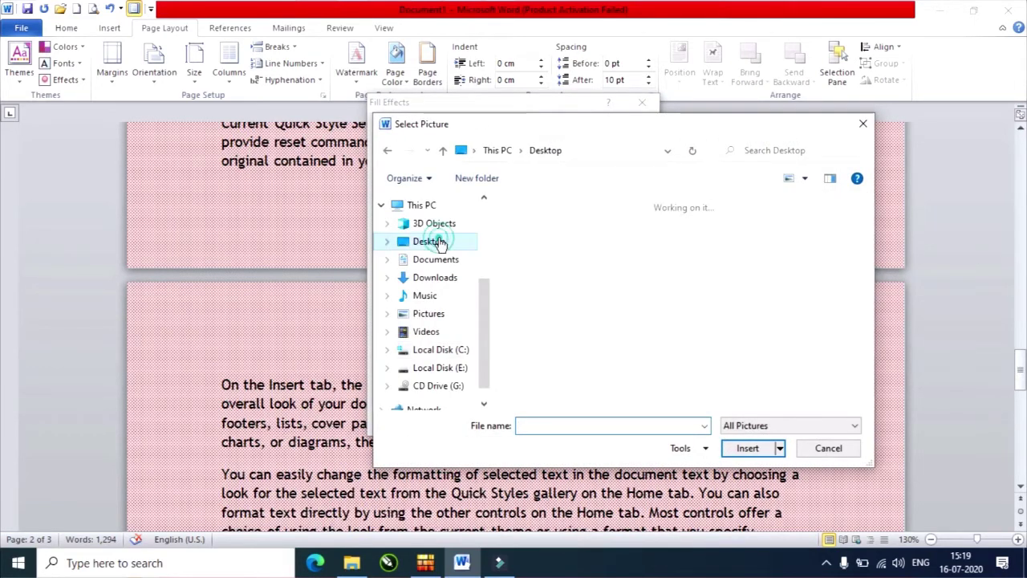
scroll(702, 317, down, 3)
click(807, 295)
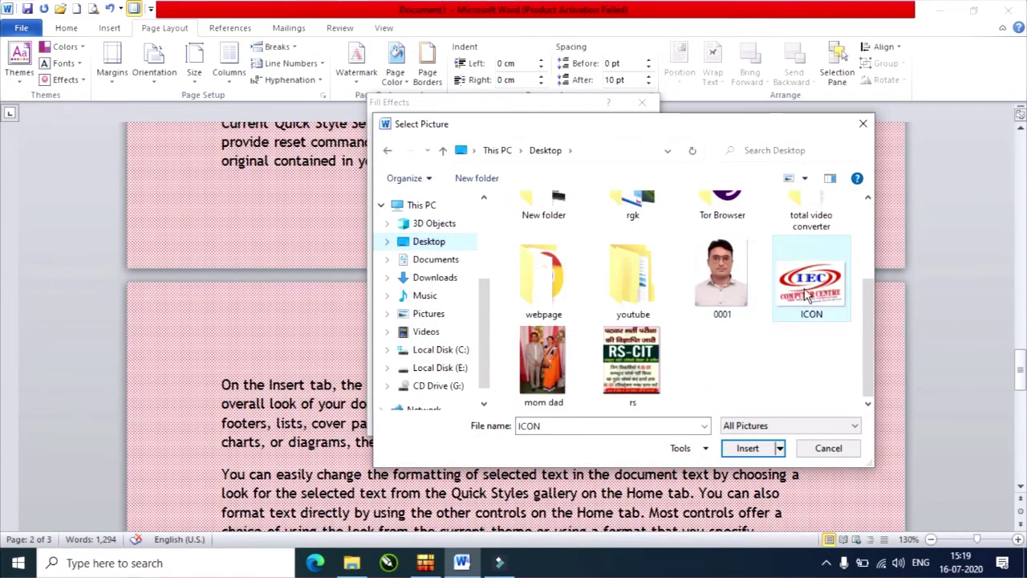
click(747, 448)
click(563, 422)
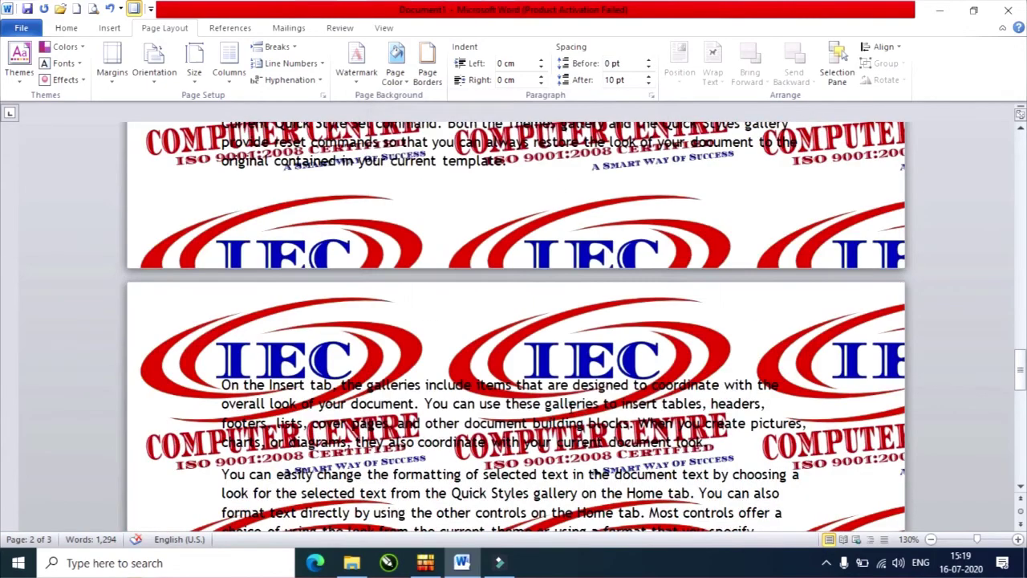
scroll(566, 425, down, 10)
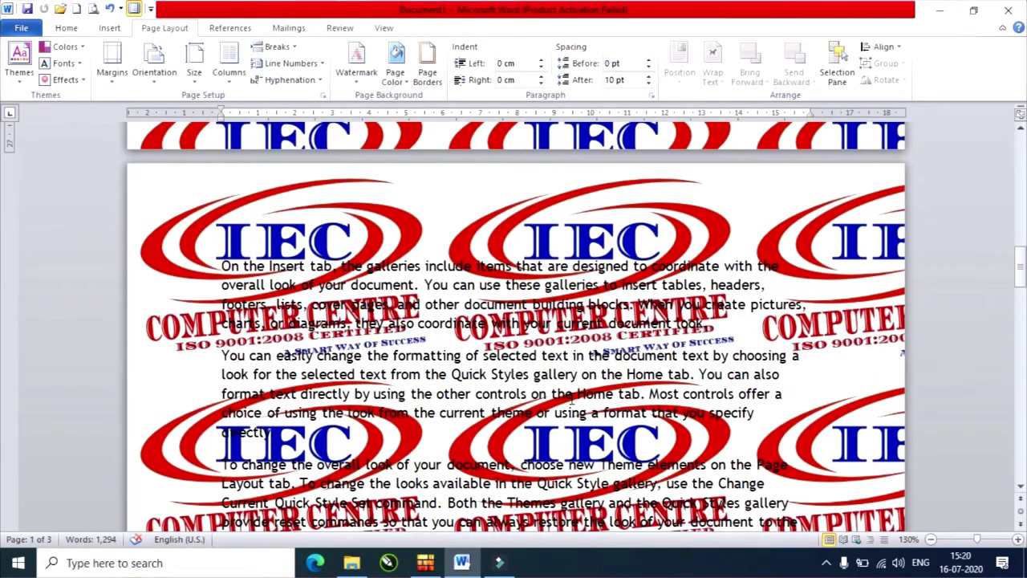
- Look through the Fill Effects tabs without changes, then set Page Color to No Color
click(396, 74)
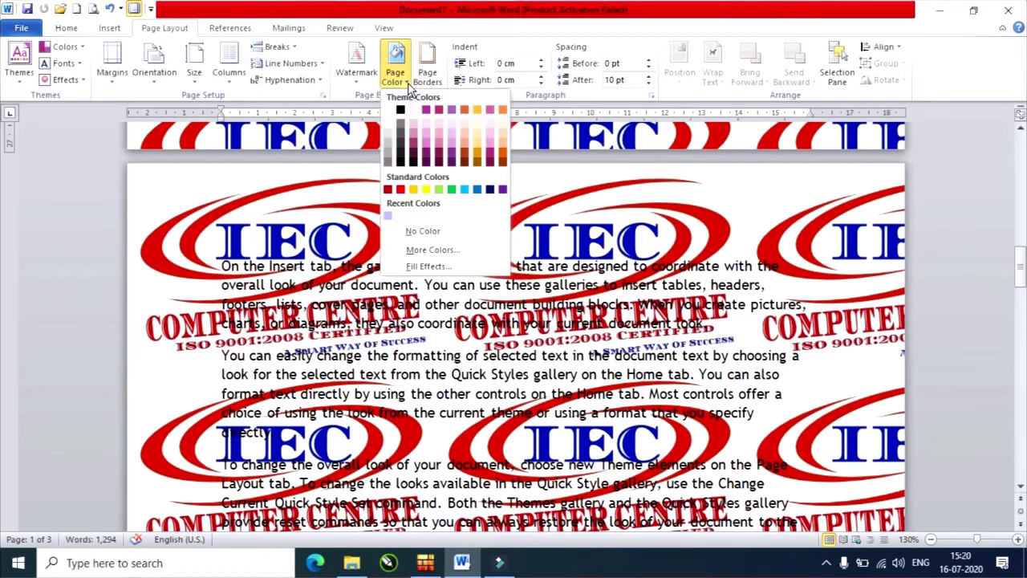
click(429, 265)
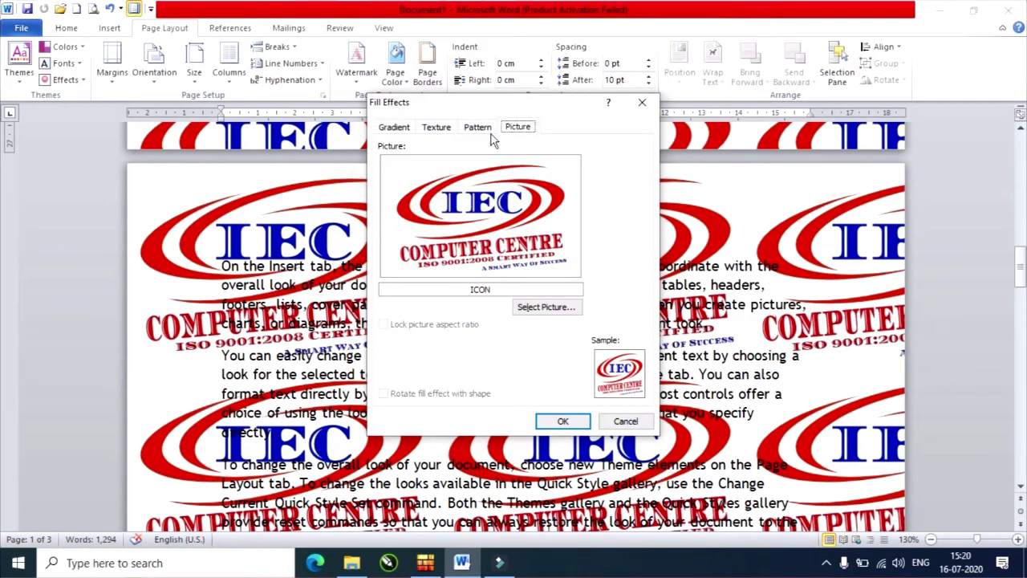
click(480, 128)
click(437, 127)
click(394, 127)
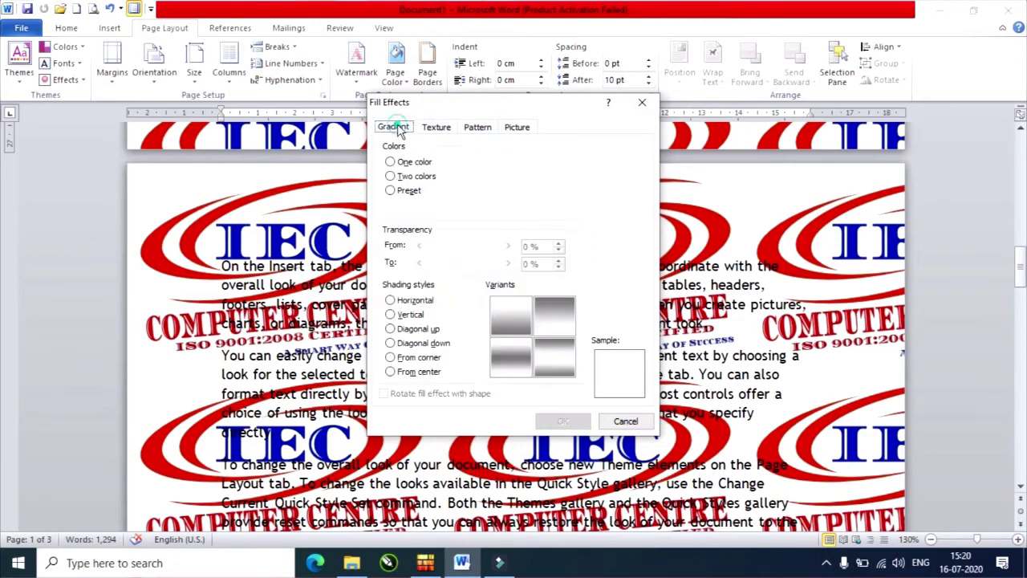
click(625, 420)
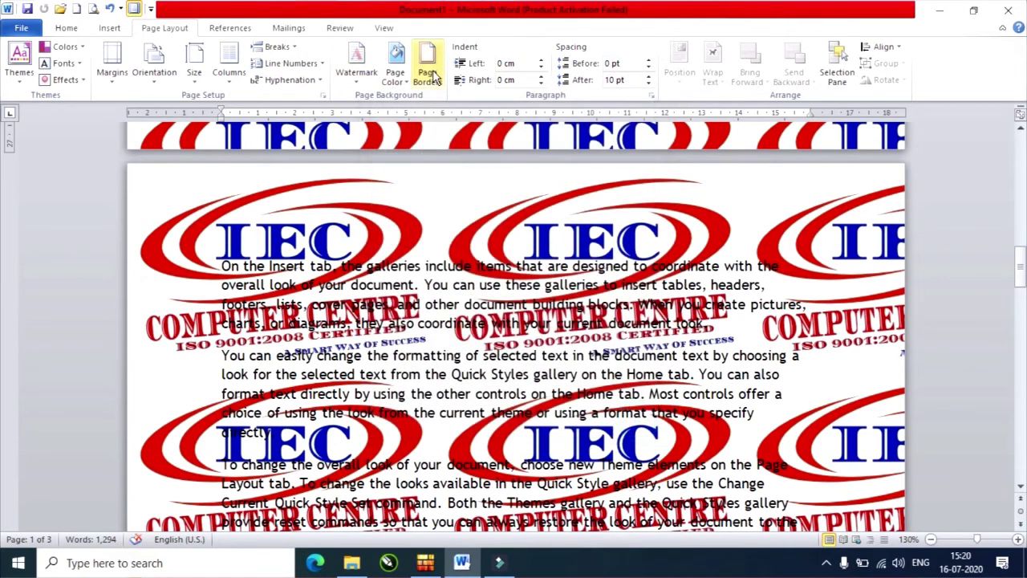
click(394, 70)
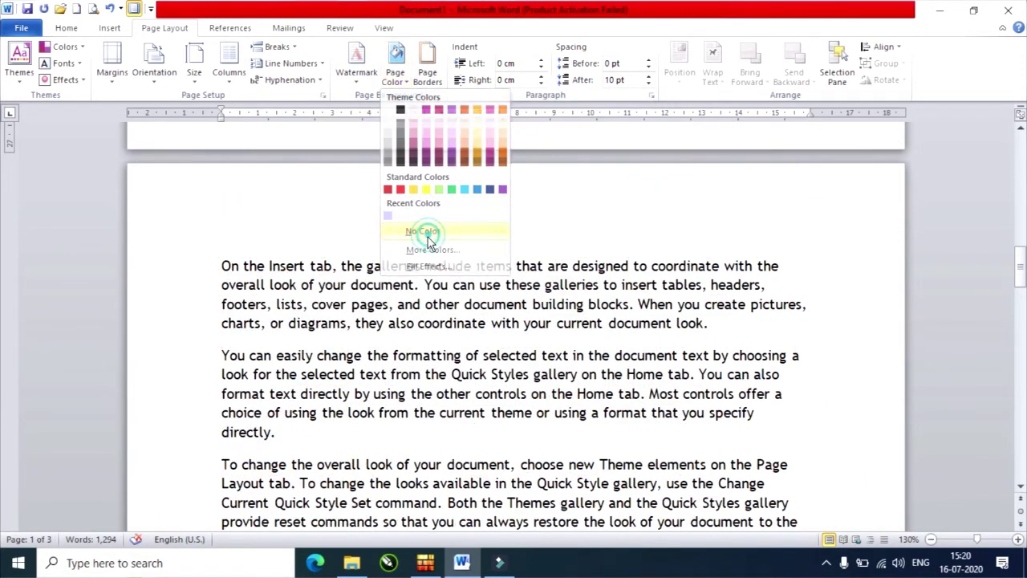
click(427, 232)
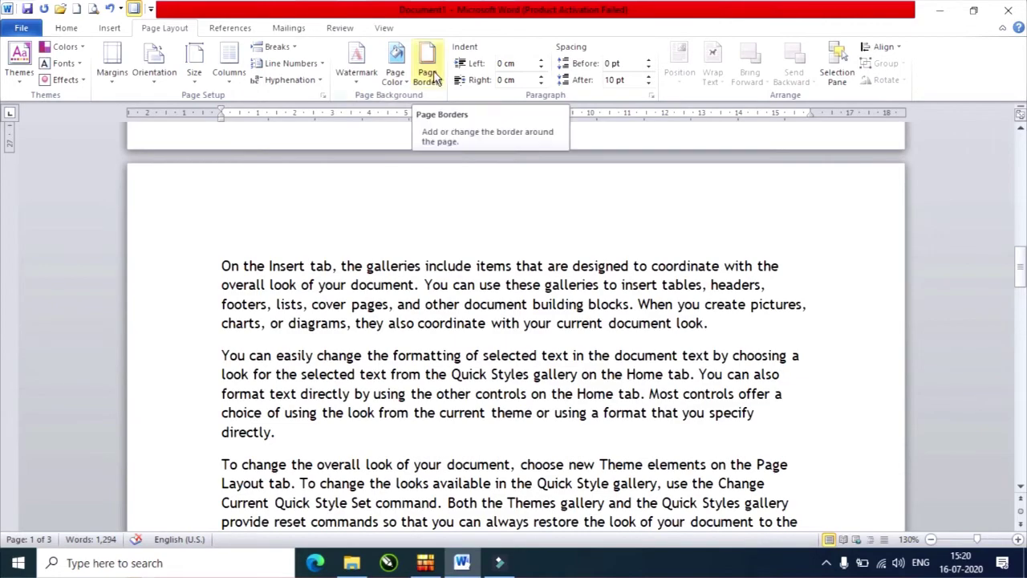
- Scroll down and place the insertion point in the 'To change the overall look' paragraph
scroll(802, 265, down, 5)
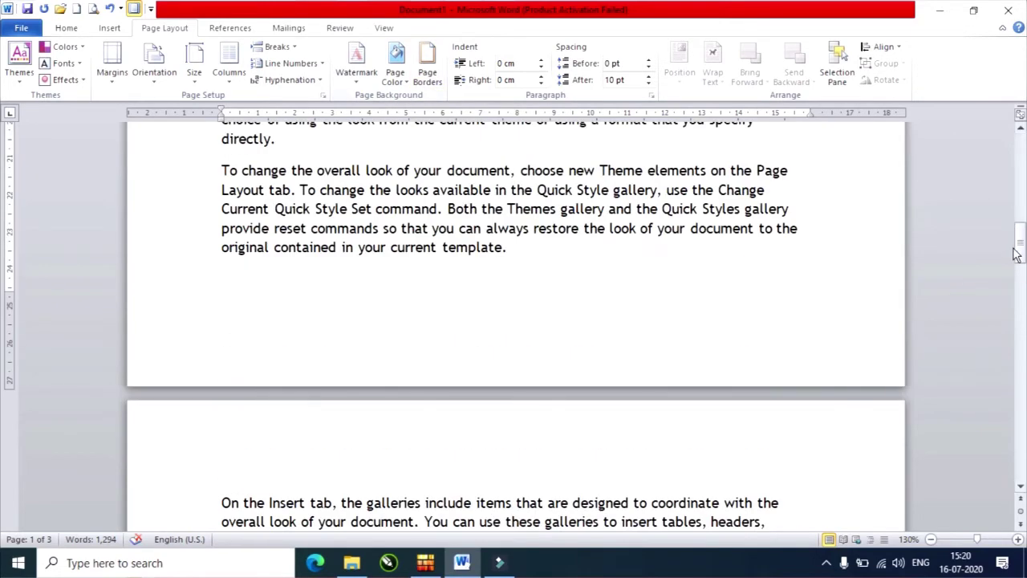
drag(1018, 255, 1019, 140)
scroll(499, 297, down, 1)
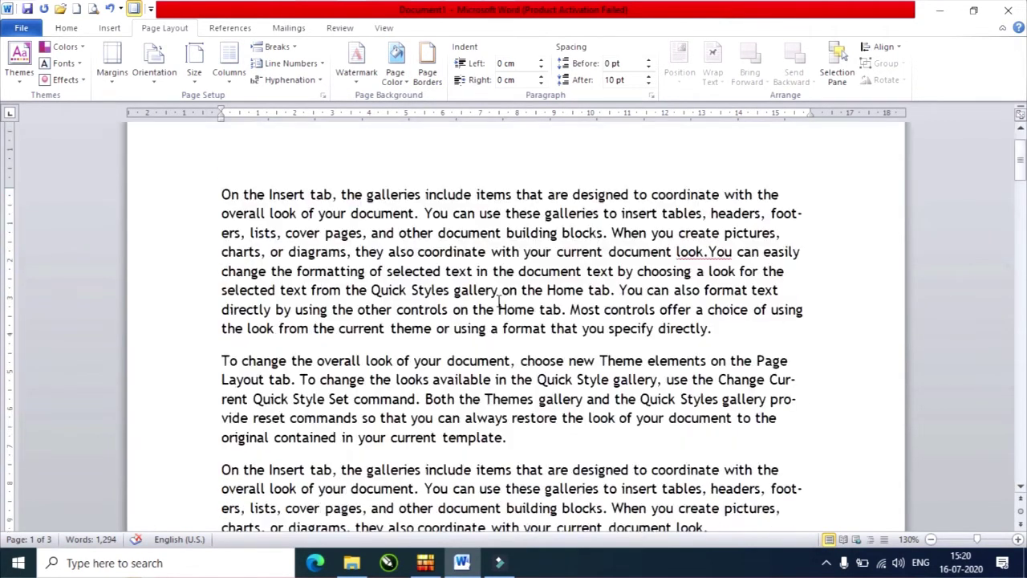
click(429, 380)
scroll(442, 321, down, 2)
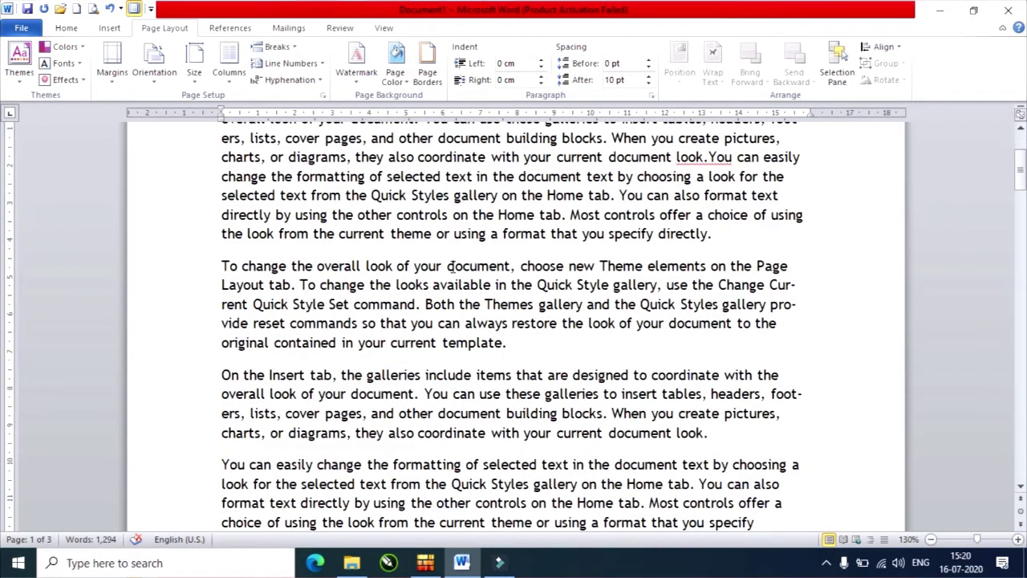
drag(241, 266, 512, 325)
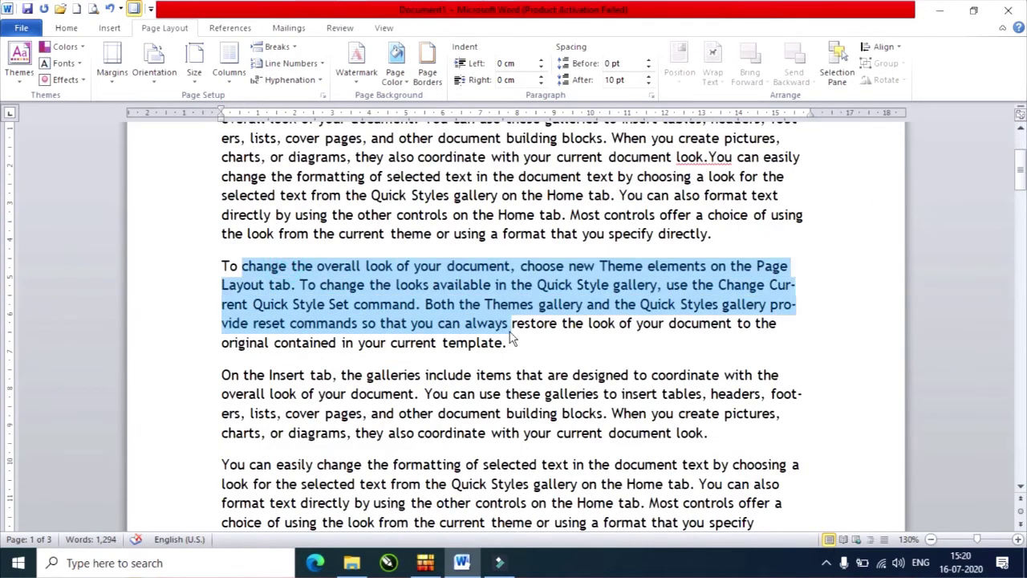
click(457, 306)
- Open Borders and Shading and review its Borders, Page Border and Shading tabs
click(427, 66)
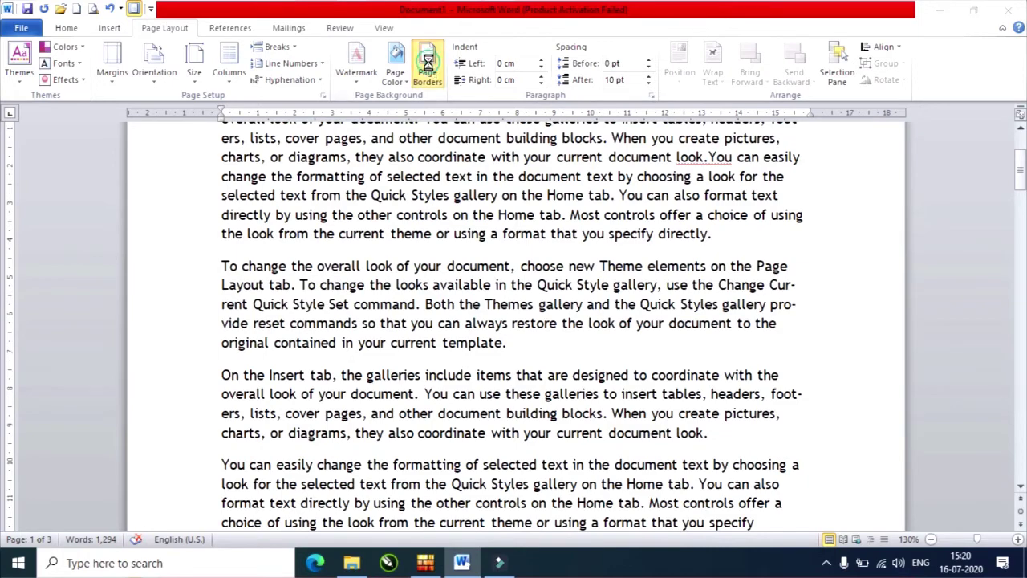
drag(470, 76, 743, 24)
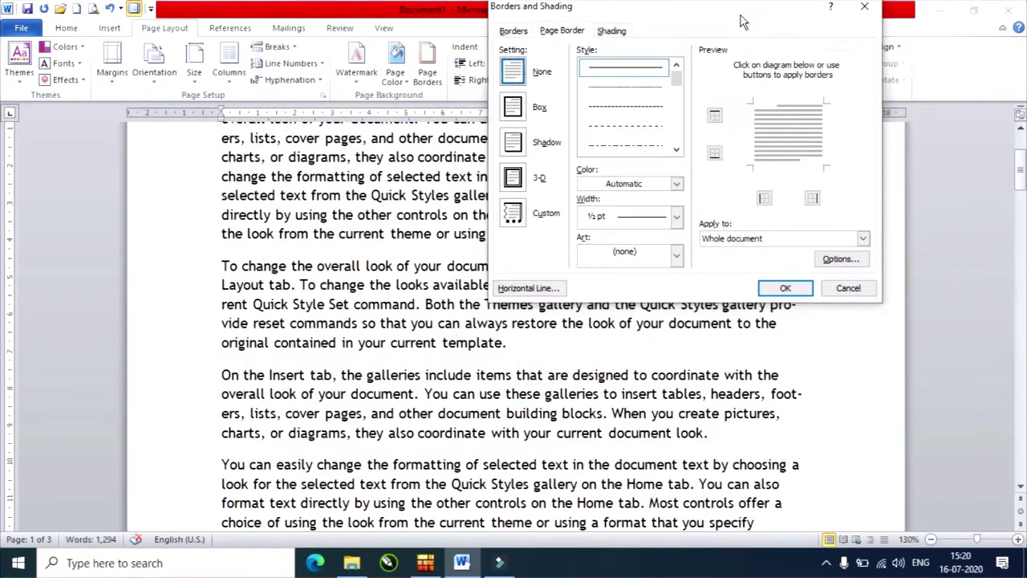
click(511, 34)
click(562, 34)
click(611, 34)
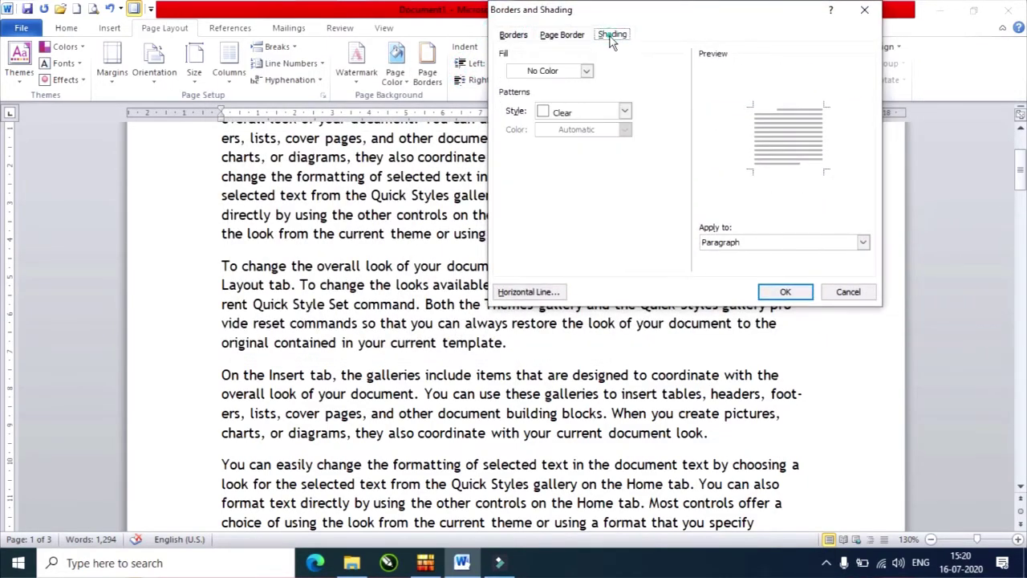
click(522, 35)
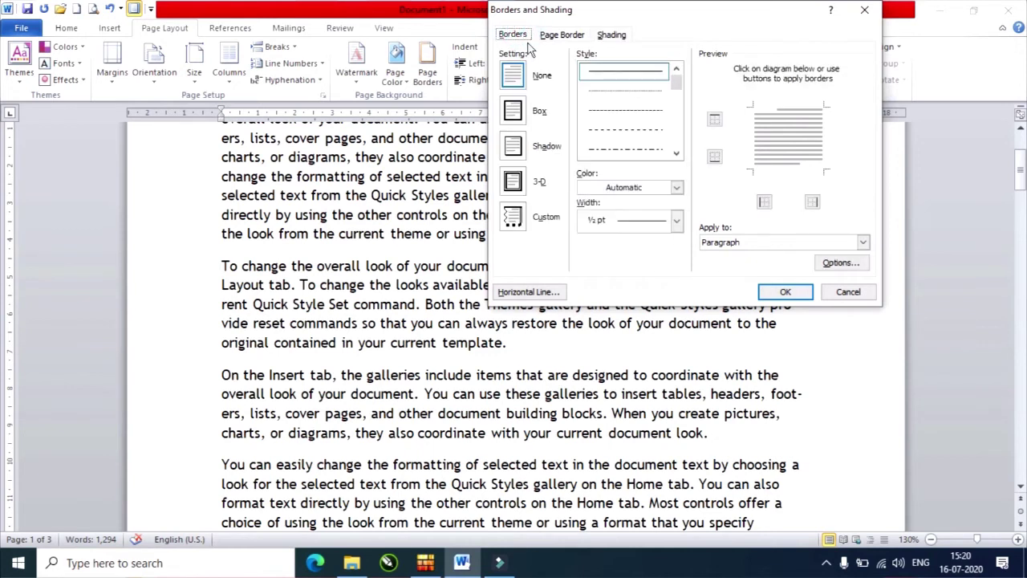
- Try a red dashed, shadowed paragraph border at 1½ pt
click(626, 129)
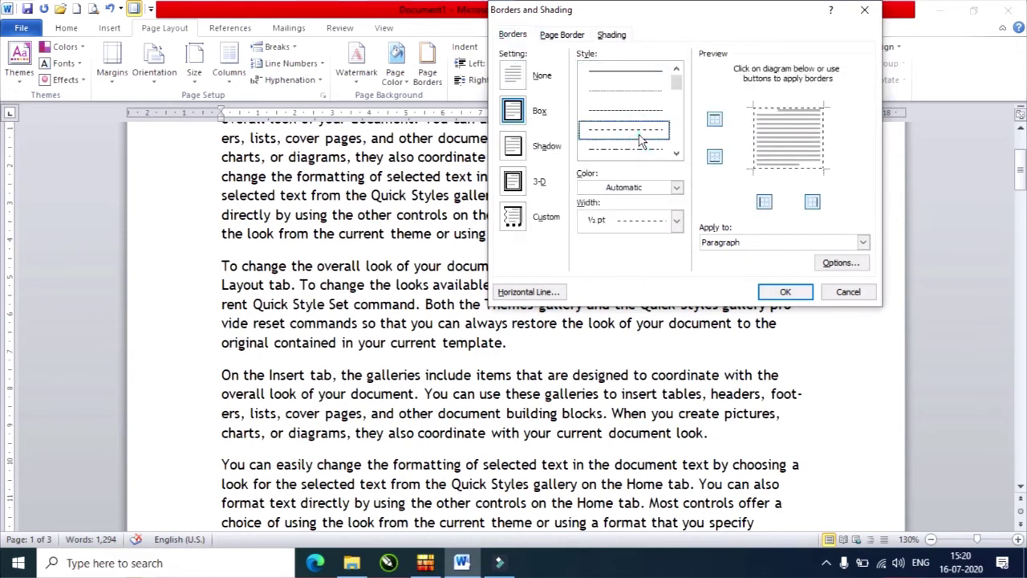
scroll(638, 132, down, 1)
click(514, 154)
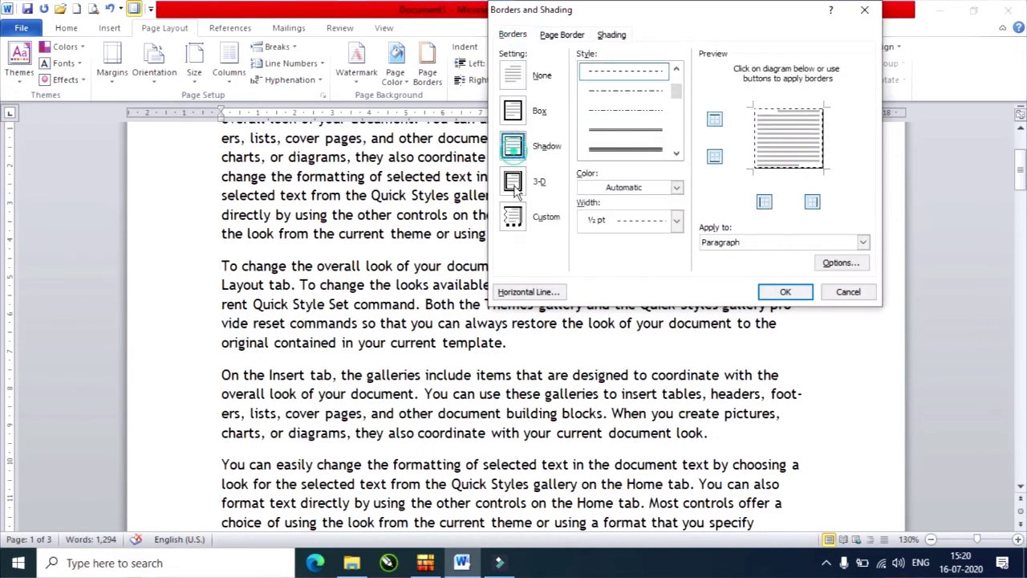
click(626, 187)
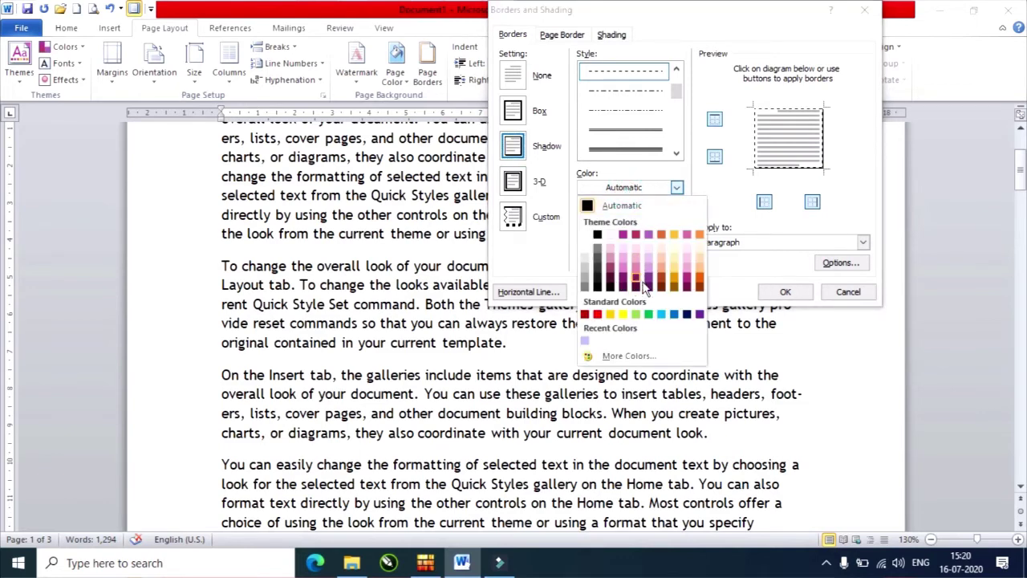
click(597, 314)
click(676, 220)
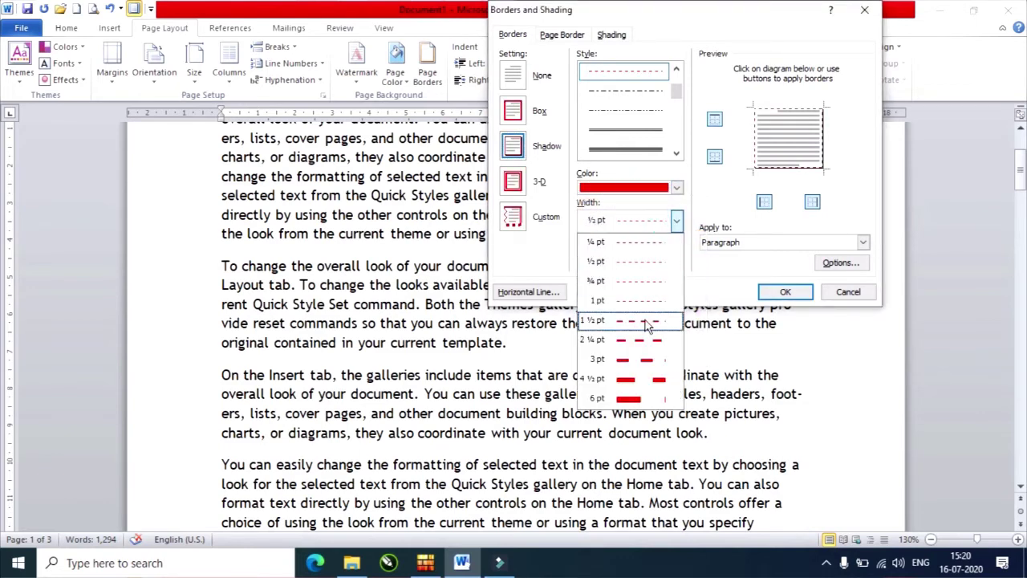
click(647, 322)
- Switch to a solid red 3 pt line on all four edges and apply it
click(677, 153)
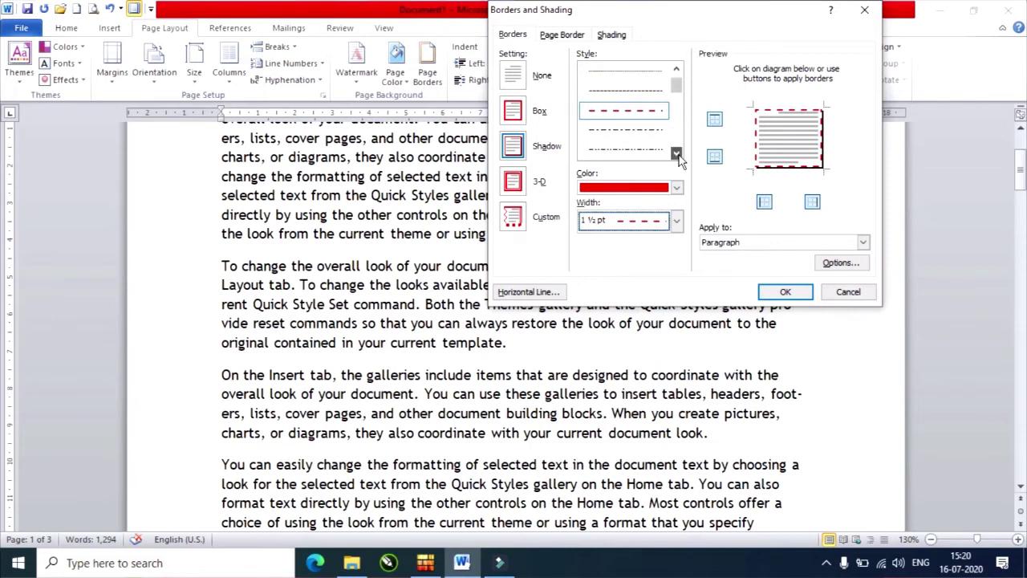
click(677, 153)
click(662, 151)
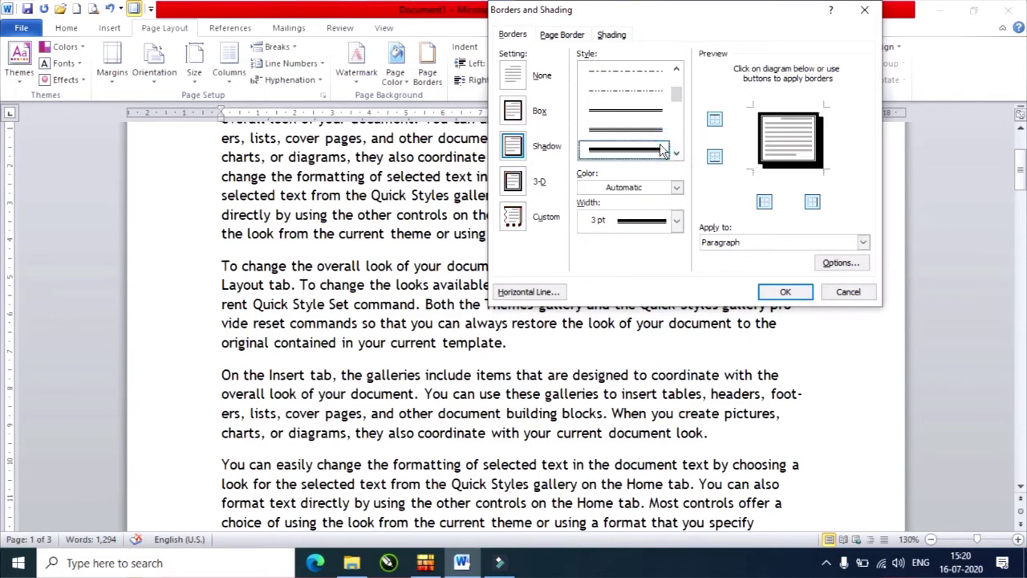
click(658, 192)
click(597, 314)
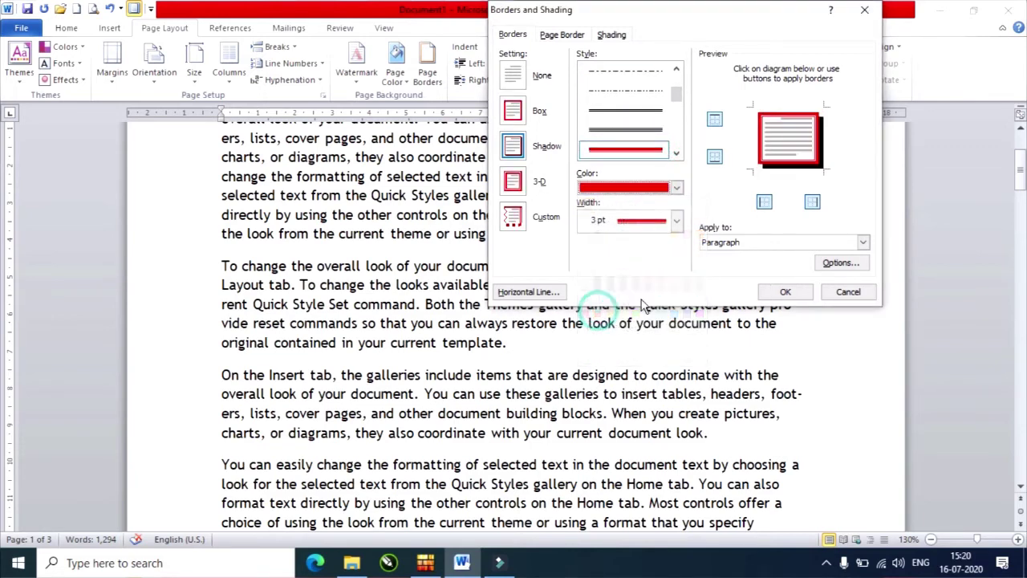
click(715, 121)
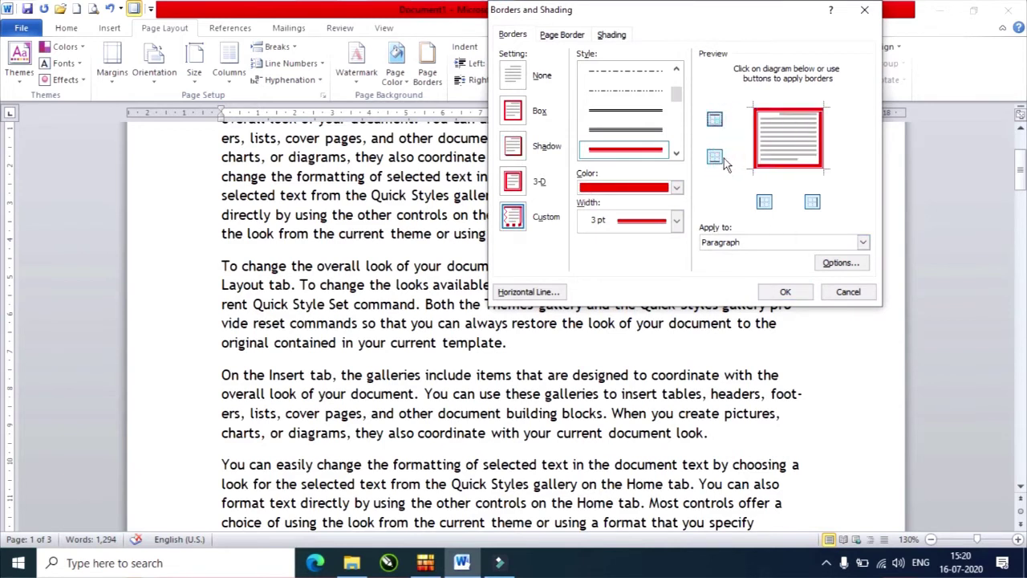
click(723, 159)
click(764, 203)
click(764, 205)
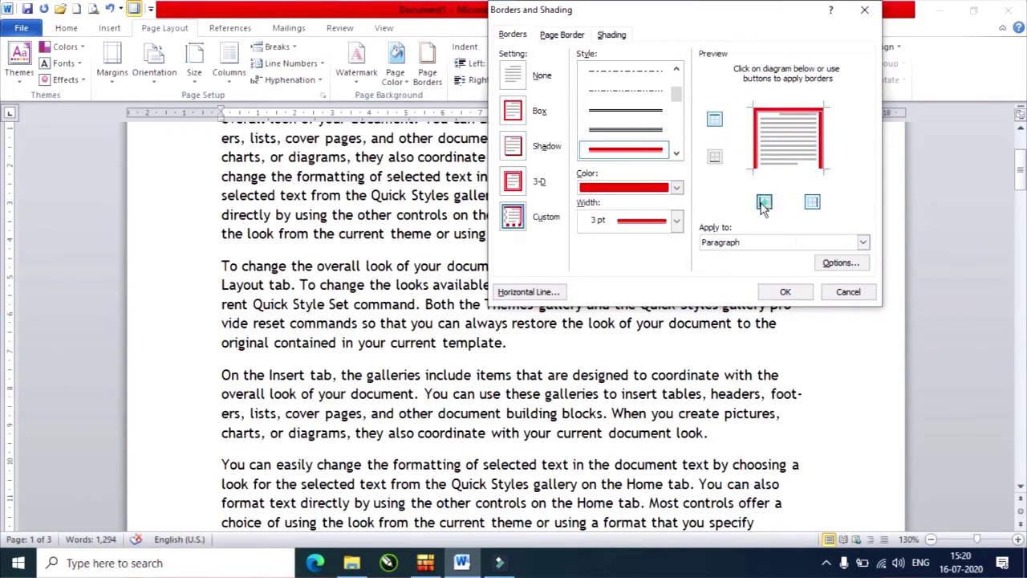
click(715, 156)
click(782, 292)
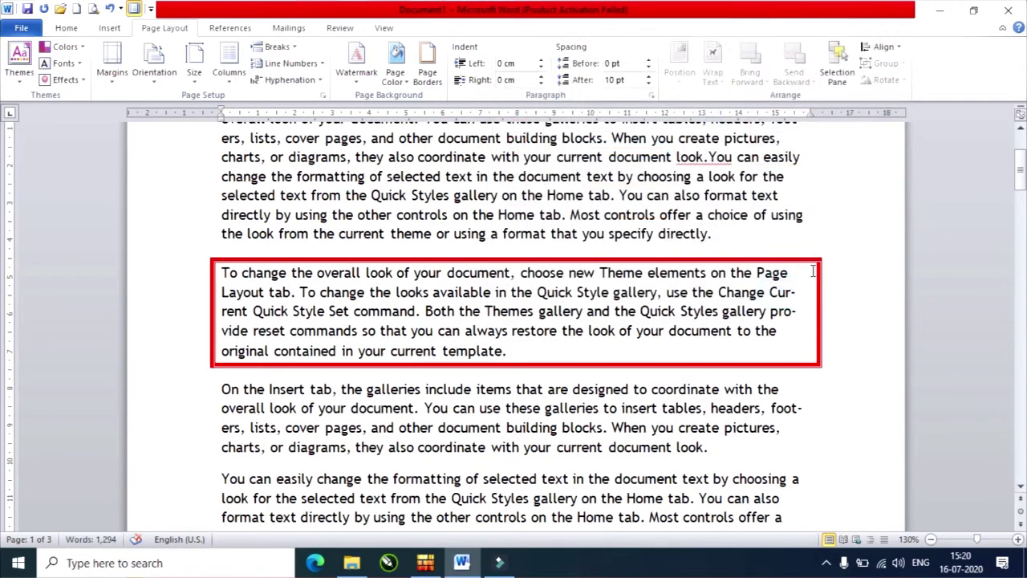
- Try a light purple page border colour with Shadow and then 3-D settings
click(426, 71)
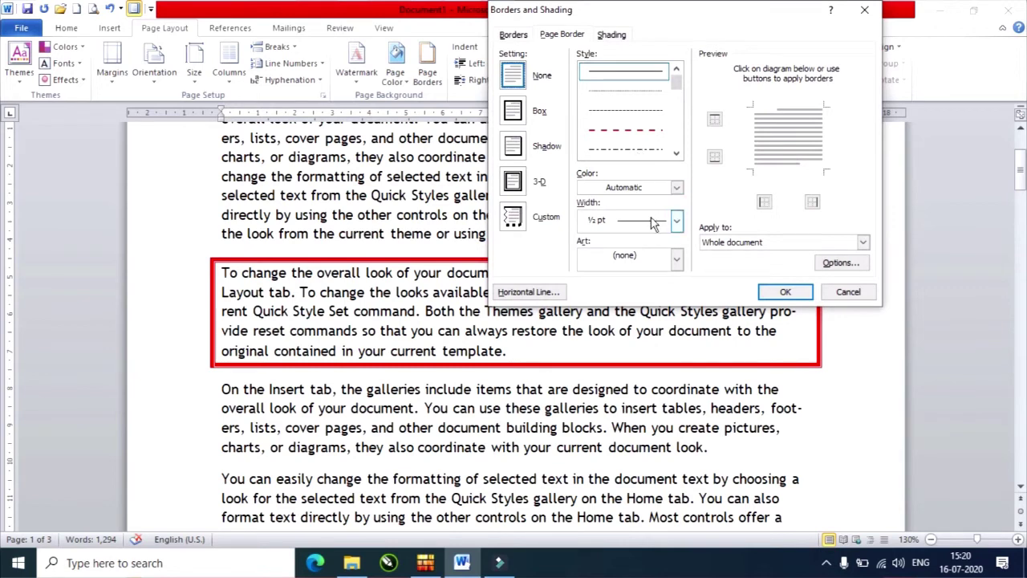
click(677, 188)
click(644, 254)
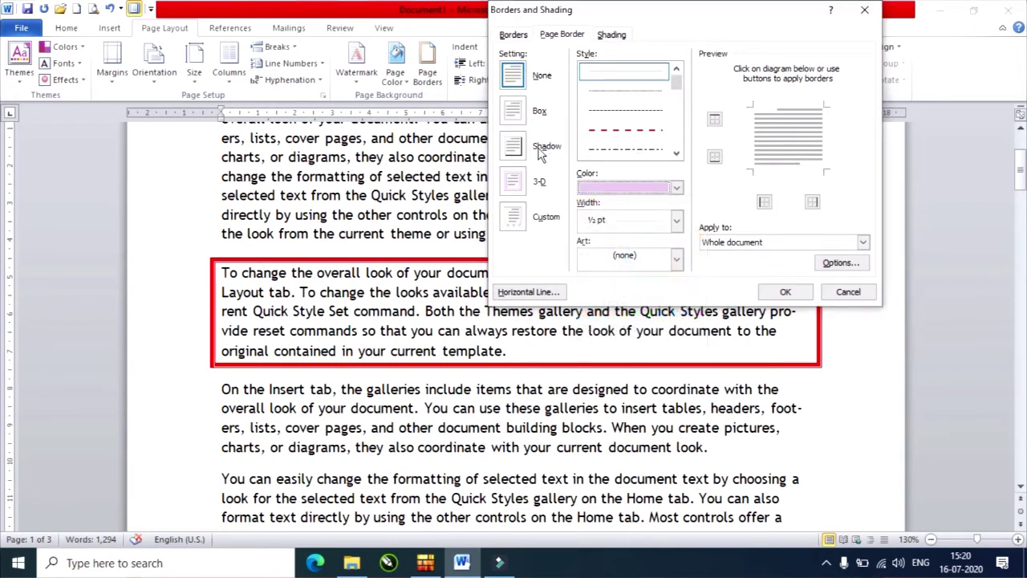
click(515, 146)
click(514, 181)
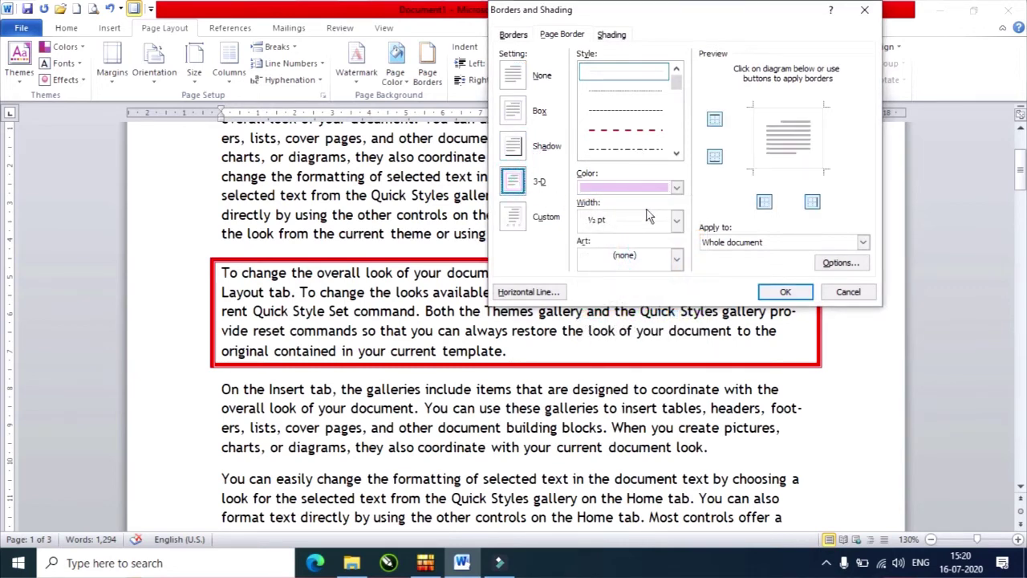
- Apply the green Christmas-tree art border to every page and scroll to the next page
click(677, 256)
scroll(676, 268, down, 5)
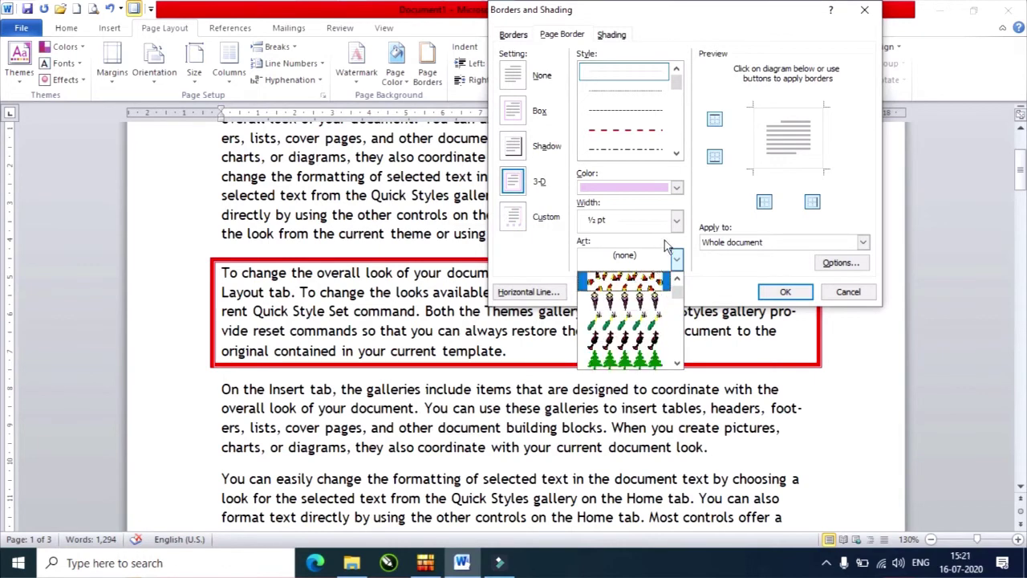
scroll(654, 277, down, 3)
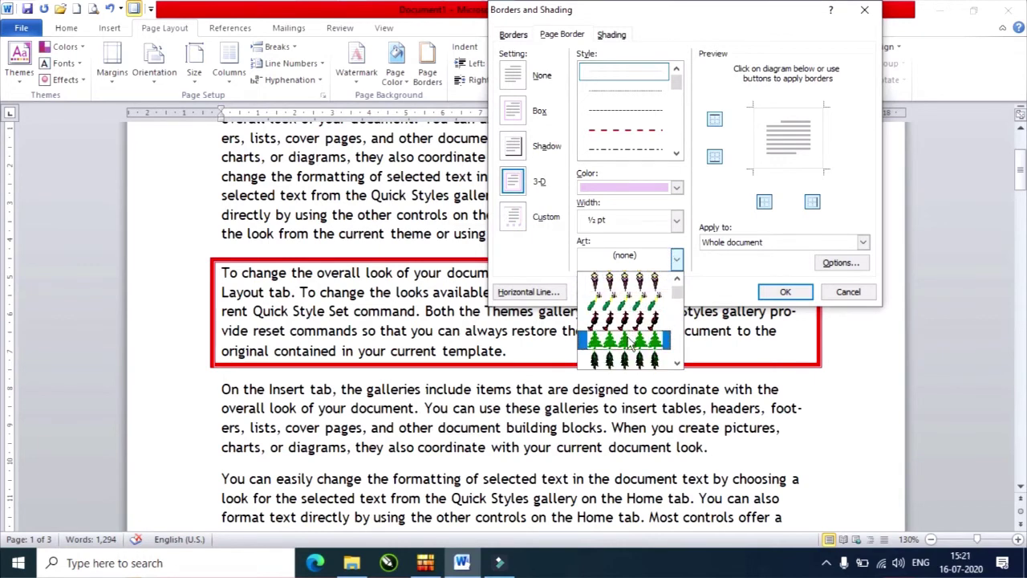
click(626, 321)
click(784, 291)
scroll(767, 325, up, 3)
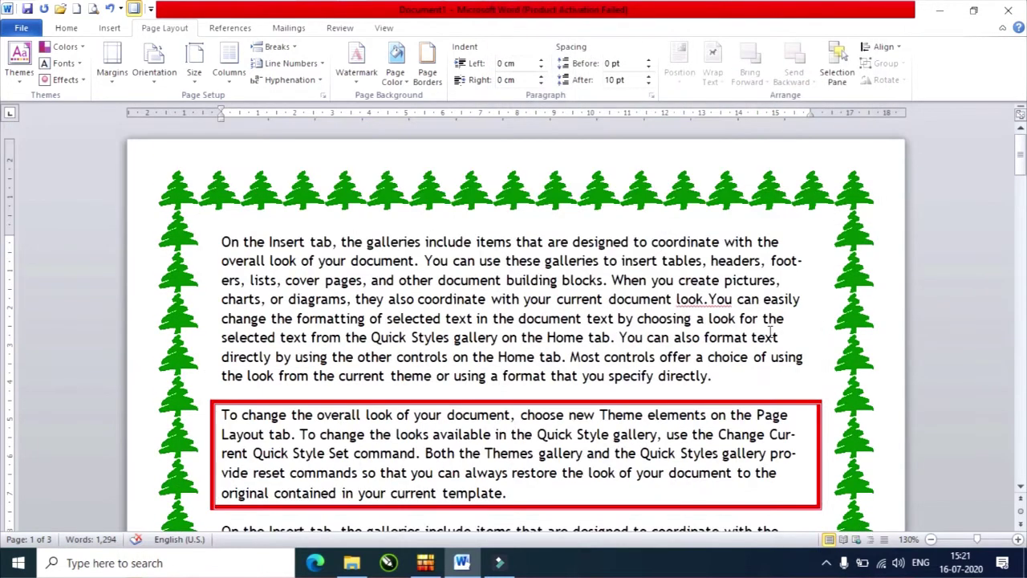
scroll(783, 341, down, 5)
scroll(791, 348, down, 5)
scroll(792, 348, down, 5)
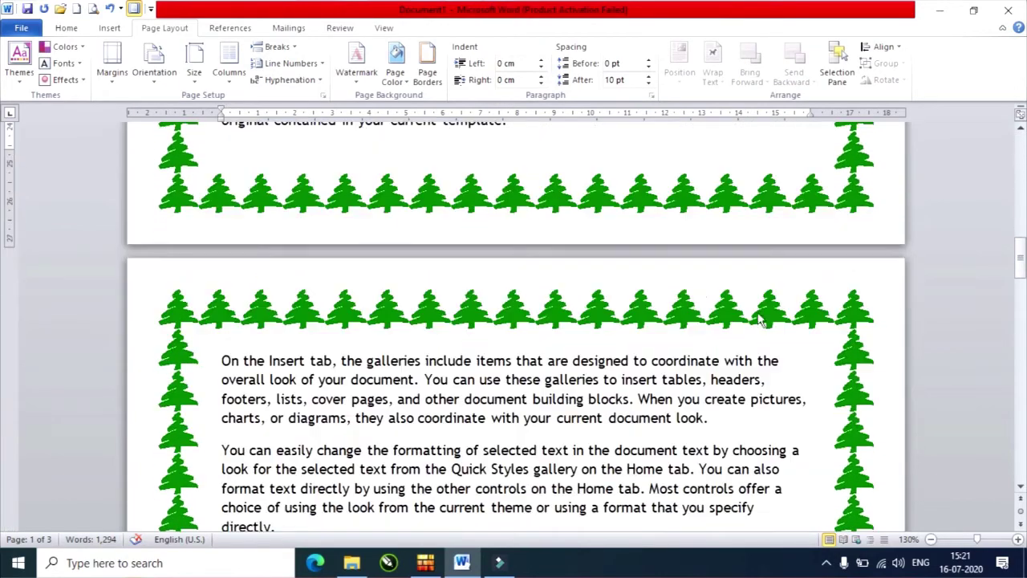
- Shade the paragraph with a 5% magenta pattern, then undo shading, page border and red box
click(427, 64)
click(611, 33)
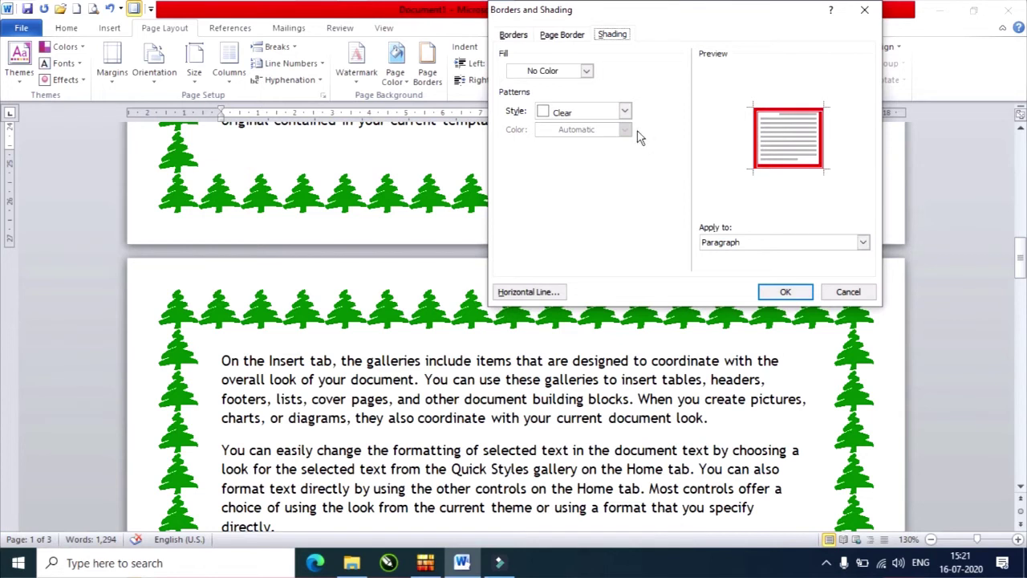
click(602, 111)
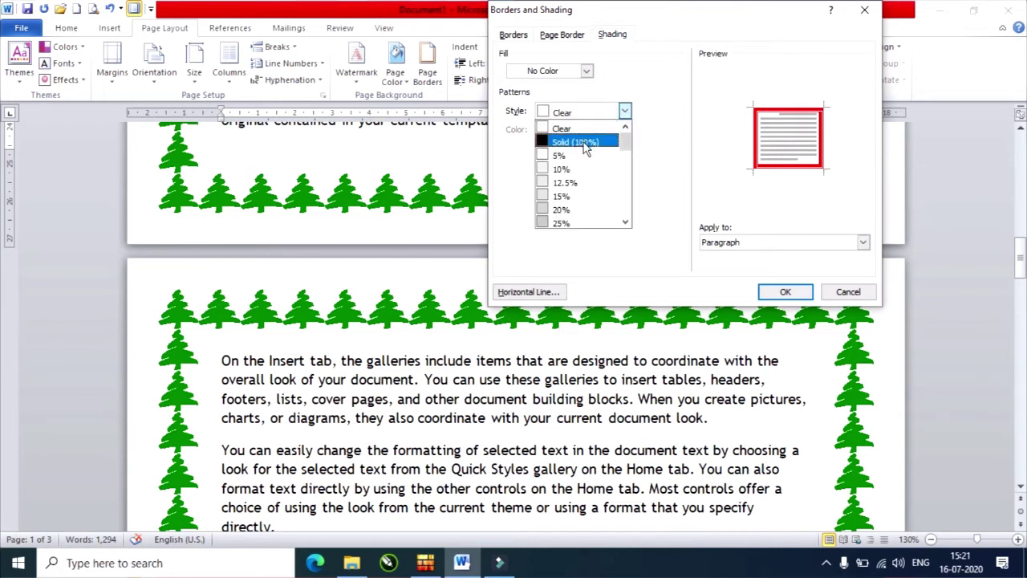
click(587, 155)
click(586, 71)
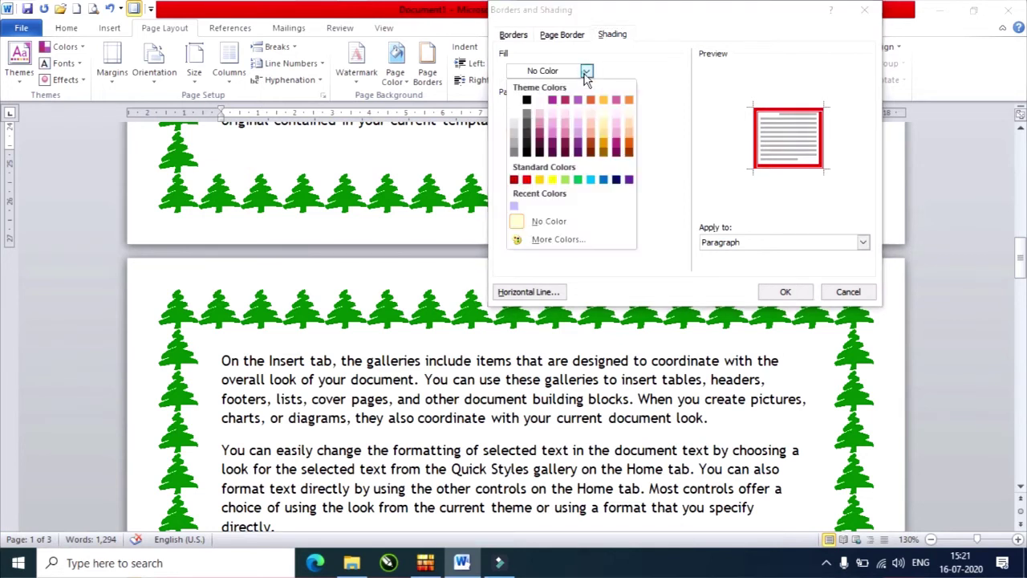
click(553, 100)
click(786, 291)
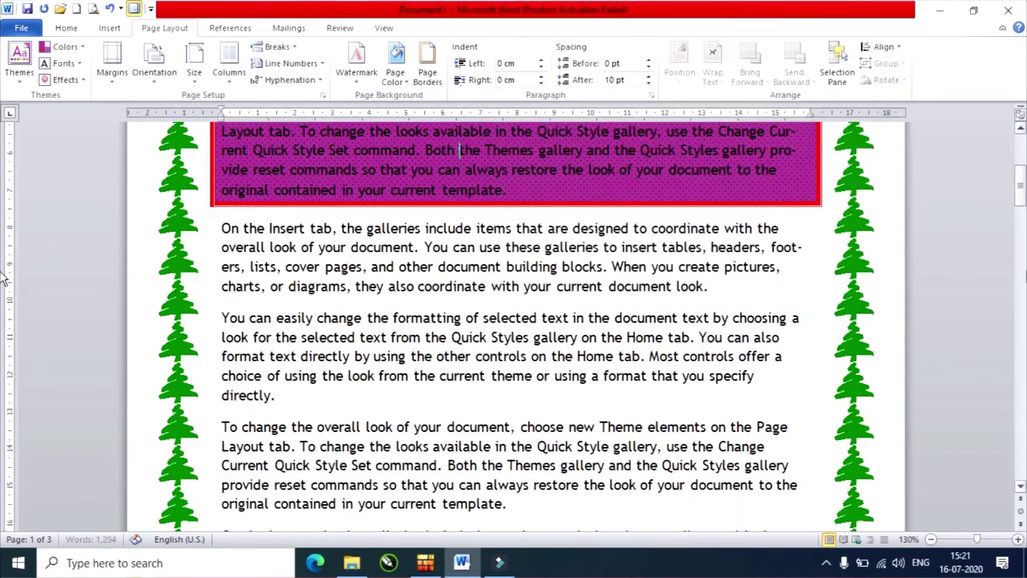
scroll(508, 377, up, 1)
scroll(507, 377, up, 2)
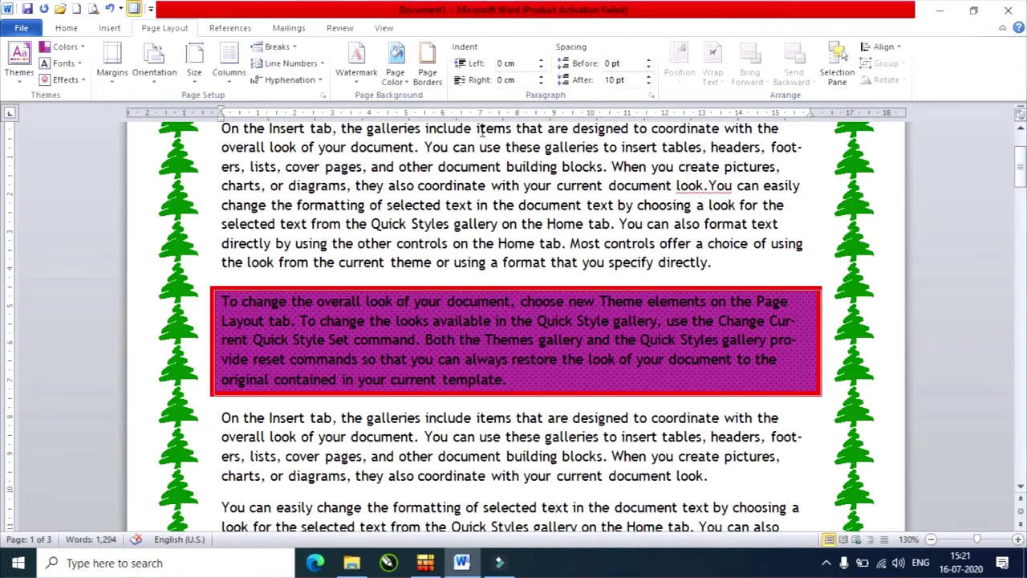
key(ctrl+z)
key(ctrl+z)
key(ctrl+z)
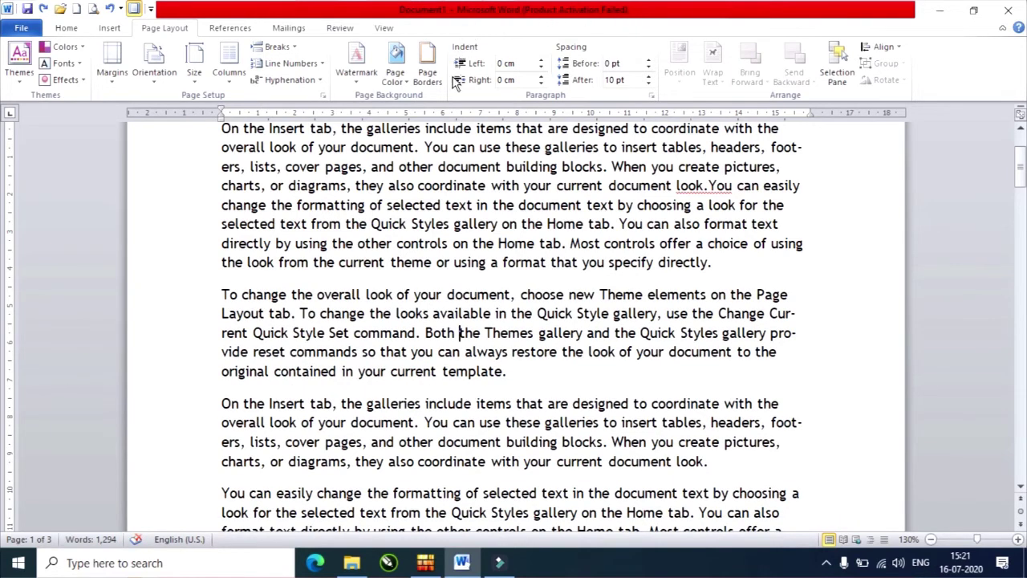
click(68, 31)
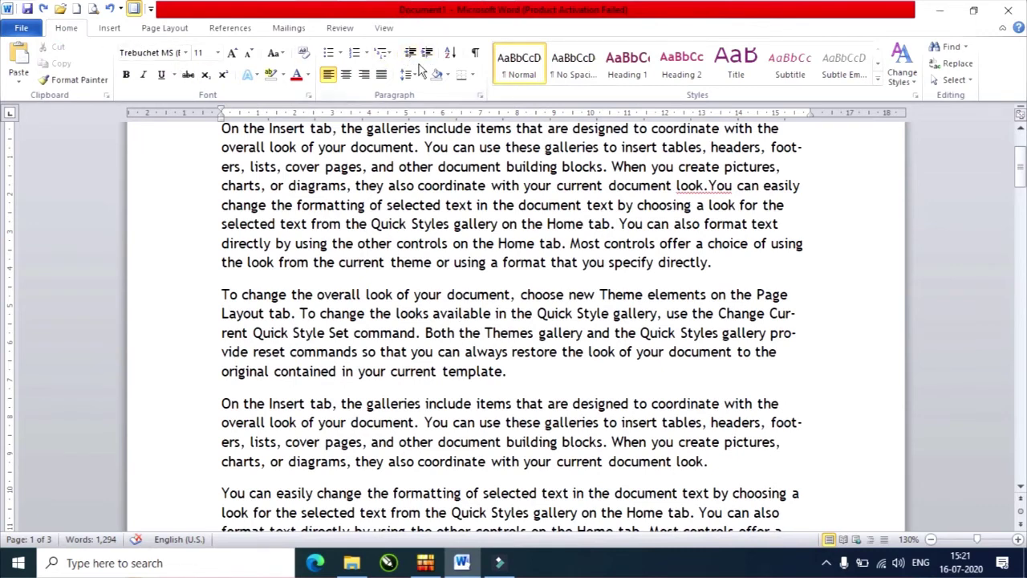
click(408, 75)
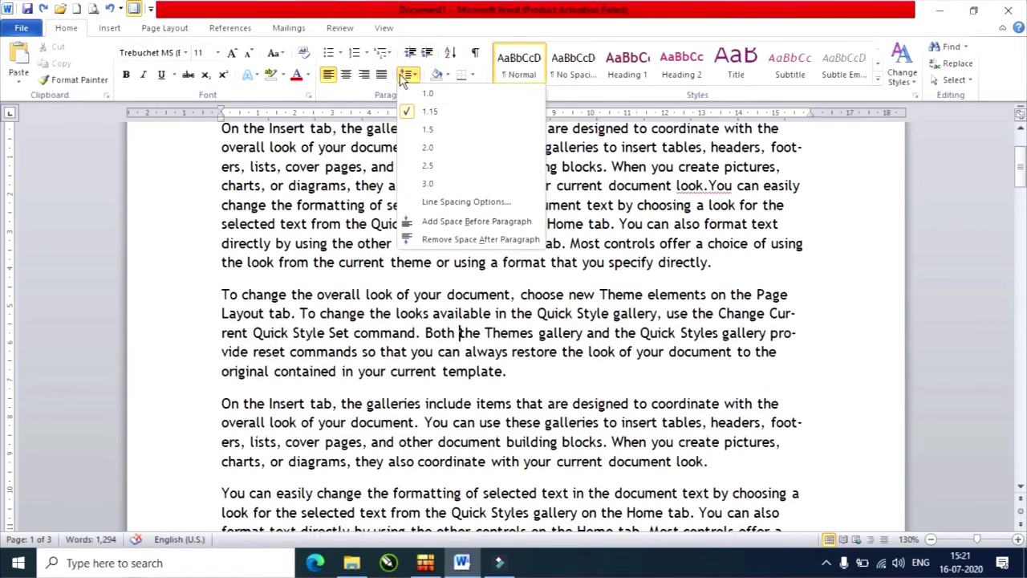
click(179, 28)
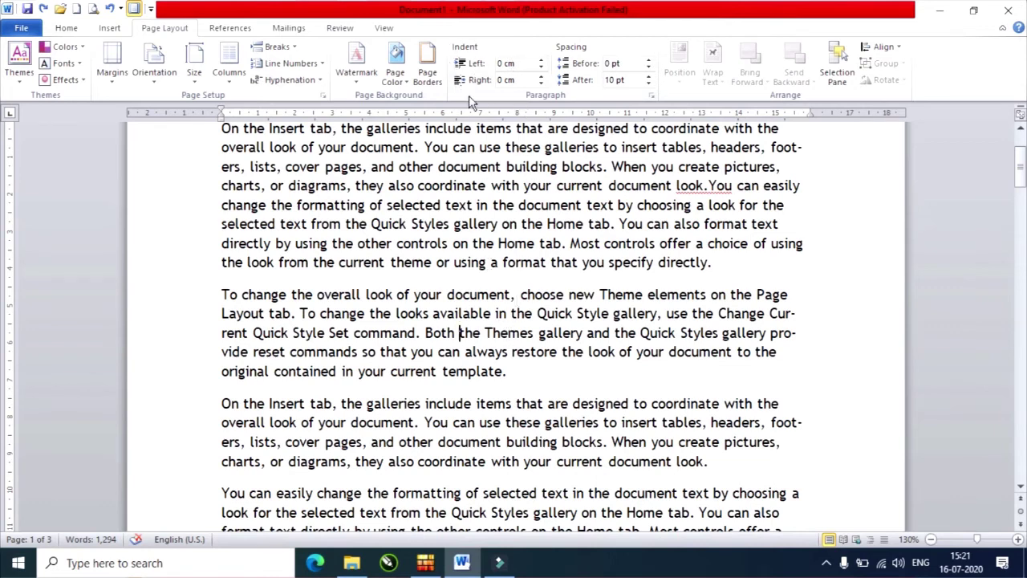
click(542, 61)
click(542, 60)
click(542, 60)
click(541, 60)
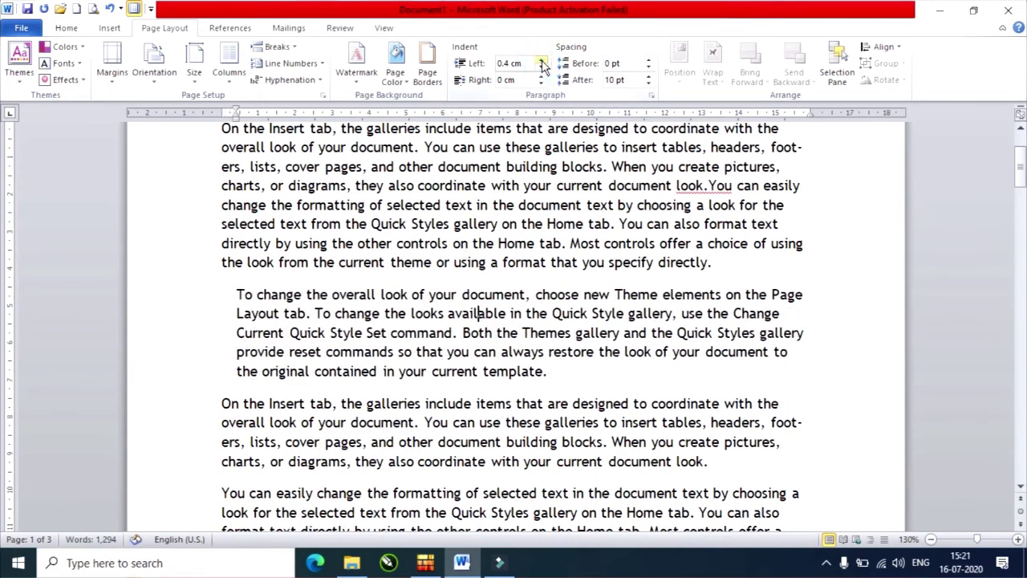
click(542, 60)
click(541, 60)
click(541, 77)
click(542, 77)
click(542, 77)
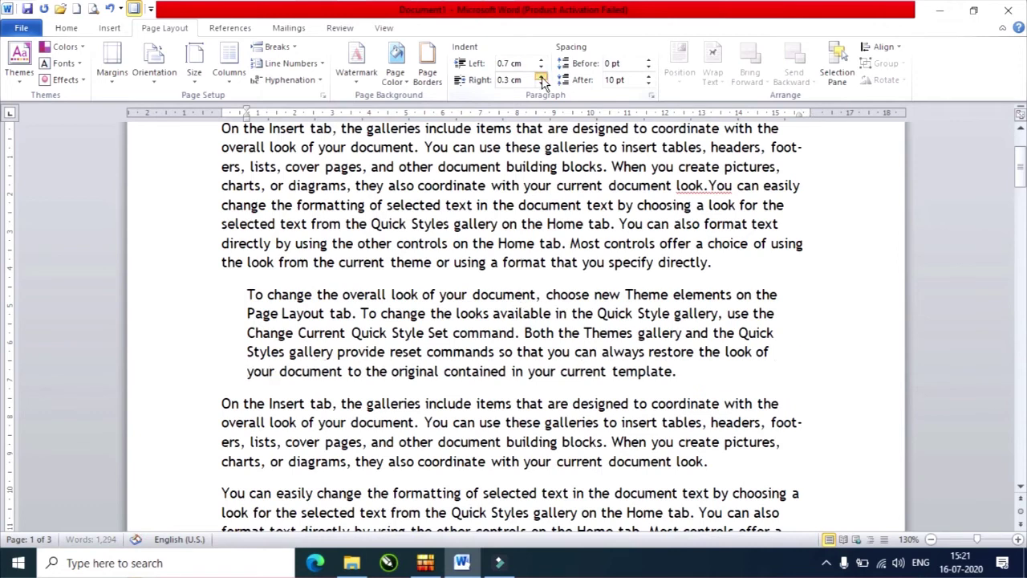
click(542, 77)
click(542, 77)
click(541, 77)
click(541, 84)
click(541, 83)
click(541, 84)
click(541, 83)
click(541, 83)
click(541, 84)
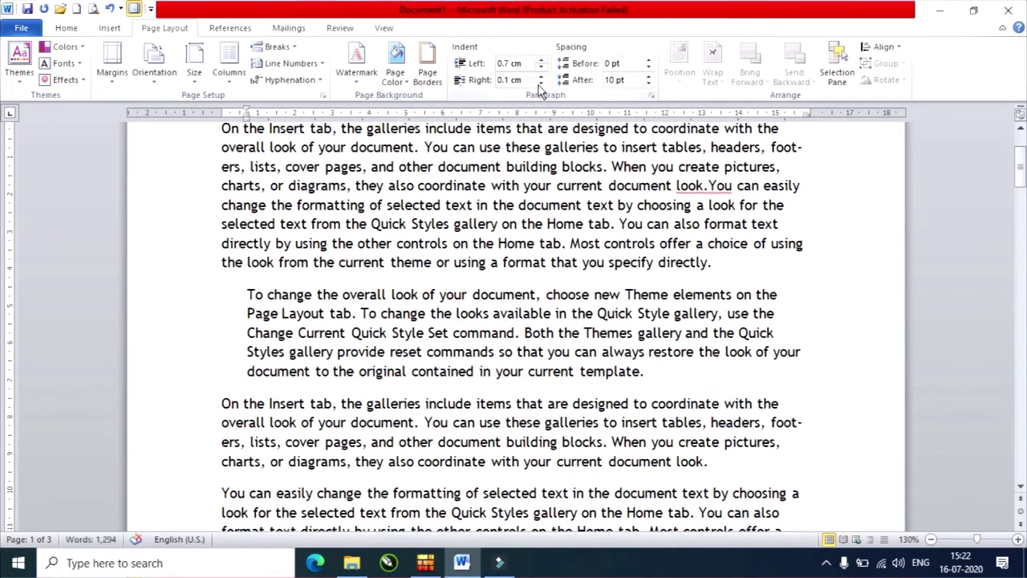
click(541, 84)
click(541, 68)
click(542, 67)
click(541, 67)
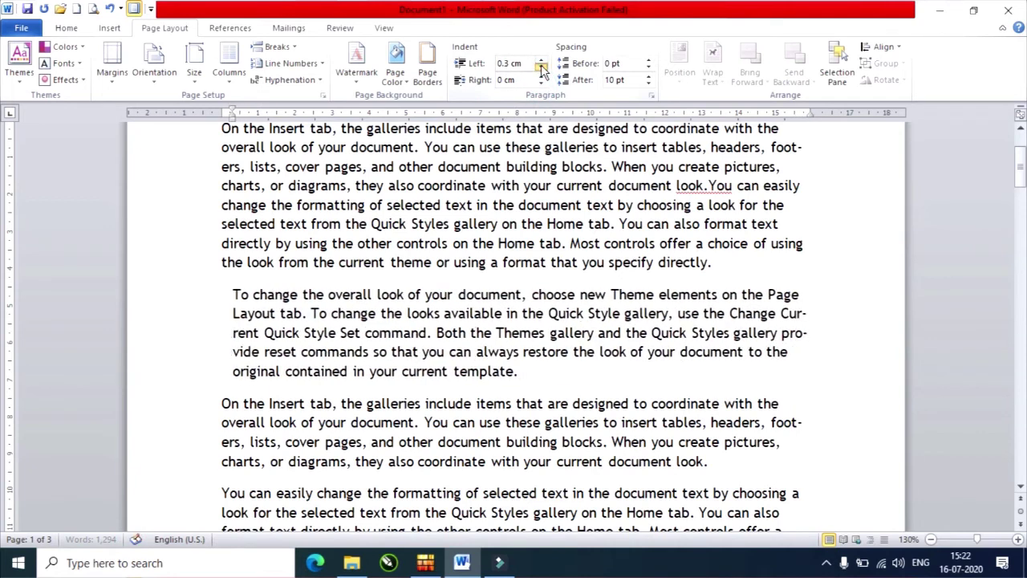
click(542, 67)
click(542, 67)
click(542, 68)
click(542, 67)
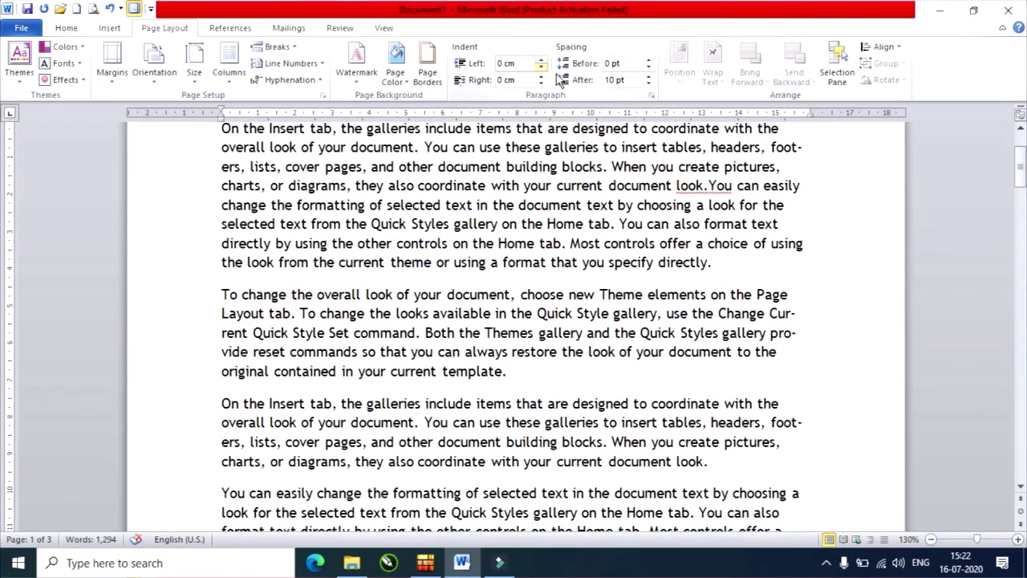
- Set the paragraph's Spacing Before to 18 pt
click(649, 61)
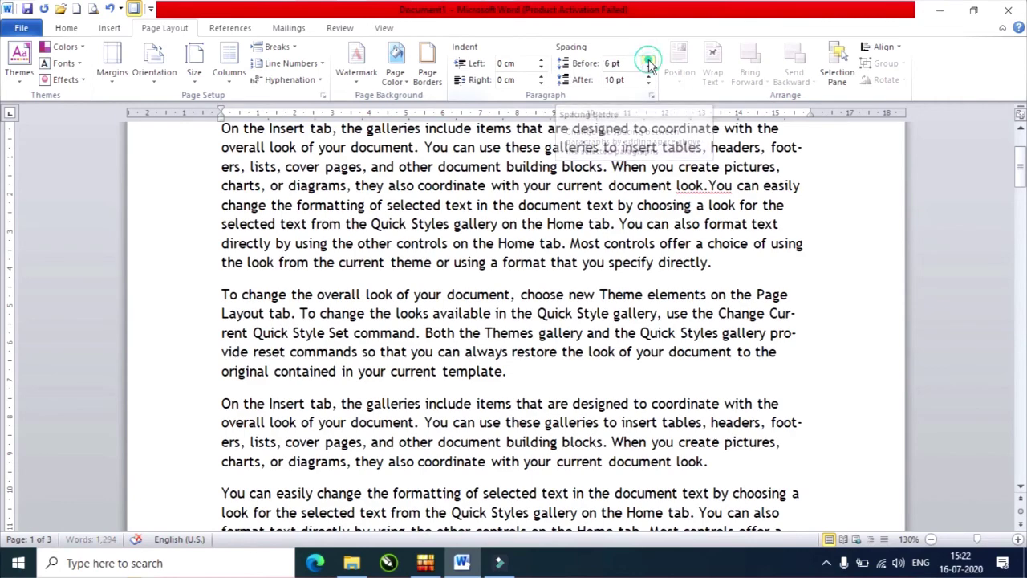
click(648, 61)
click(648, 61)
click(648, 61)
click(648, 61)
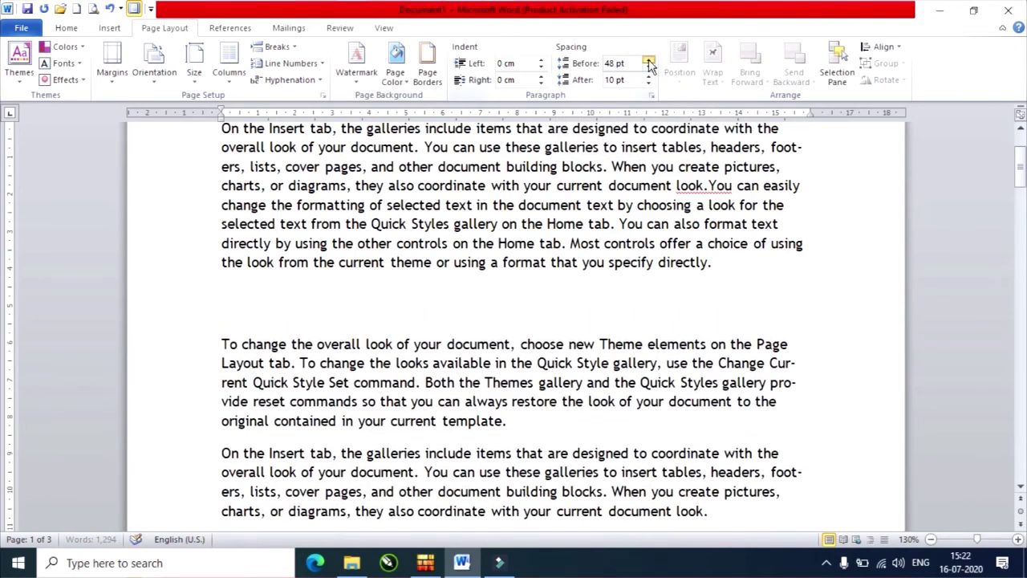
click(649, 62)
click(650, 70)
click(649, 69)
click(650, 70)
click(650, 70)
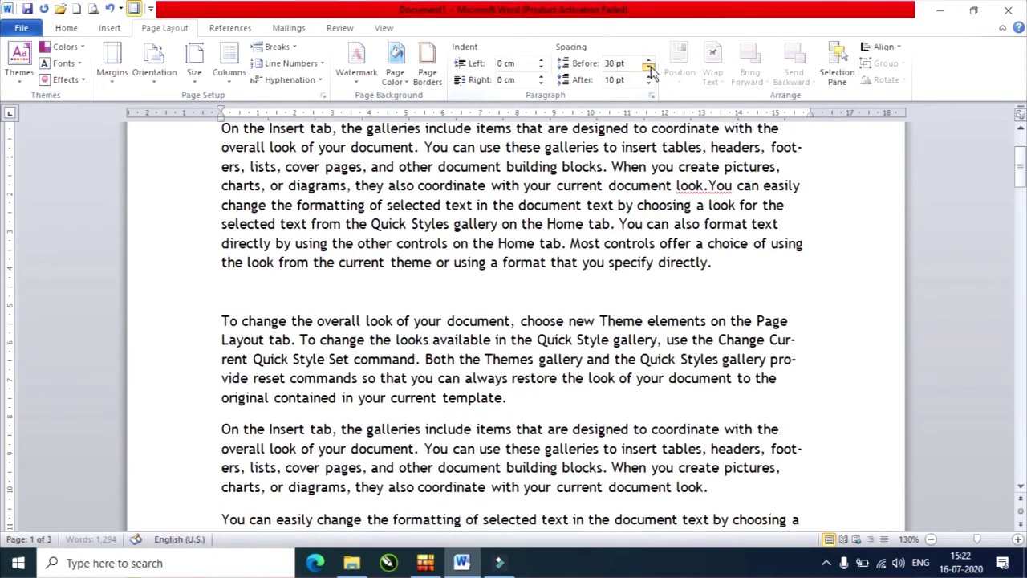
click(649, 70)
click(649, 69)
click(648, 77)
- Set the paragraph's Spacing After to 6 pt
click(648, 78)
click(648, 77)
click(648, 77)
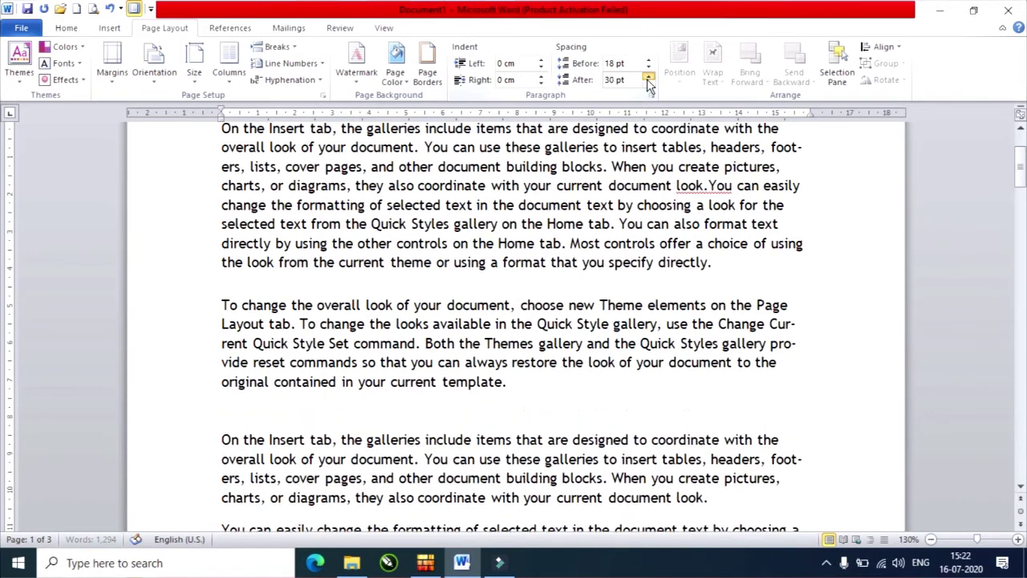
click(648, 83)
click(648, 84)
click(649, 84)
click(648, 83)
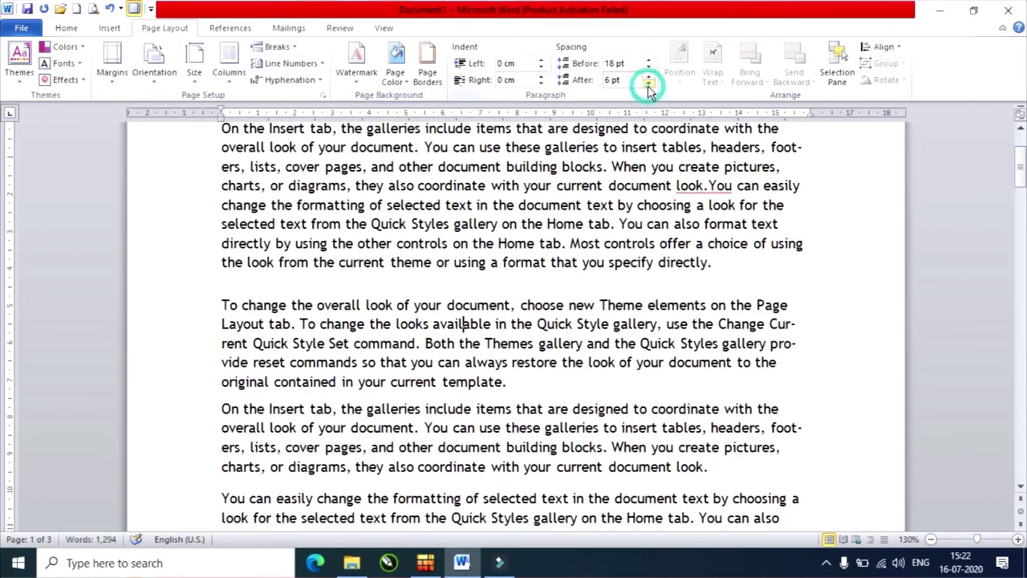